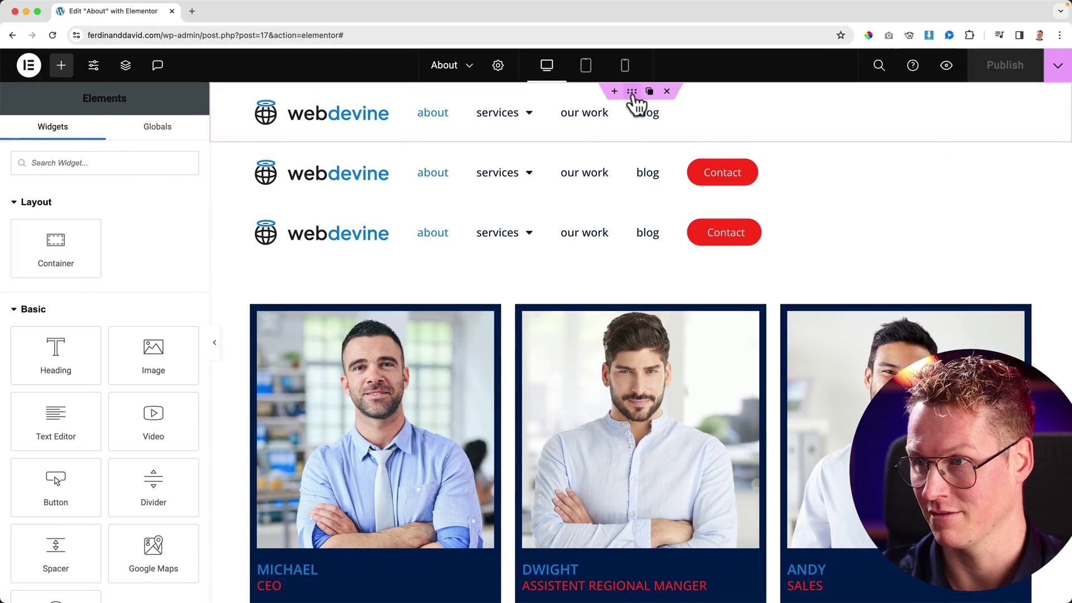
- Justify the first header container's content with Space Between, trying the Center, End and Start options first
click(632, 92)
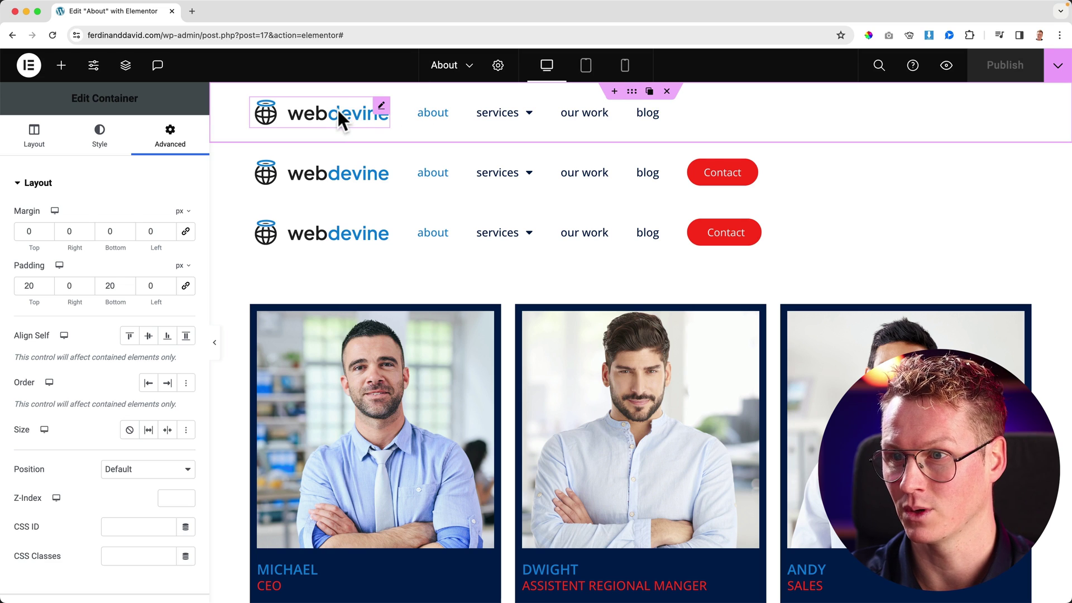
mouse_move(529, 118)
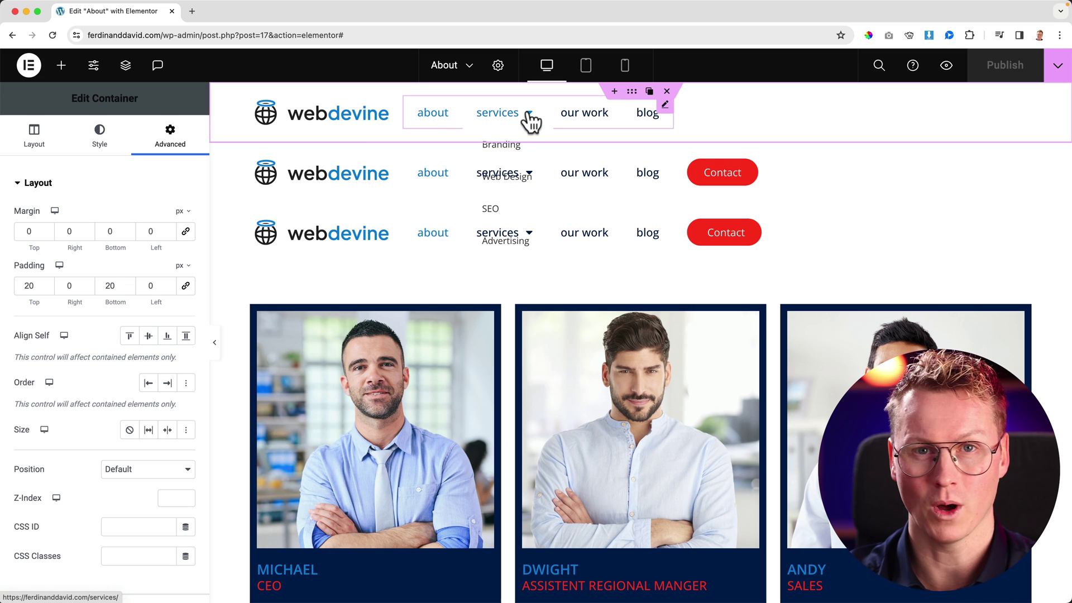
click(52, 141)
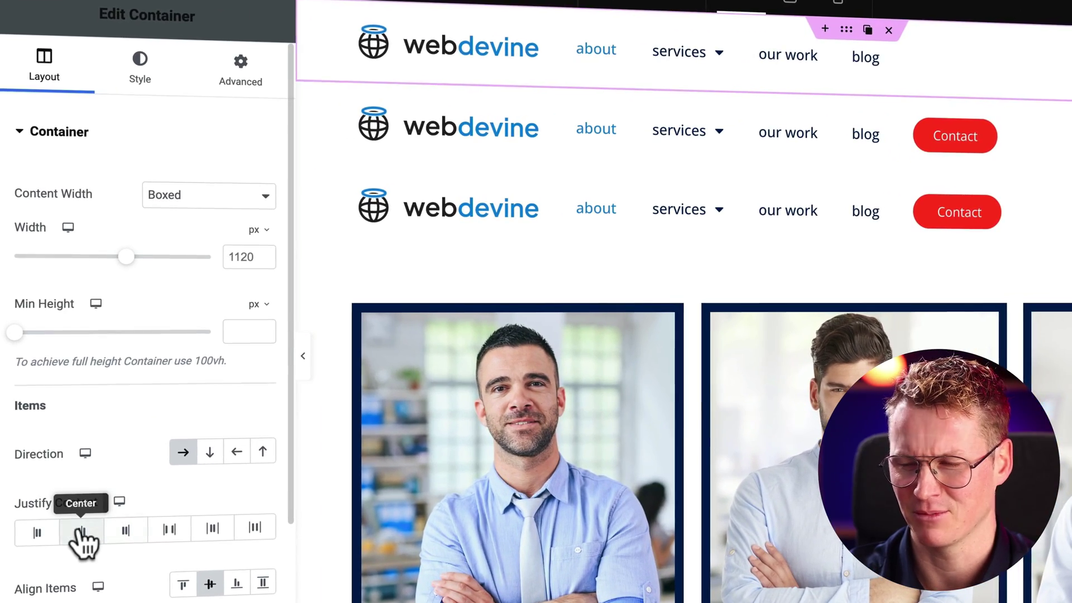
click(59, 465)
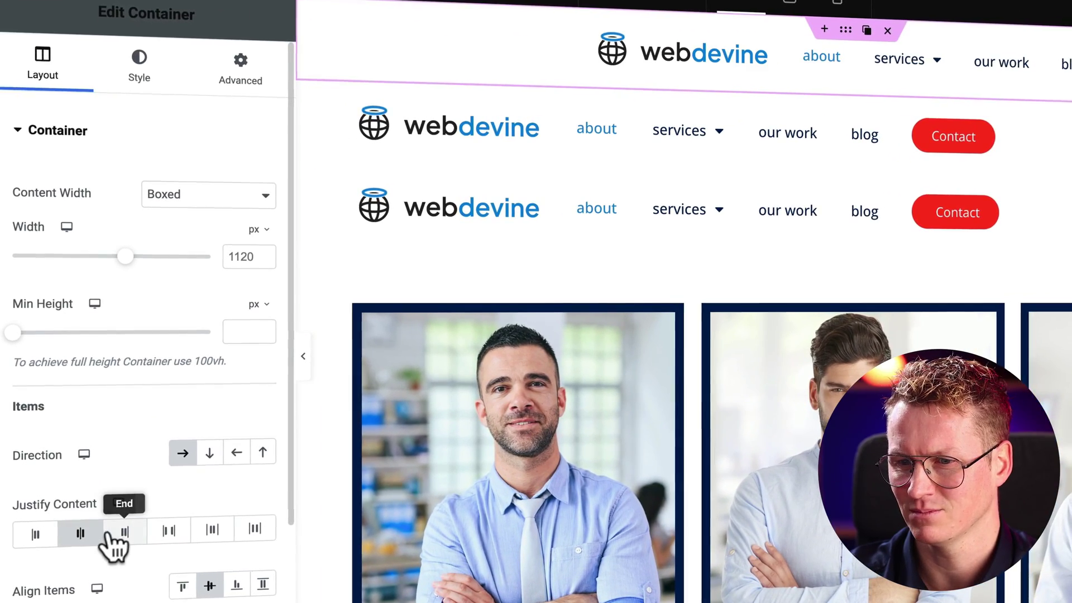
click(124, 531)
click(33, 539)
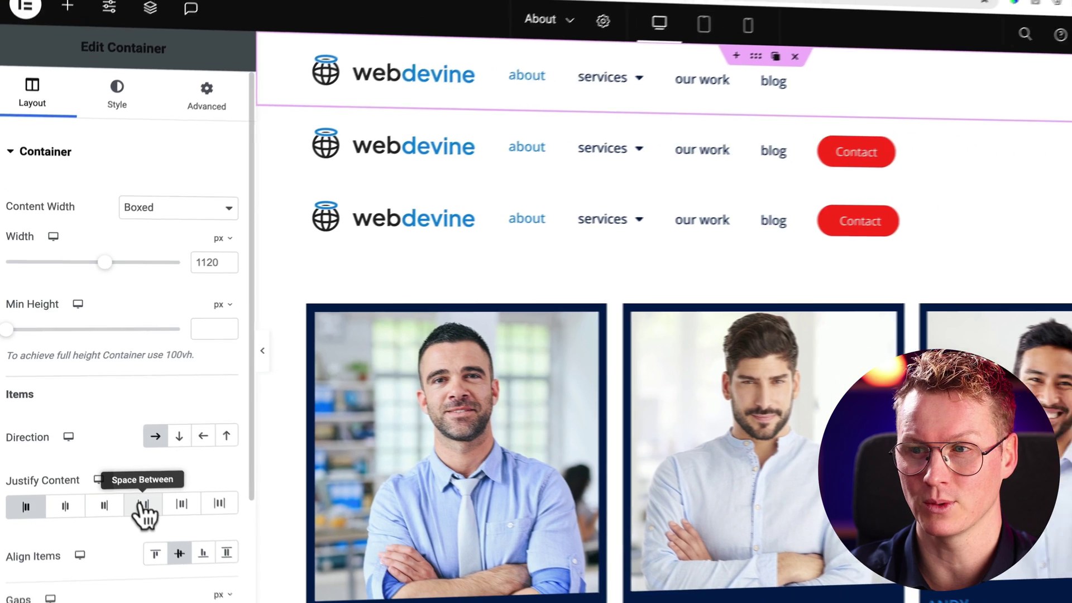
click(142, 504)
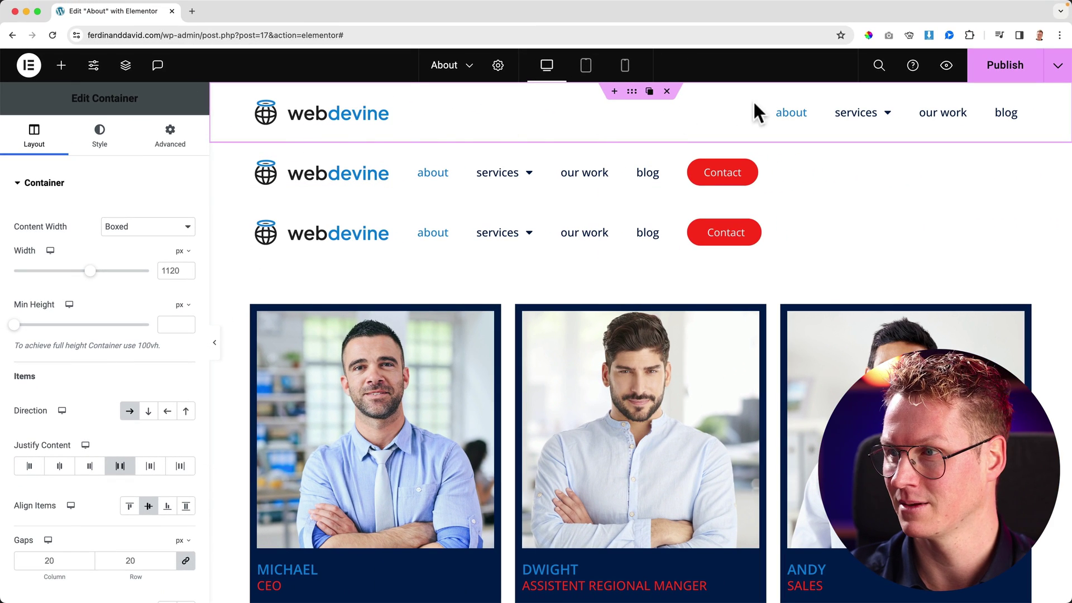
mouse_move(847, 118)
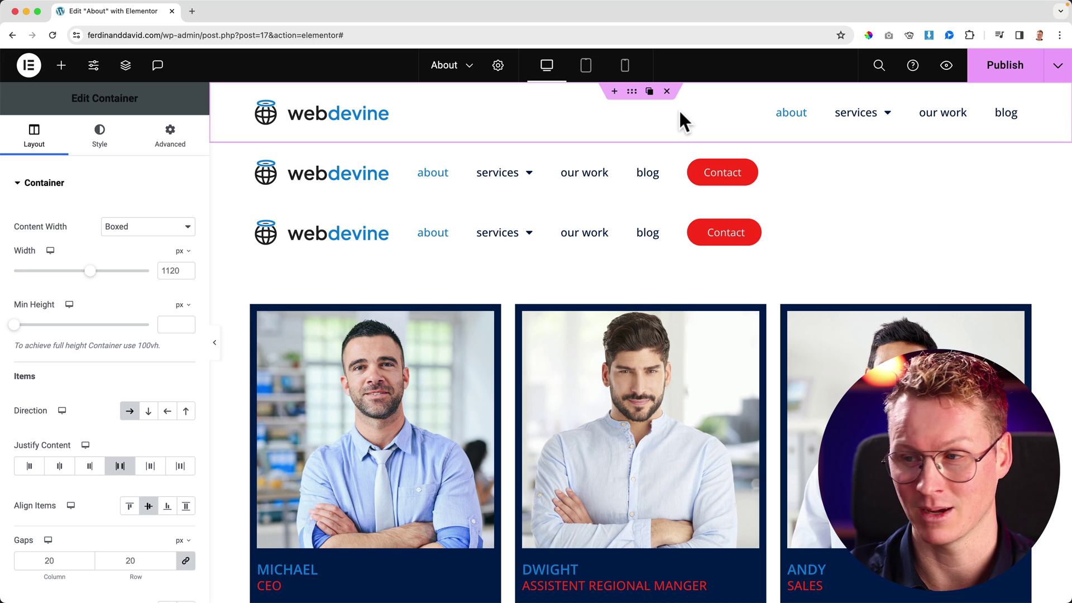
- Set Justify Content to Space Between on the second header container
click(630, 137)
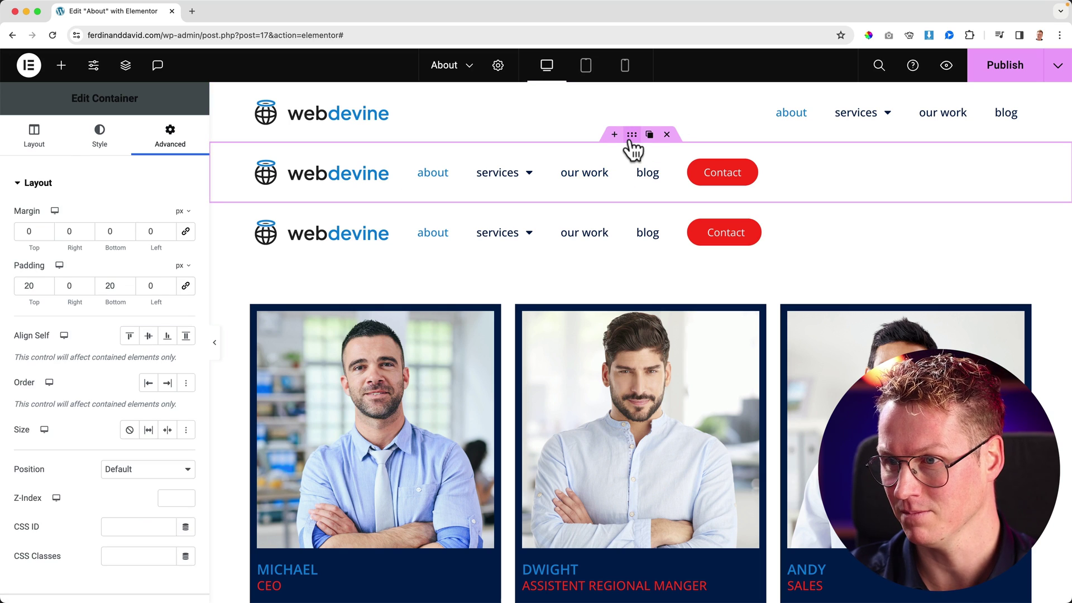
click(27, 148)
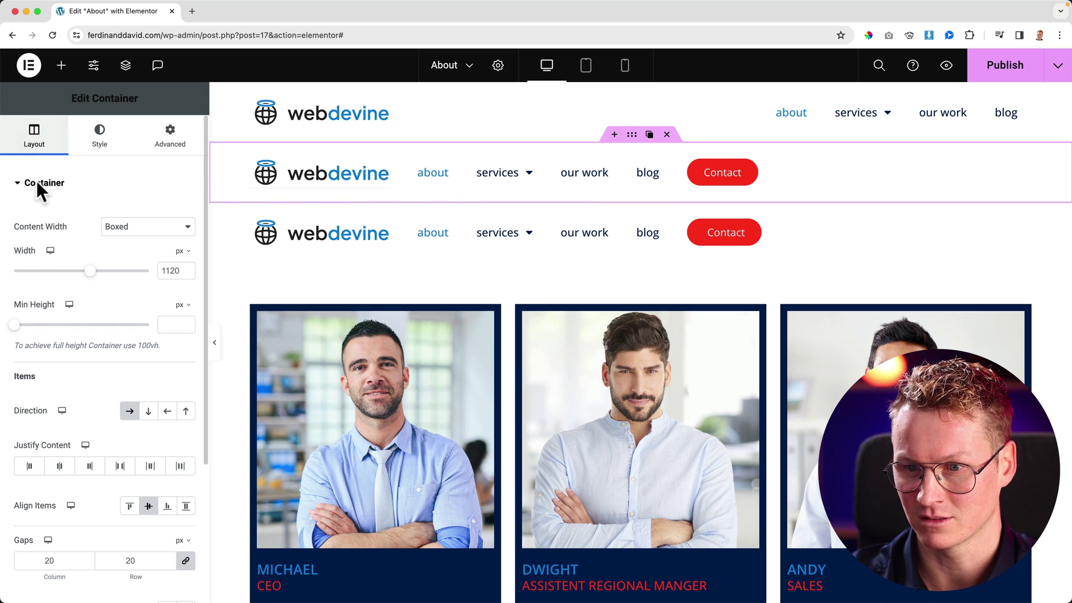
click(119, 466)
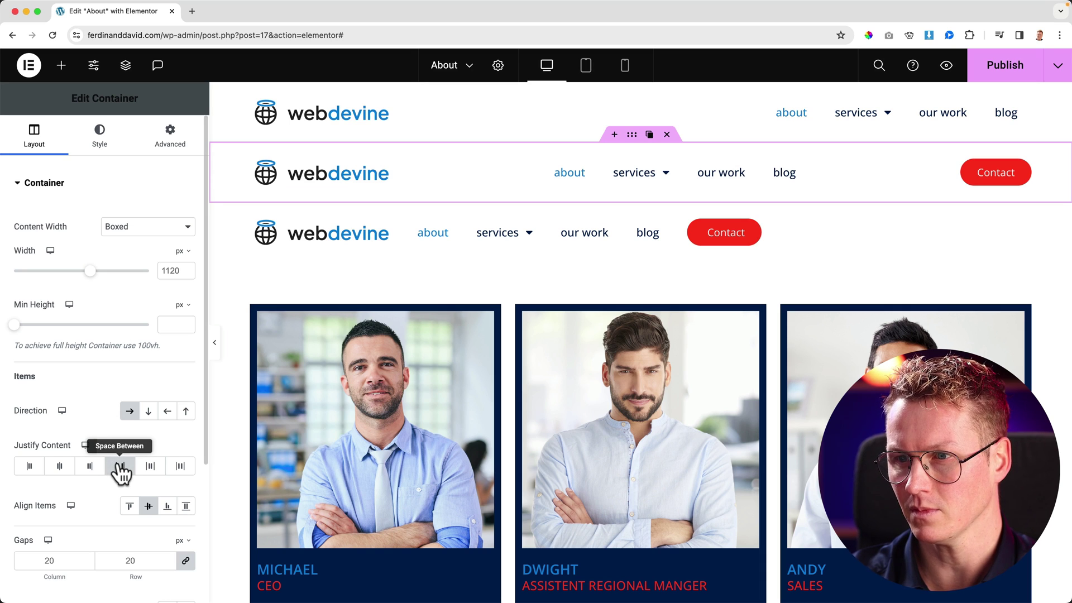
mouse_move(620, 182)
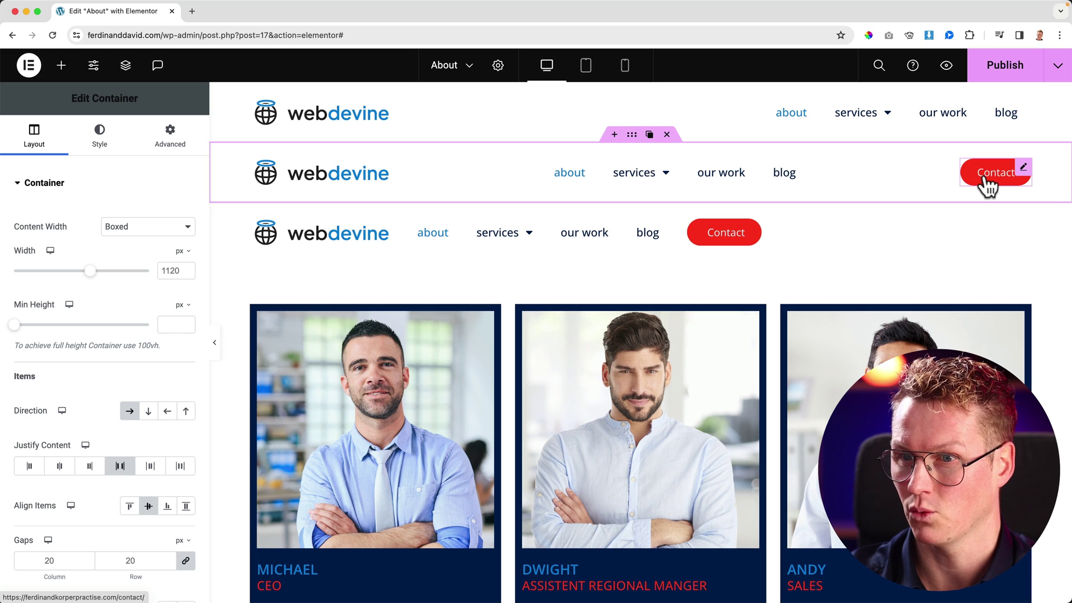
- Add a container beside the second header's logo and move the menu and the Contact button into it
click(62, 65)
drag(57, 235, 558, 172)
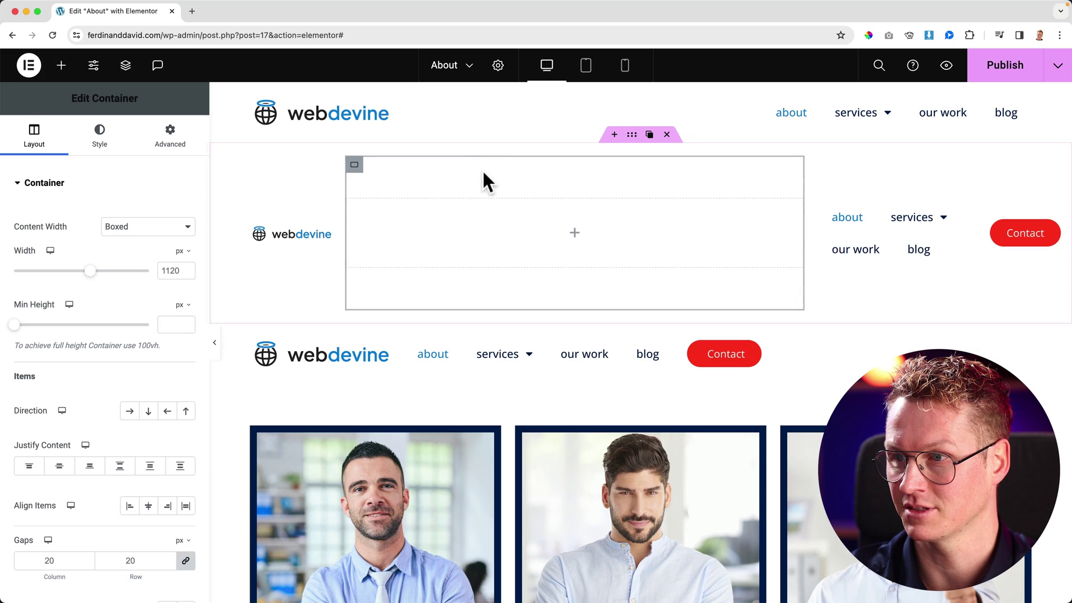
drag(967, 209, 636, 201)
drag(987, 215, 653, 229)
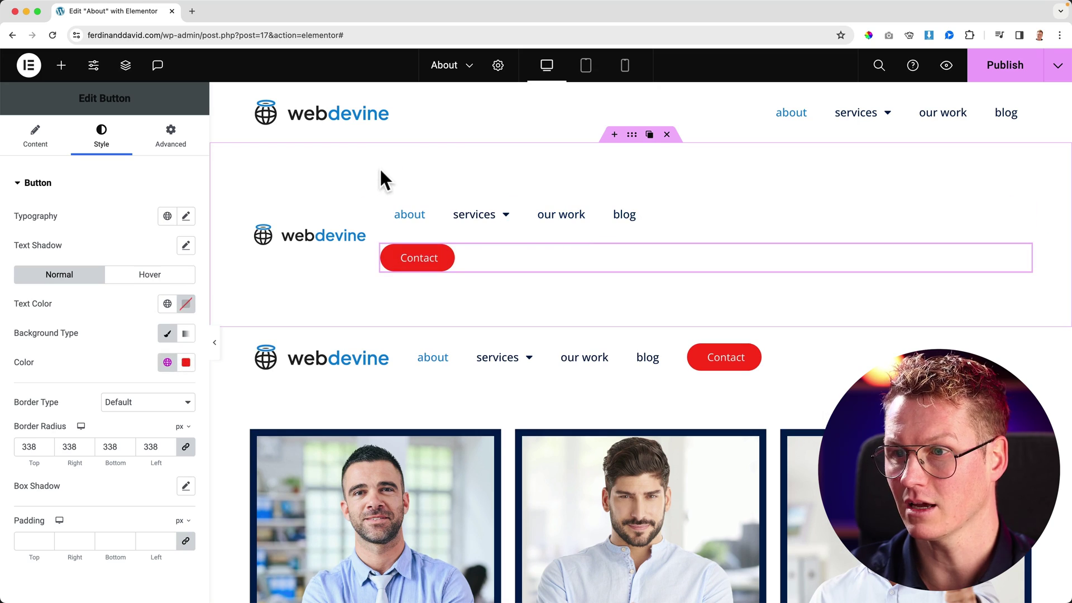
- Set the nested container in the second header to the Row - horizontal direction with content justified to End
click(388, 166)
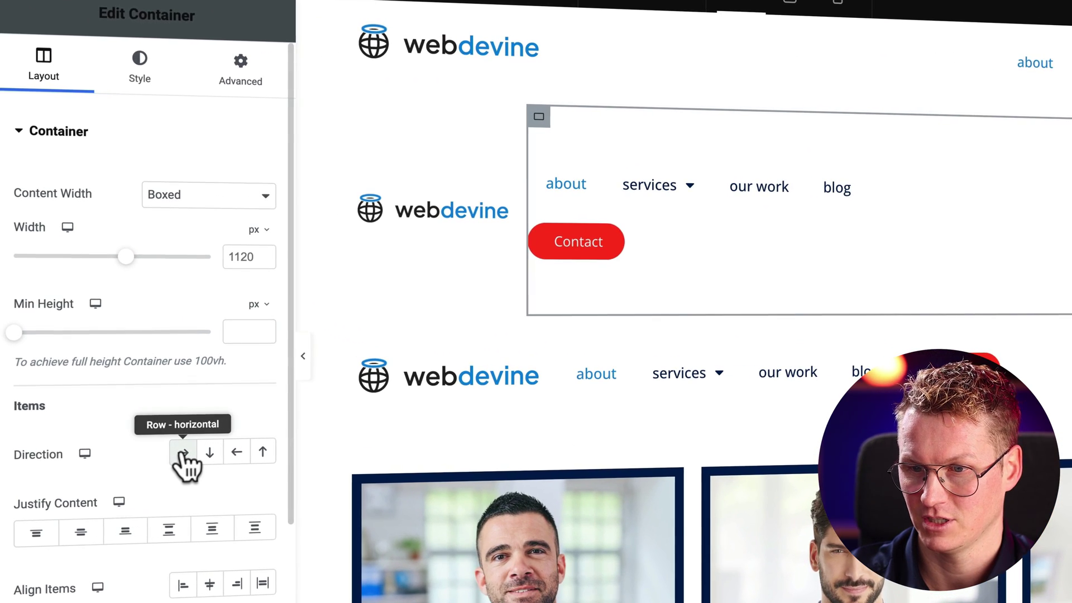
click(182, 453)
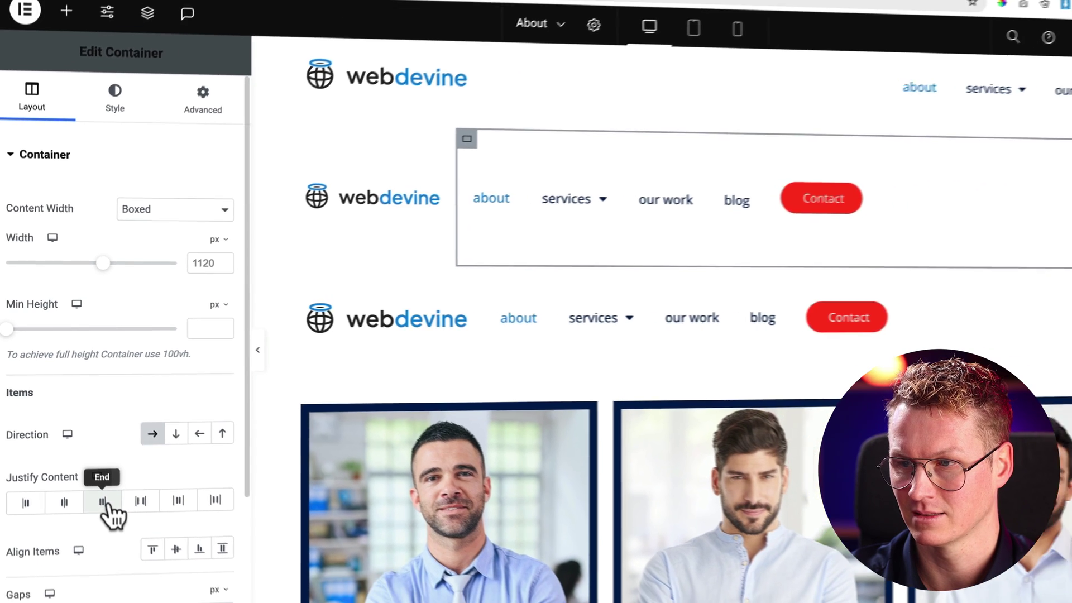
click(124, 534)
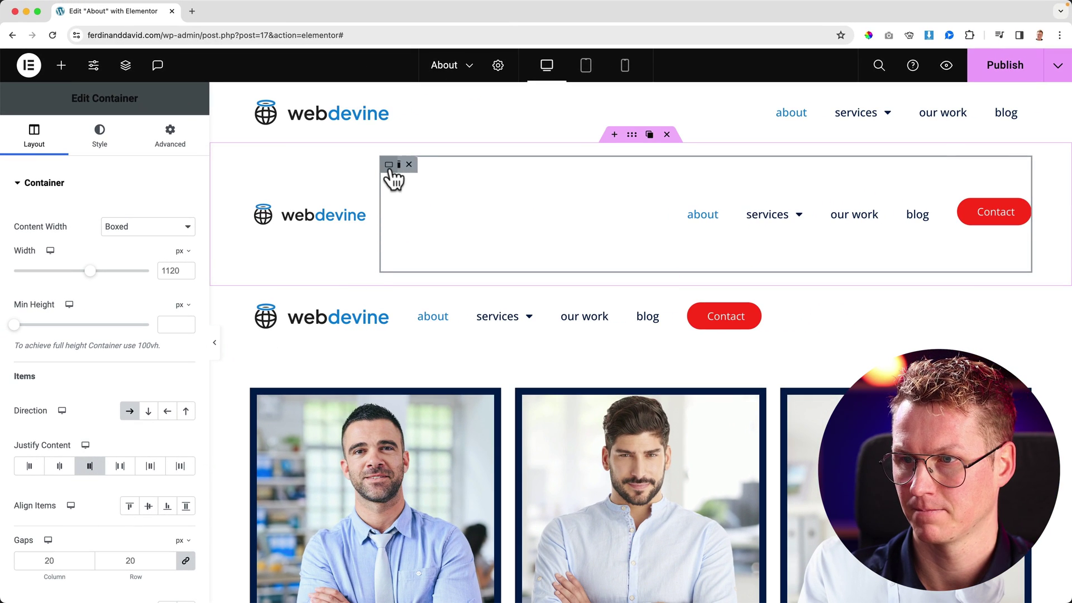
- Set the nested container's padding to 0 on all sides
click(172, 140)
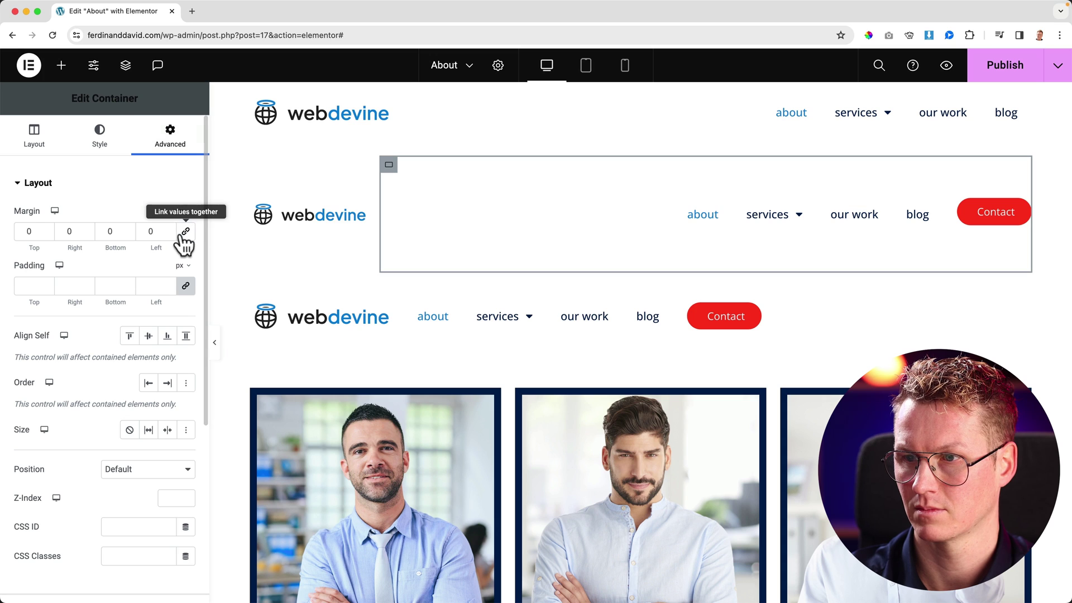
click(186, 285)
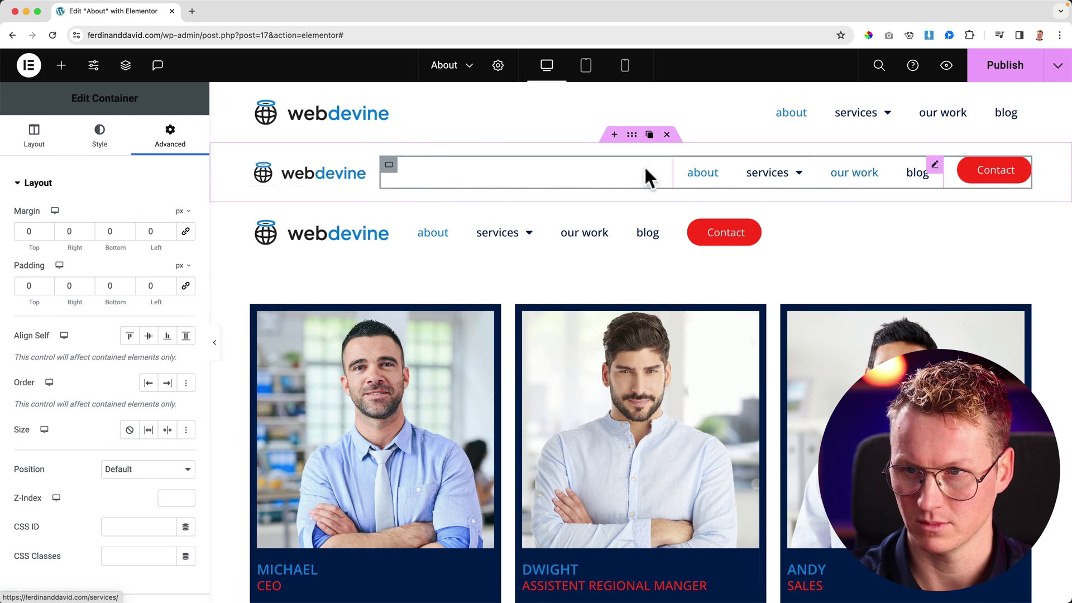
key(Escape)
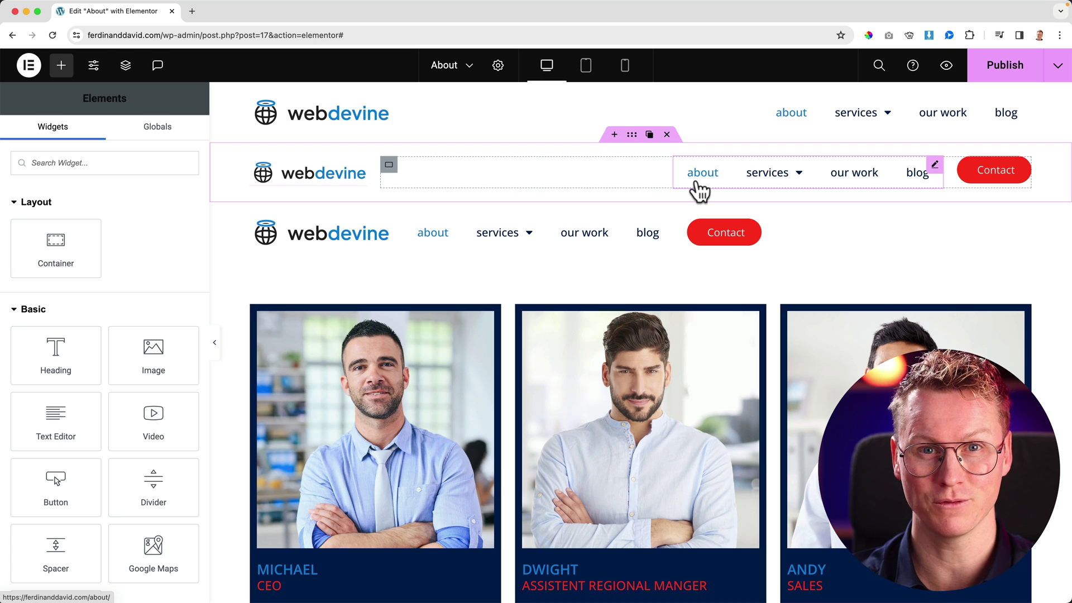
- Set the third header's logo image size to Grow and align the image to the left
click(337, 230)
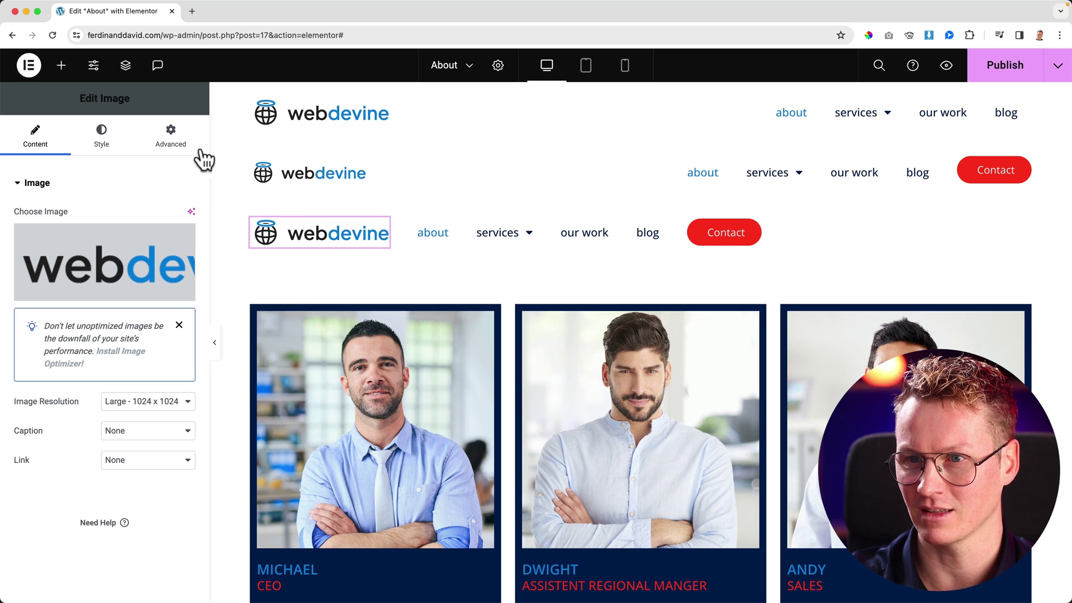
click(172, 136)
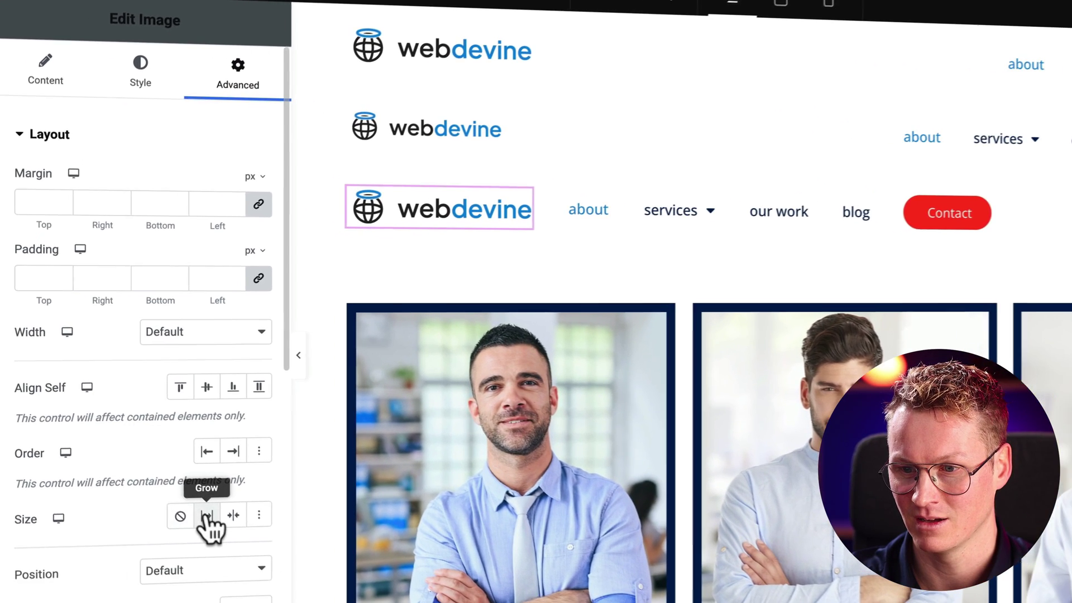
click(209, 522)
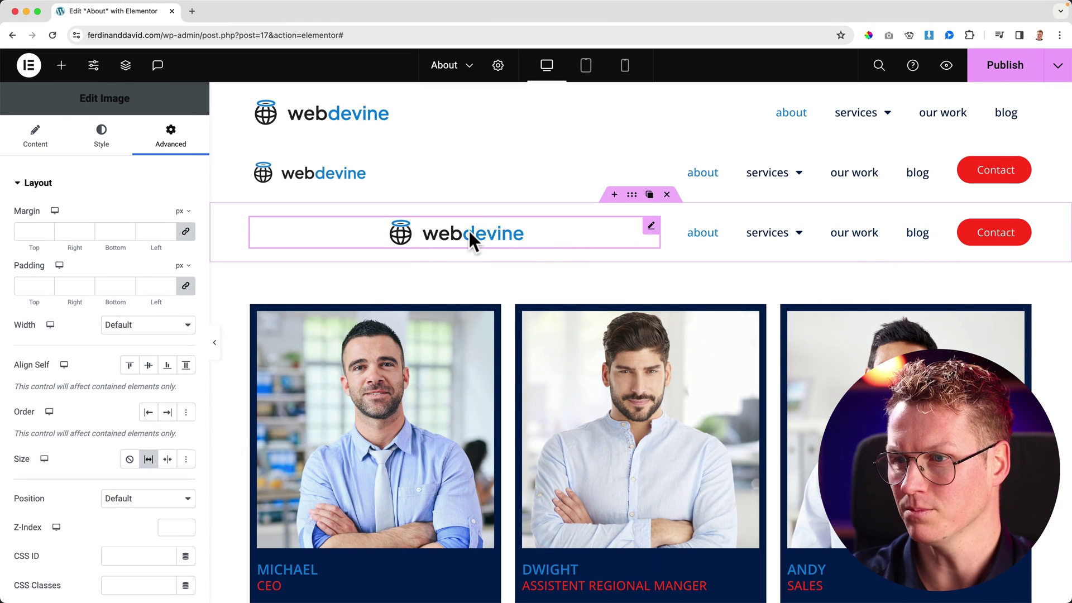
click(102, 139)
click(333, 150)
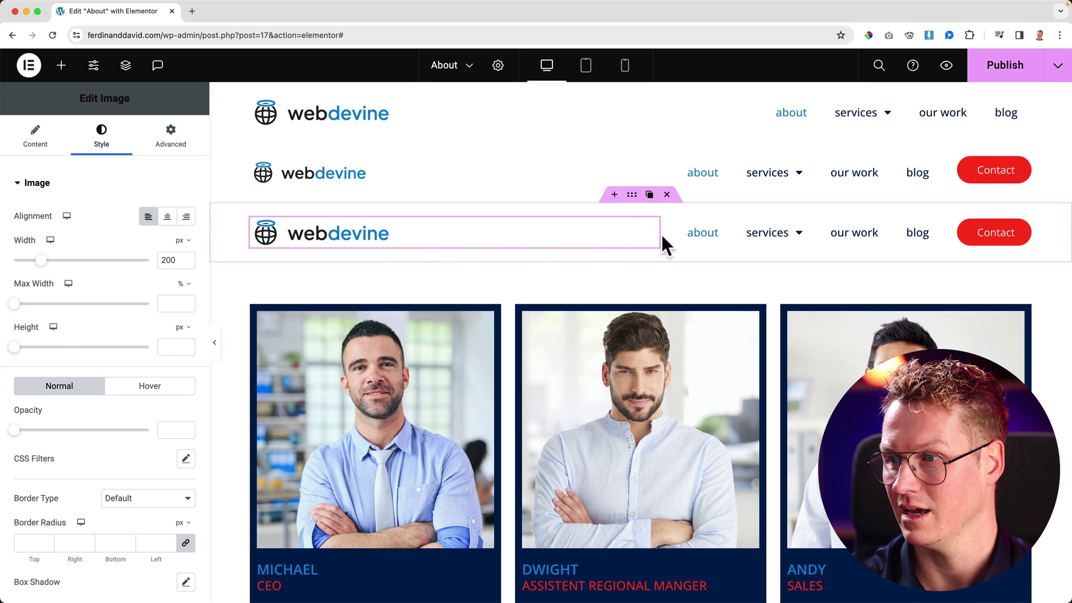
- Find the Social Icons widget and place it between the menu and the Contact button in the third header
click(871, 235)
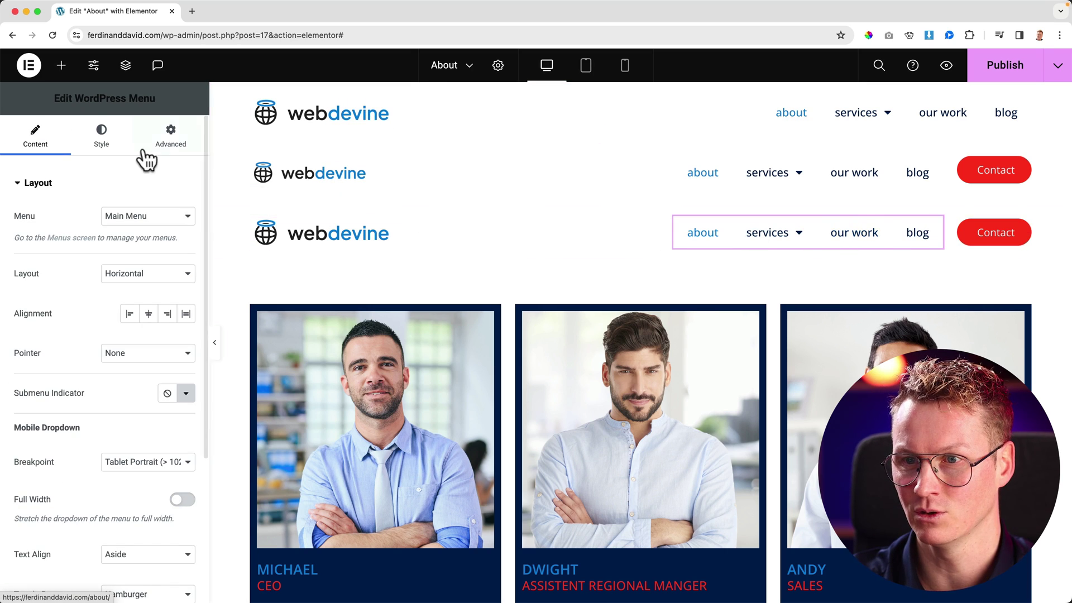
click(62, 65)
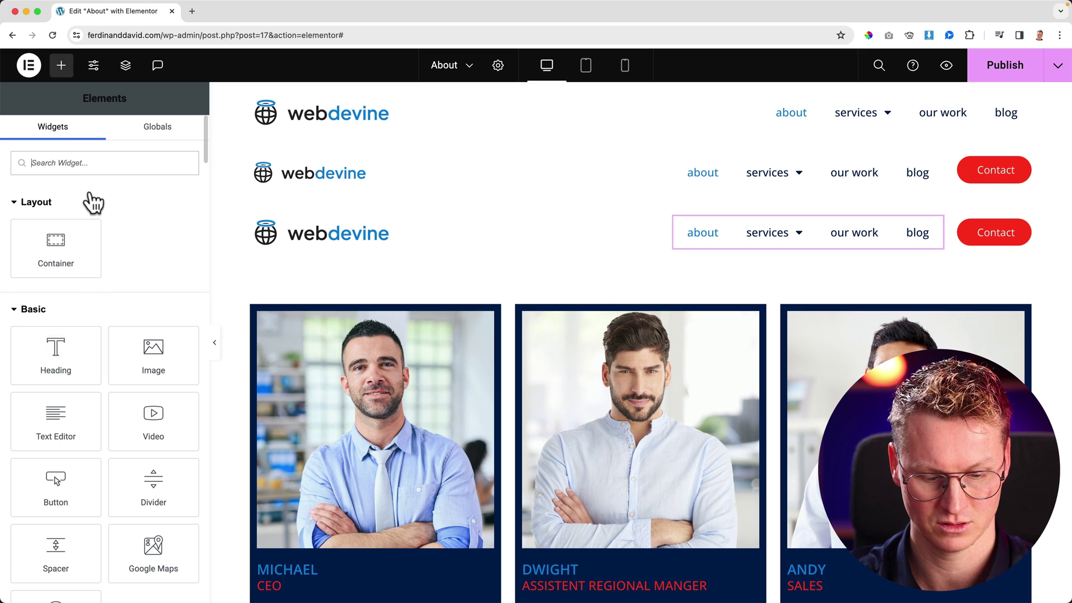
click(84, 163)
text(soca)
key(BackSpace)
text(i)
drag(54, 210, 959, 235)
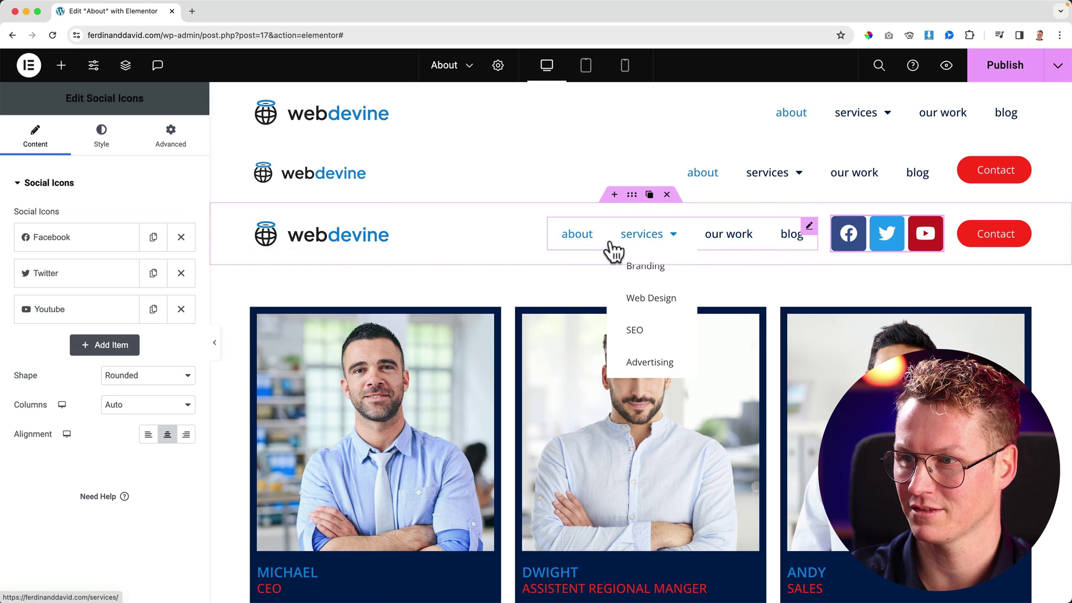
- Check the Size option in the advanced layout settings of the third header's logo
click(348, 234)
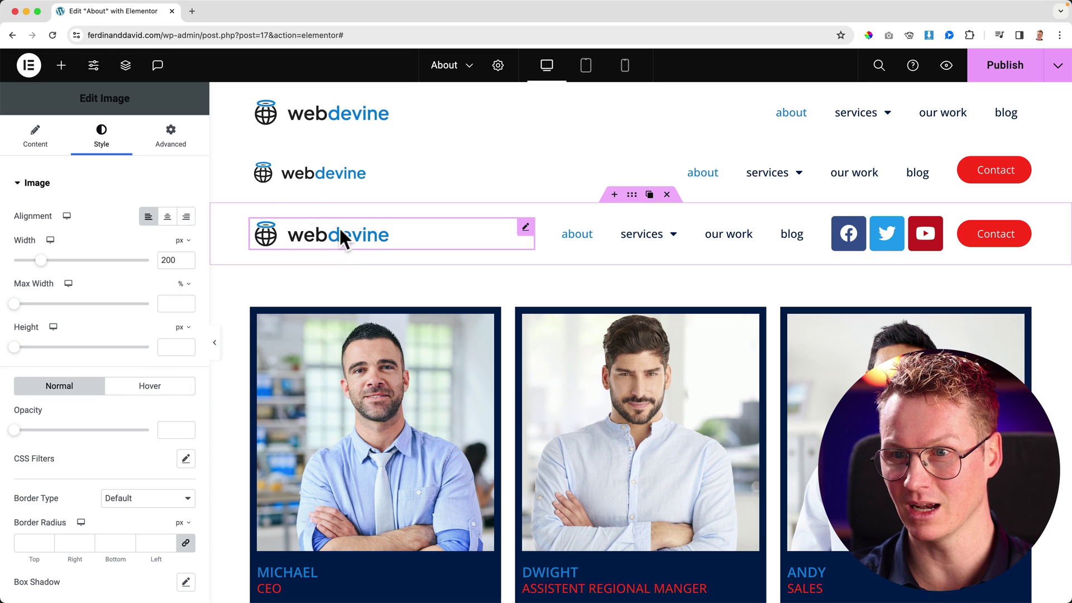
click(169, 136)
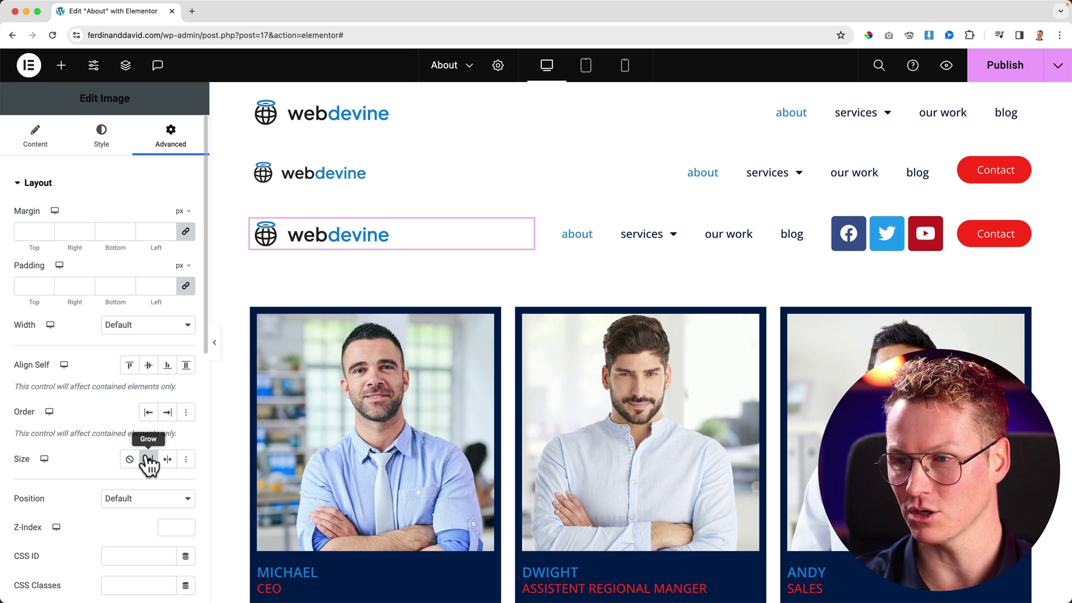
- Try aligning the team cards to the top of their container, and clear that Align Items choice again
scroll(484, 229, down, 5)
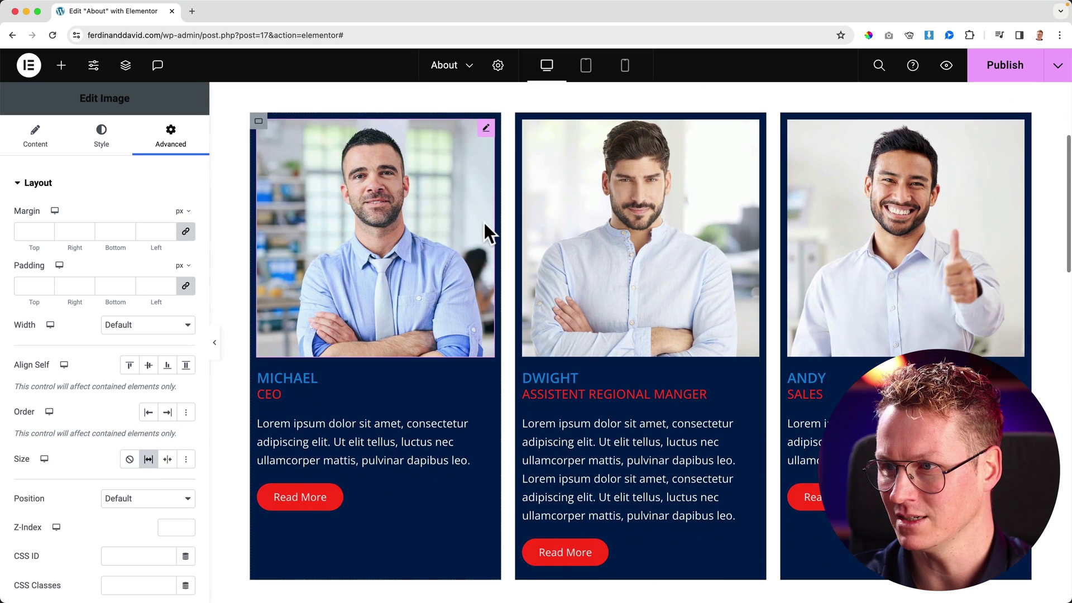
scroll(483, 222, up, 3)
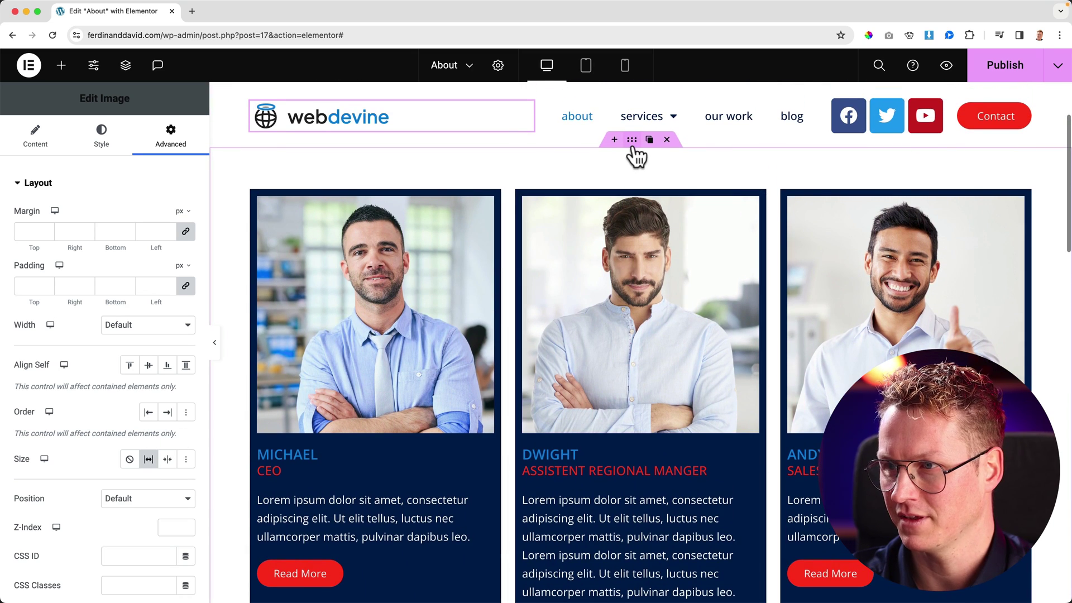
click(615, 176)
scroll(570, 230, down, 3)
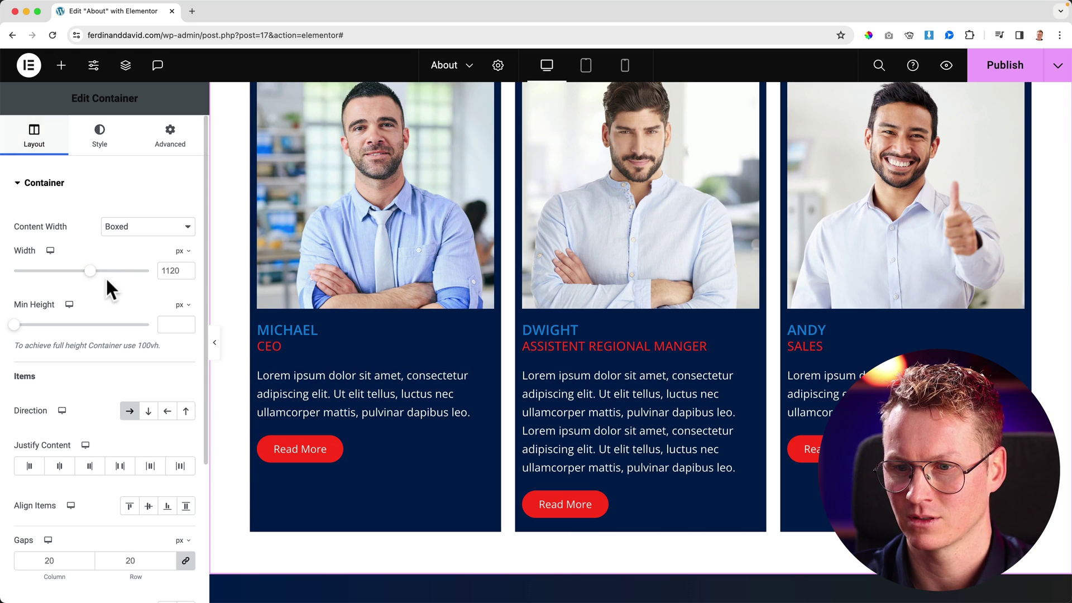
scroll(105, 279, down, 2)
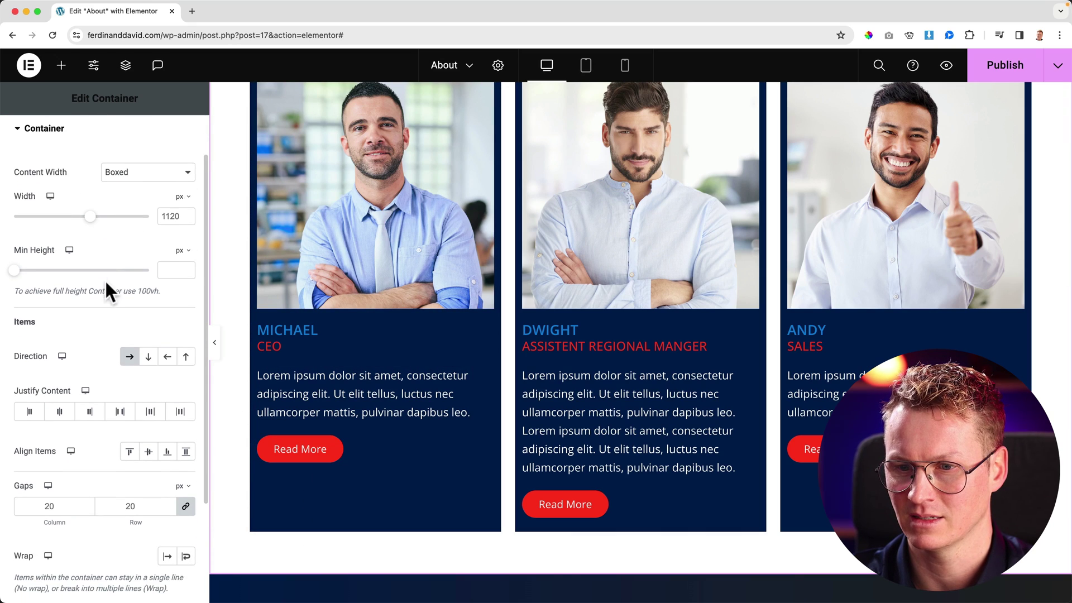
click(130, 438)
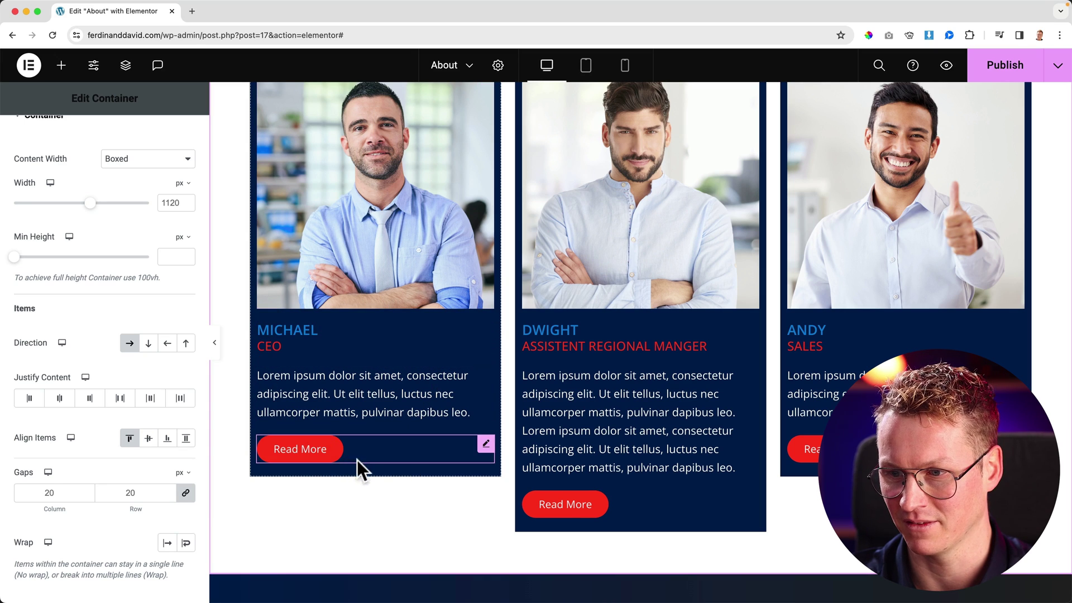
click(130, 438)
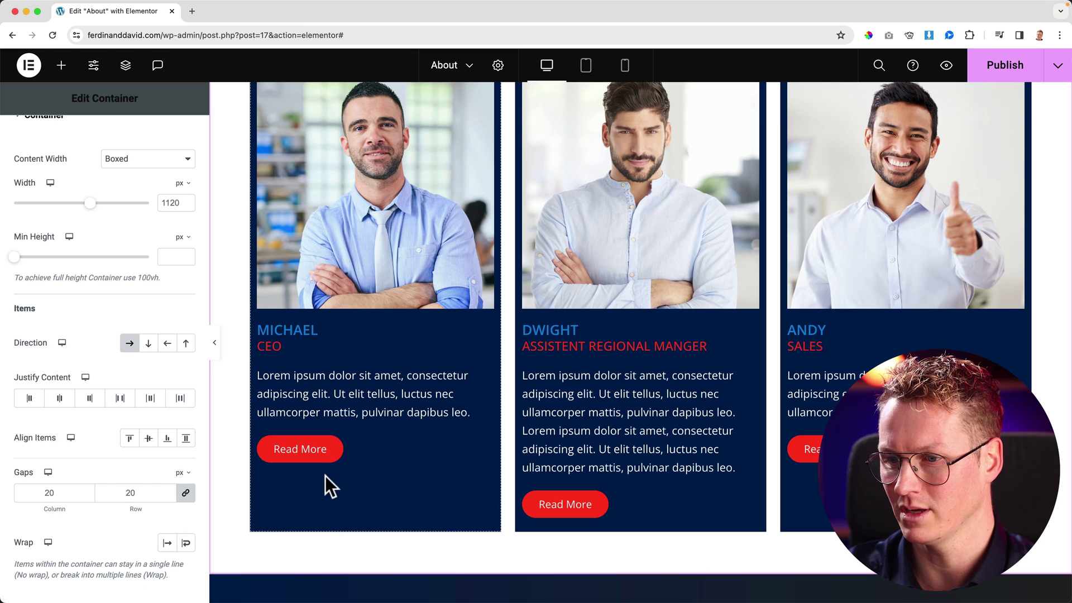
- Try lowering the first card's Read More button with a top margin of 52 px, and reset that margin to 0
click(274, 453)
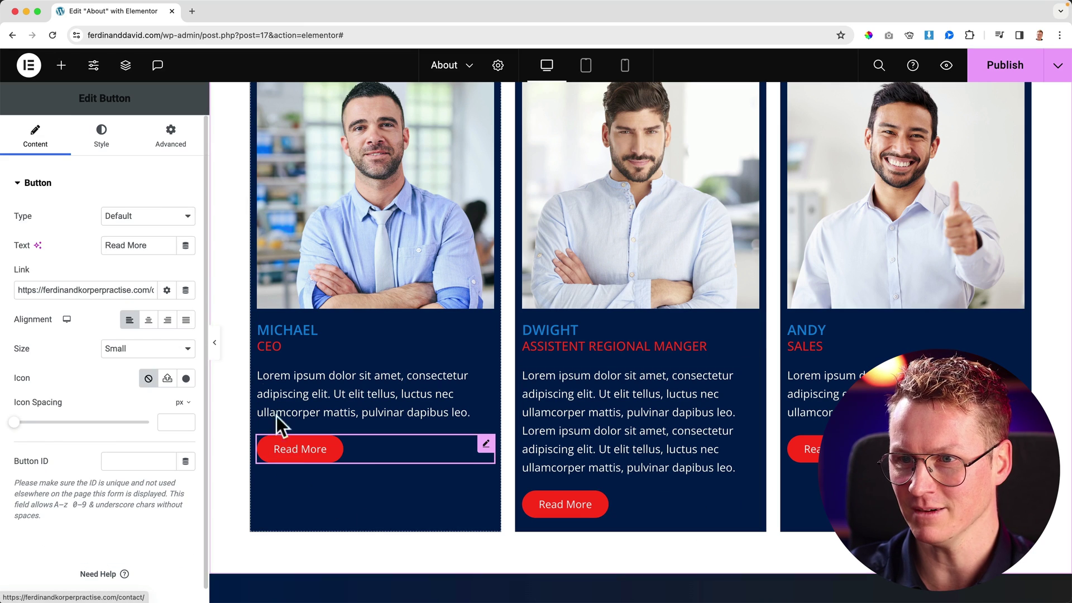
click(178, 141)
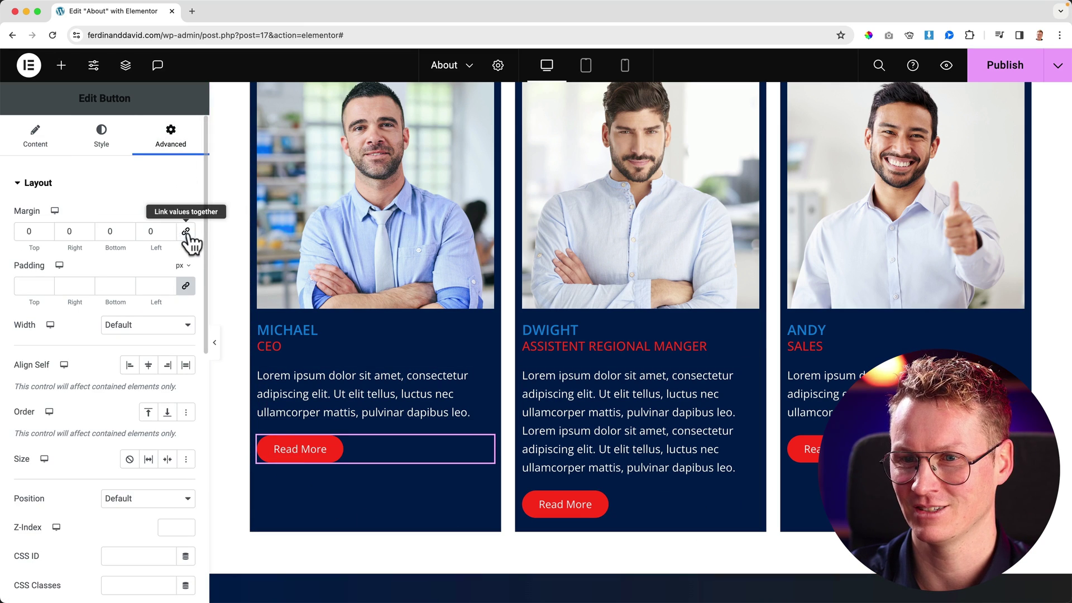
key(Up)
key(Up)
key(Up)
key(Up)
key(Up)
key(Up)
key(Up)
key(Up)
key(Up)
key(Up)
key(Up)
key(Up)
key(Up)
key(Up)
key(Up)
key(Up)
key(Up)
key(Up)
key(Up)
key(Up)
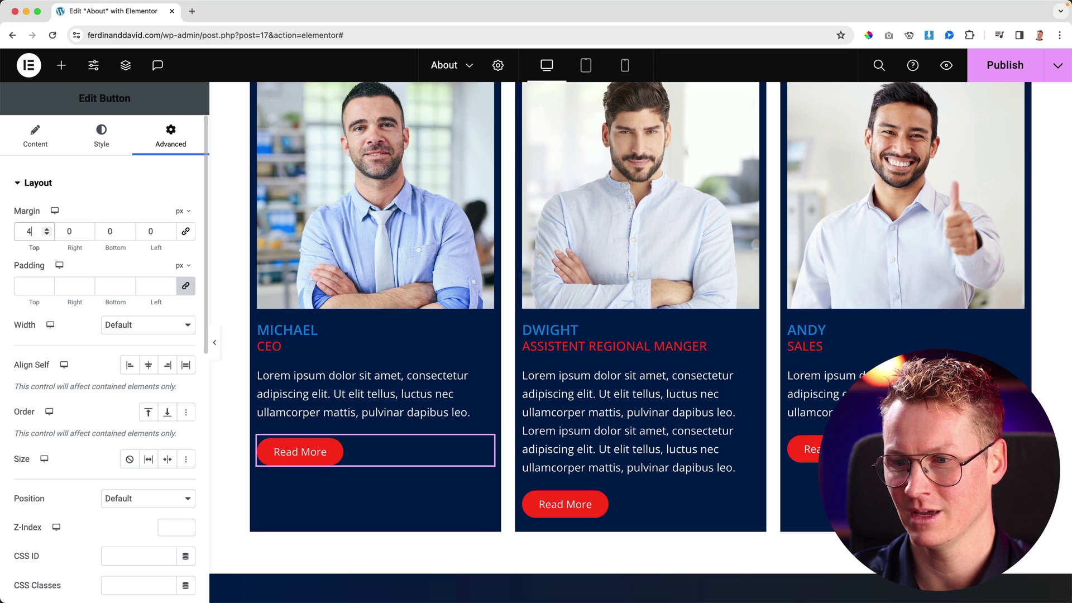
key(Up)
key(Up)
key(Up)
key(Up)
key(Up)
key(Up)
key(Up)
key(Up)
key(Up)
key(Up)
key(Up)
key(Up)
key(Up)
key(Up)
key(Up)
key(Up)
key(Up)
key(Up)
key(Up)
key(Up)
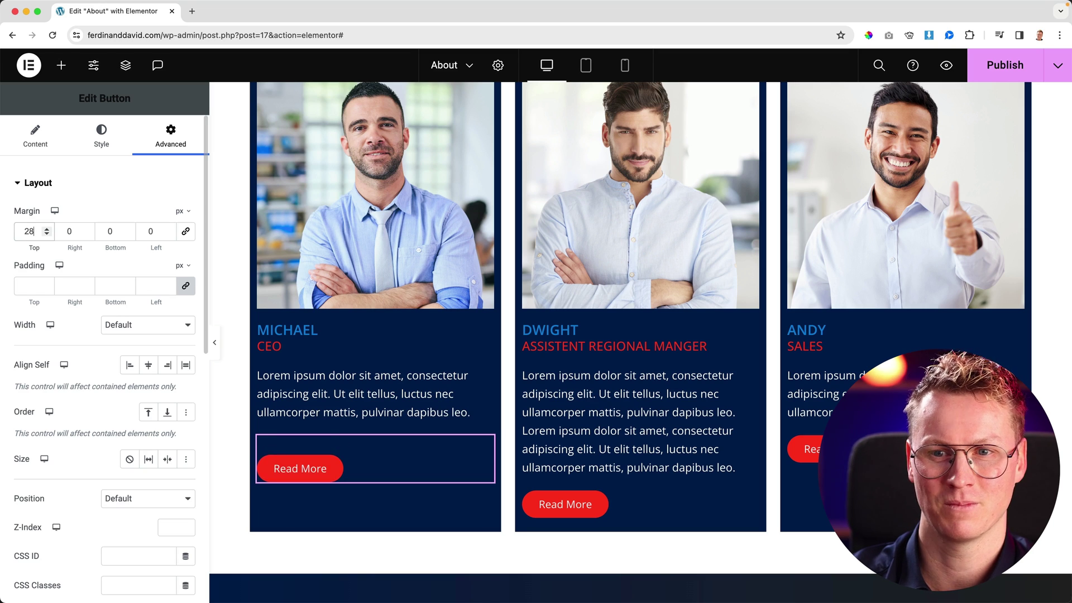
key(Up)
key(Up)
key(Up)
key(Up)
key(Up)
key(Up)
key(Up)
key(Up)
key(Up)
key(Up)
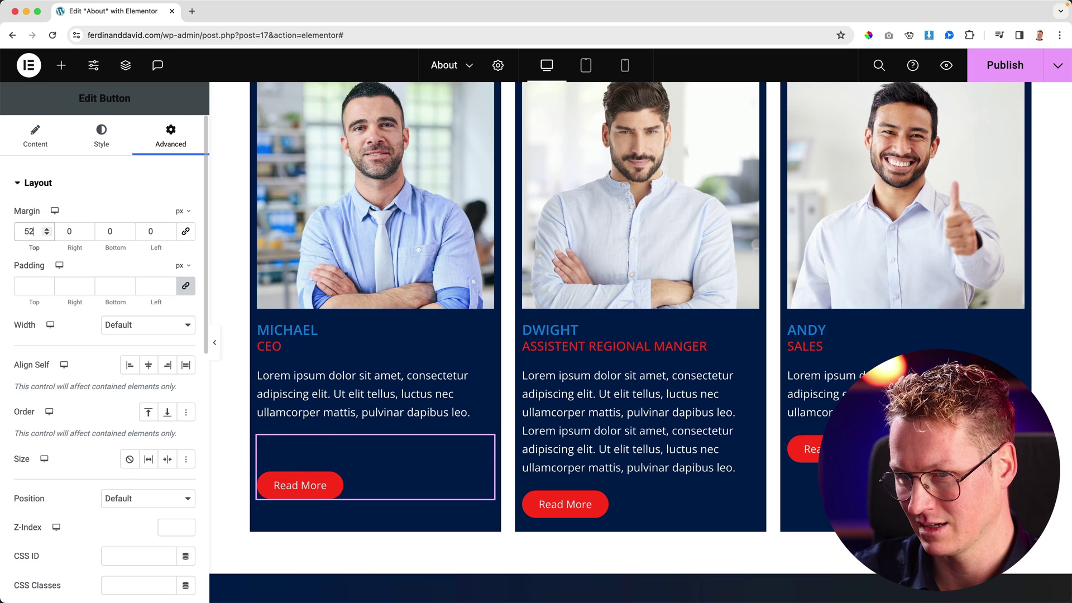
key(BackSpace)
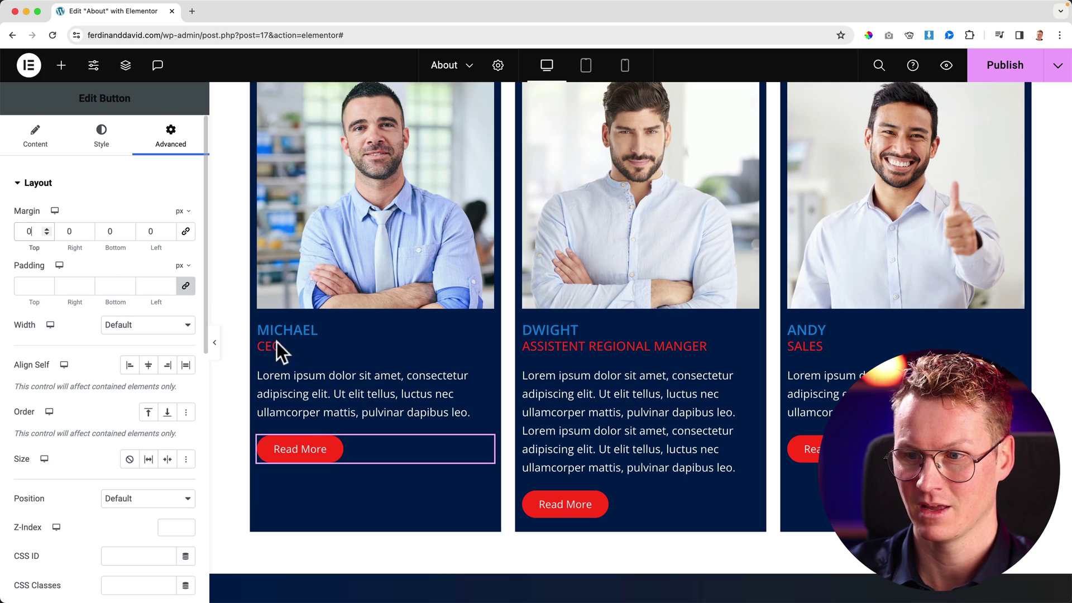
- Set the size of the first team card's description text to Grow in its advanced layout settings
click(336, 386)
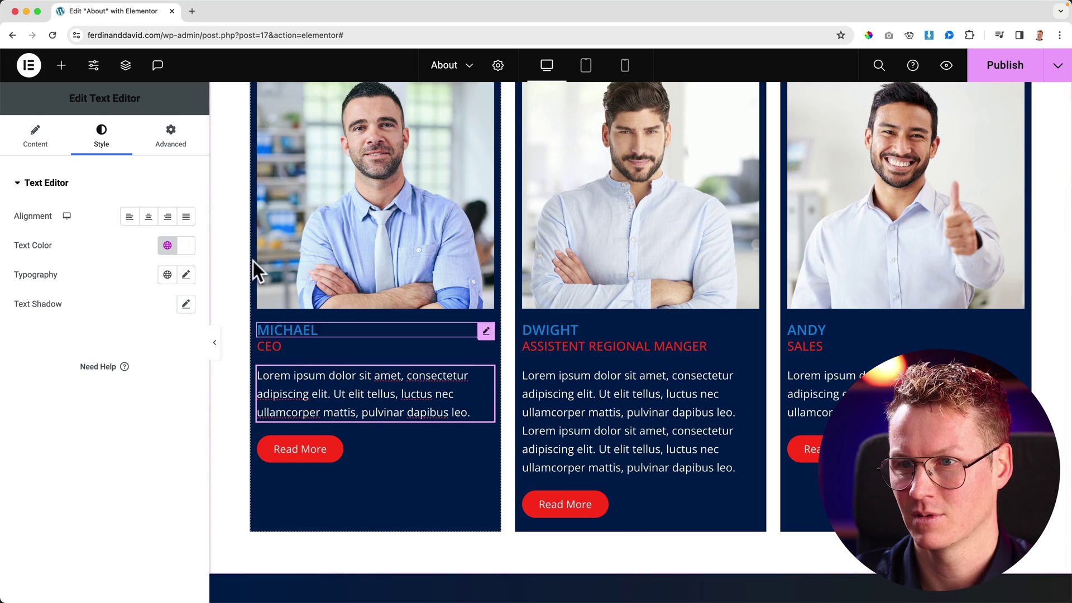
click(173, 142)
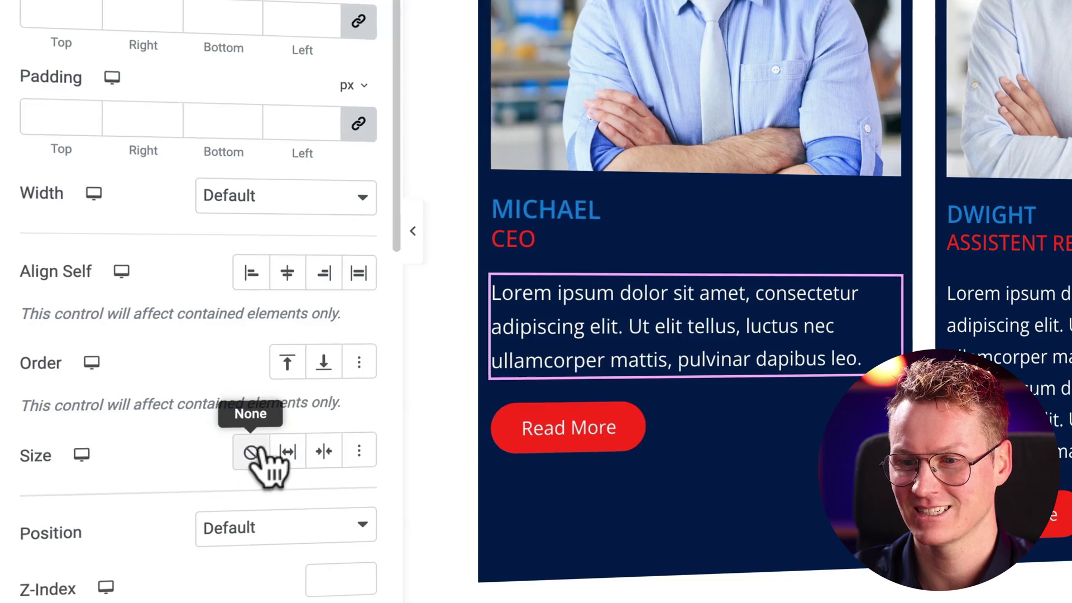
click(288, 455)
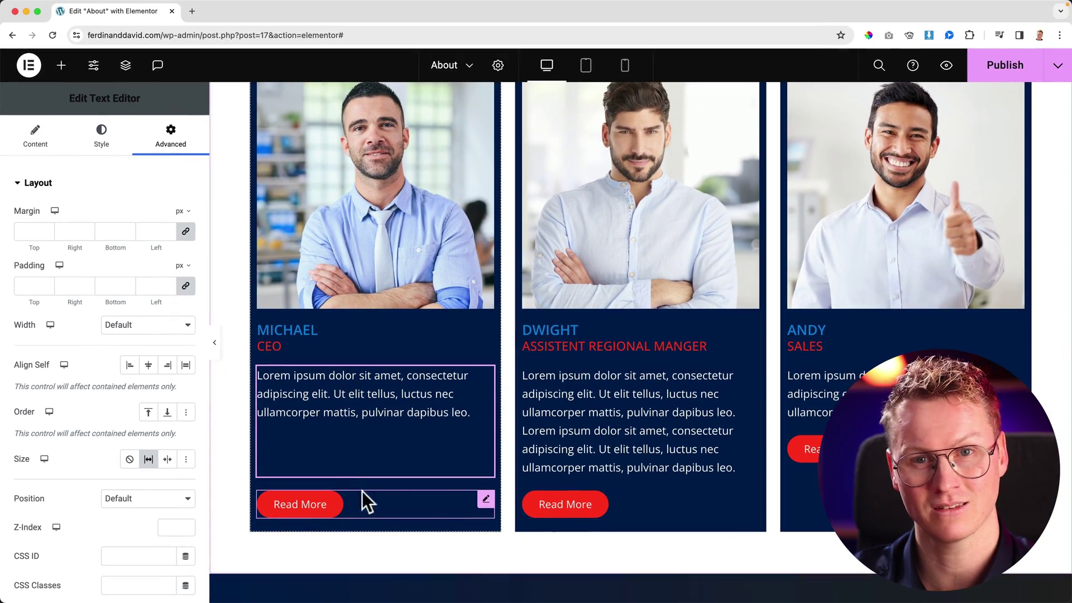
- Copy the first card's description text and paste its style onto the description texts of the second and third cards
right_click(316, 402)
click(346, 342)
right_click(579, 393)
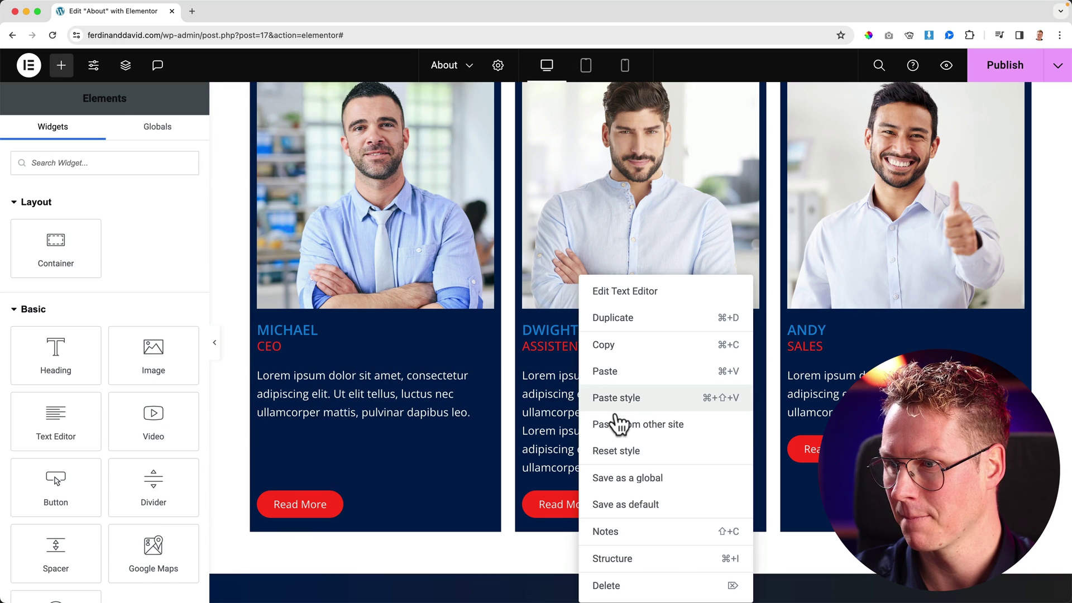
click(628, 396)
right_click(794, 398)
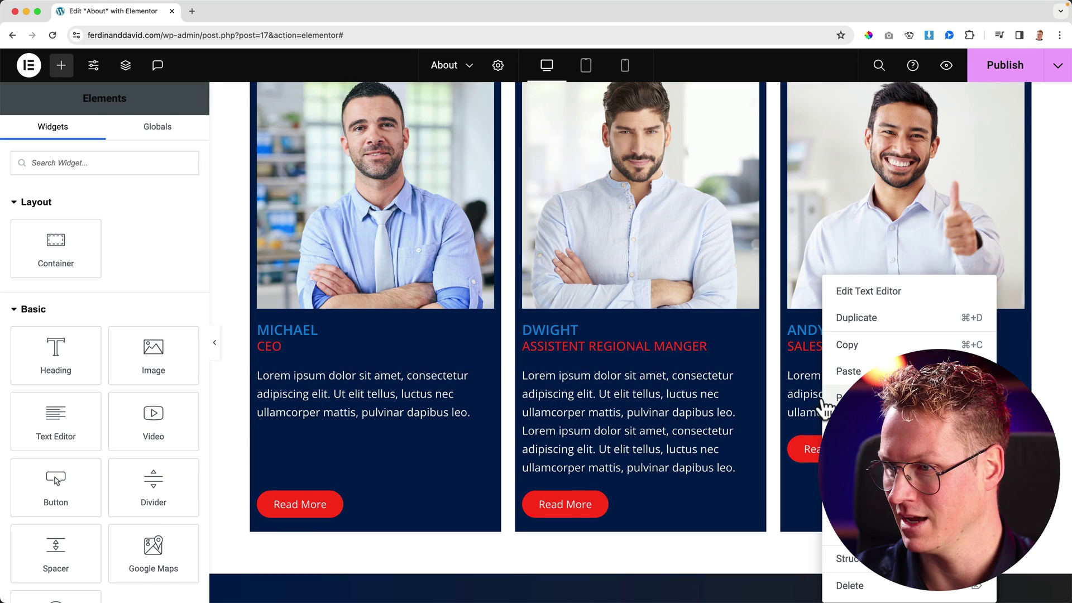
click(832, 371)
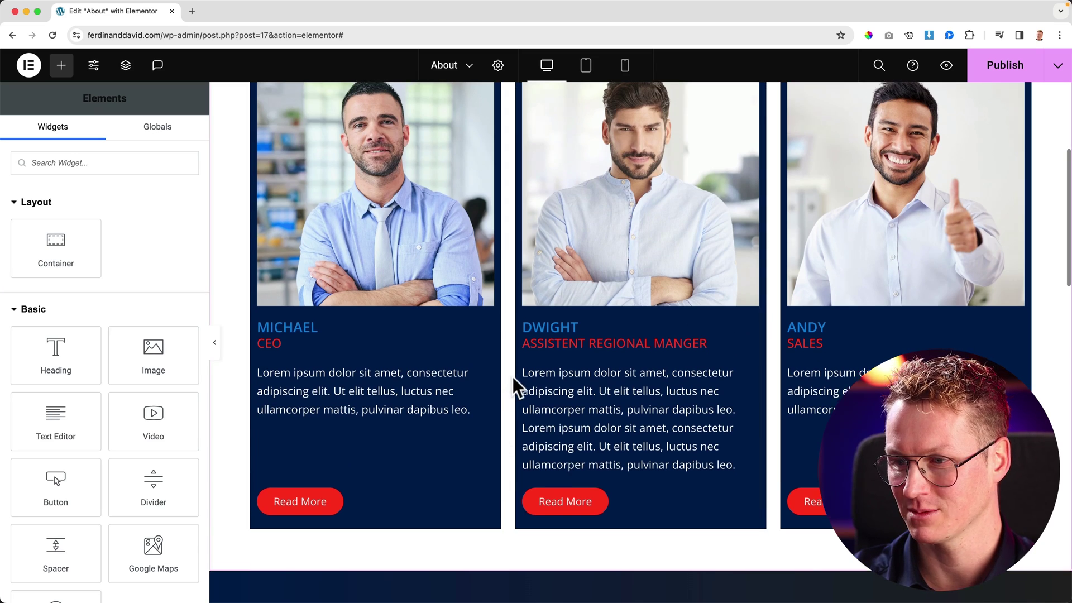
- Examine the Team Member widget in the dark section below the cards and its container's Items and Wrap settings
scroll(511, 377, down, 8)
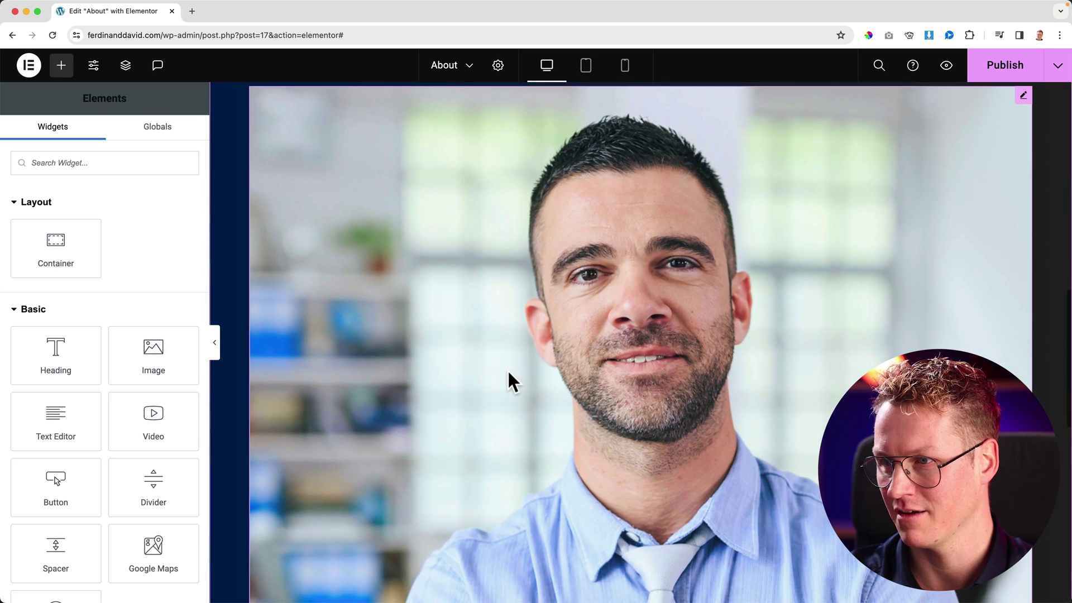
scroll(507, 370, up, 3)
click(506, 370)
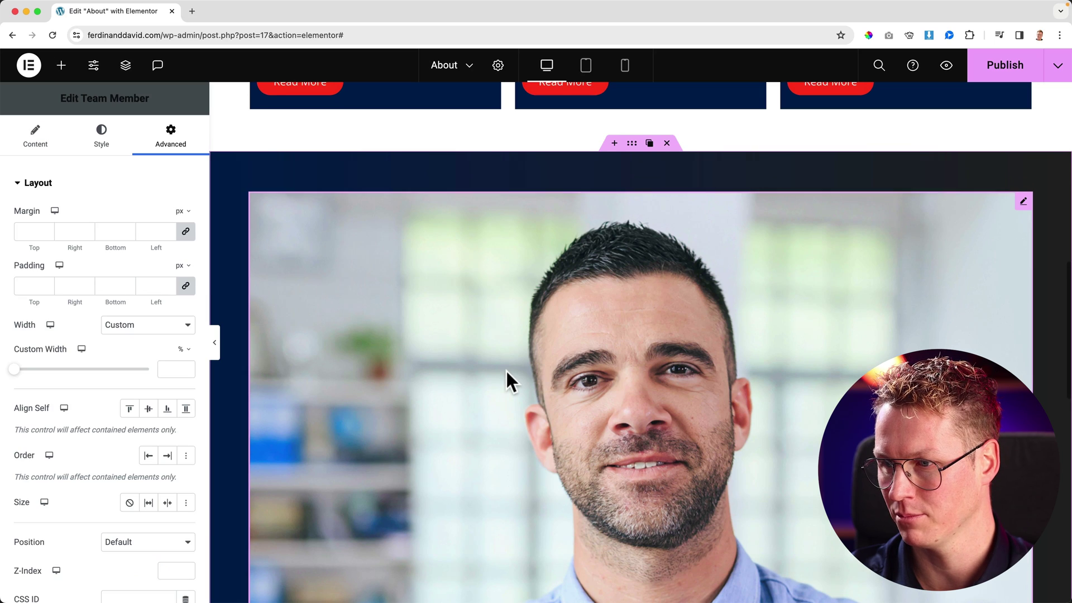
scroll(506, 370, down, 6)
scroll(506, 370, up, 3)
scroll(514, 367, up, 7)
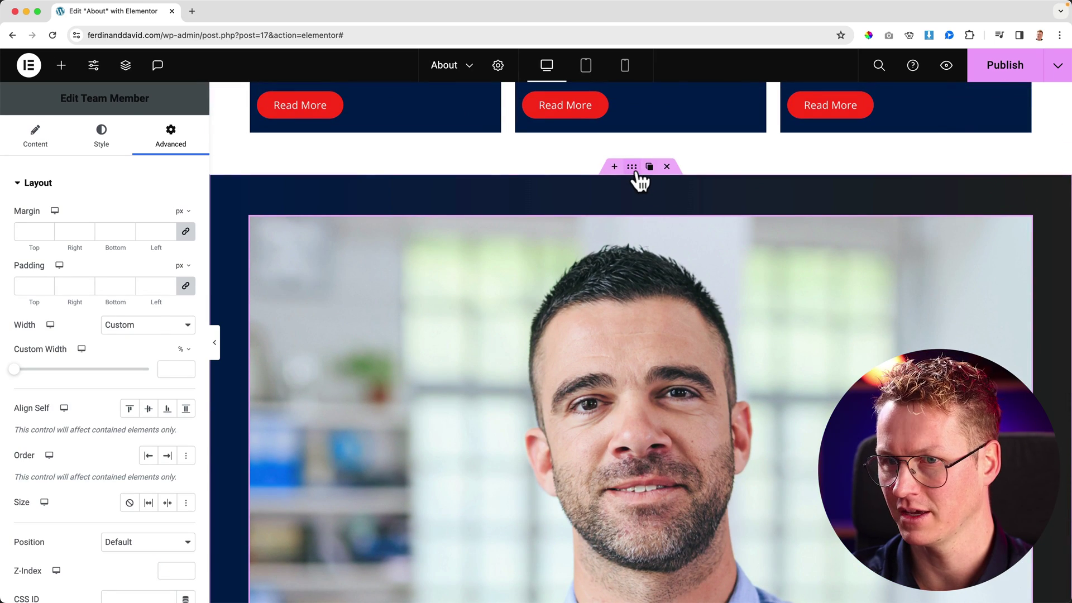
click(635, 170)
scroll(84, 287, down, 5)
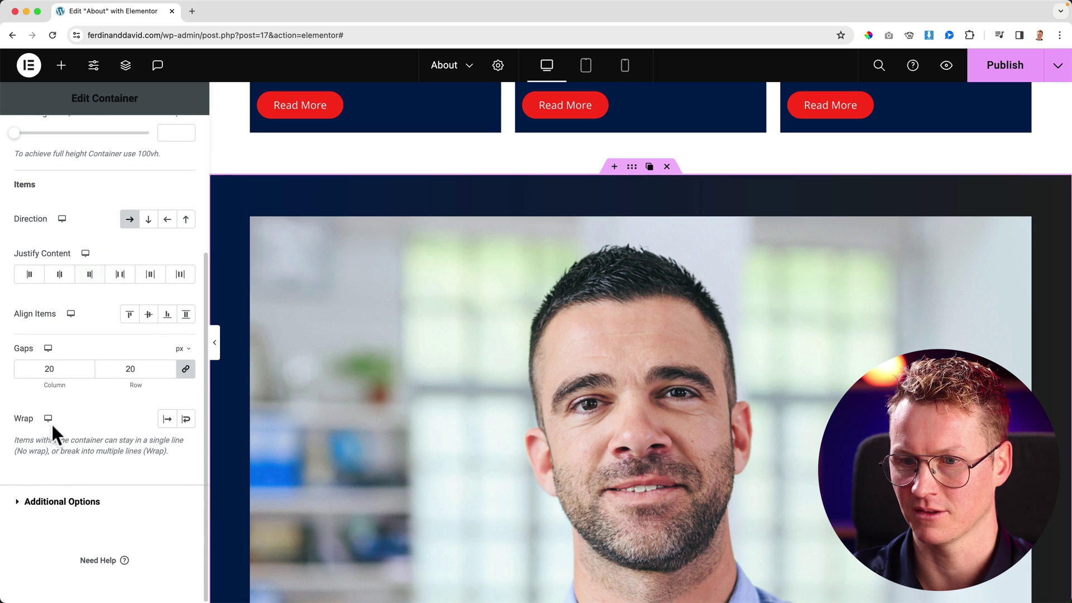
scroll(524, 407, up, 2)
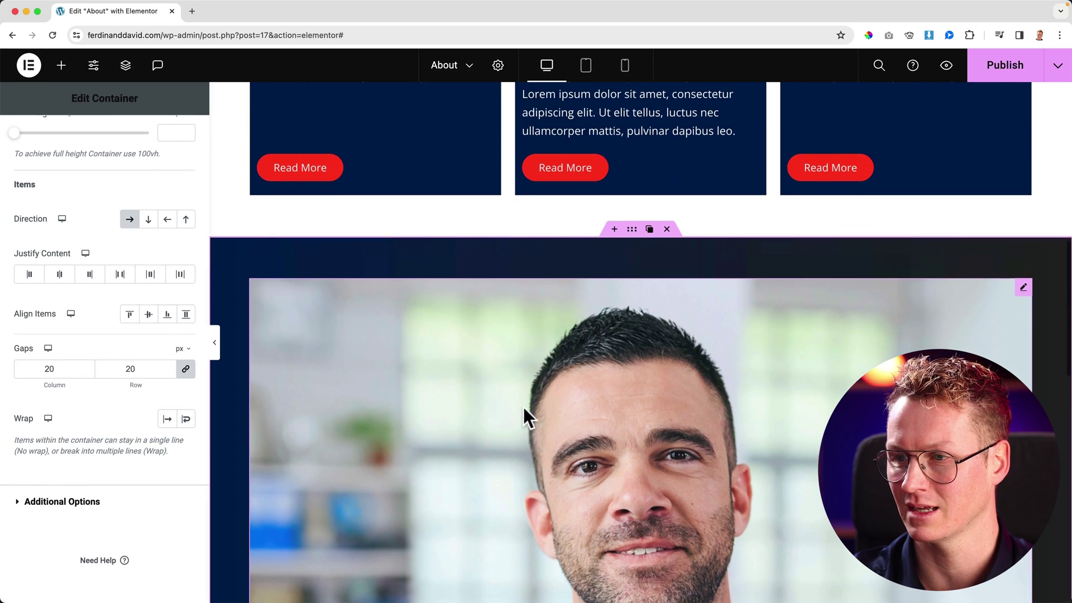
scroll(524, 407, up, 1)
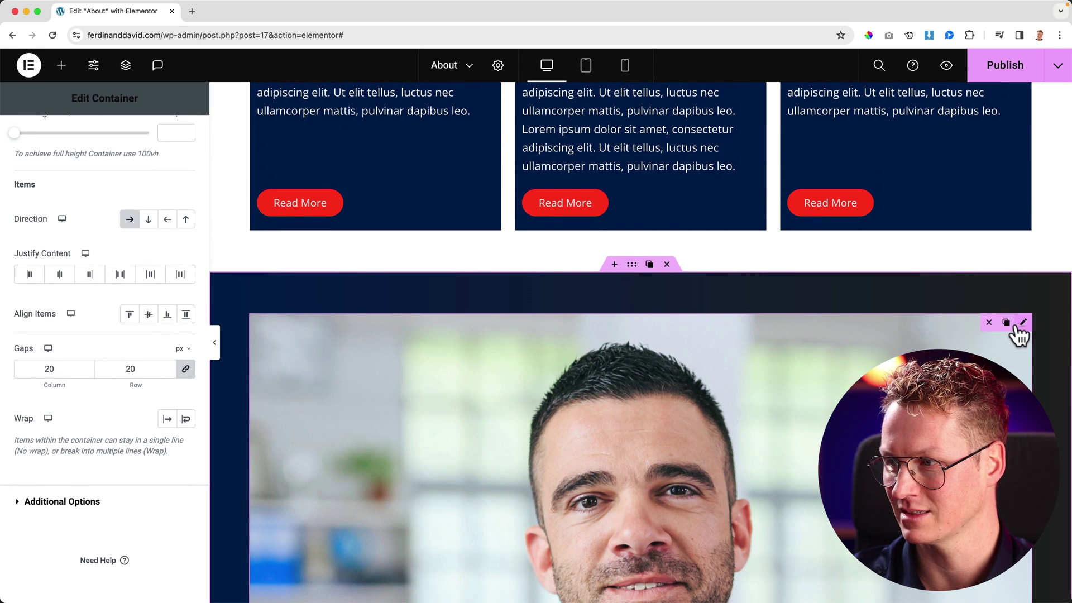
- Duplicate the Team Member widget eight times to make a row of nine in the dark container
click(1006, 323)
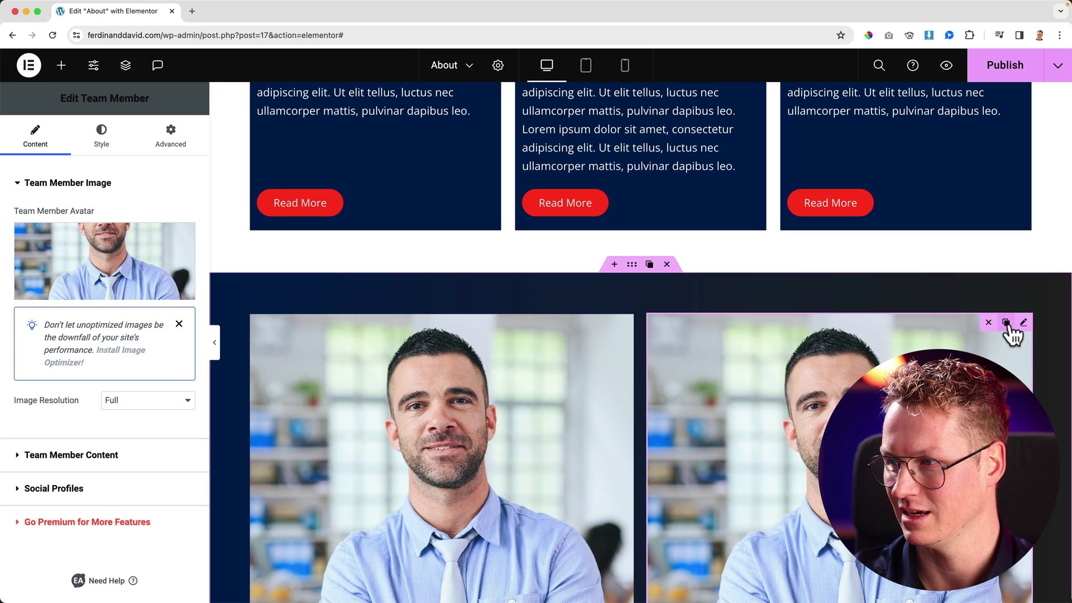
click(1006, 323)
click(1007, 324)
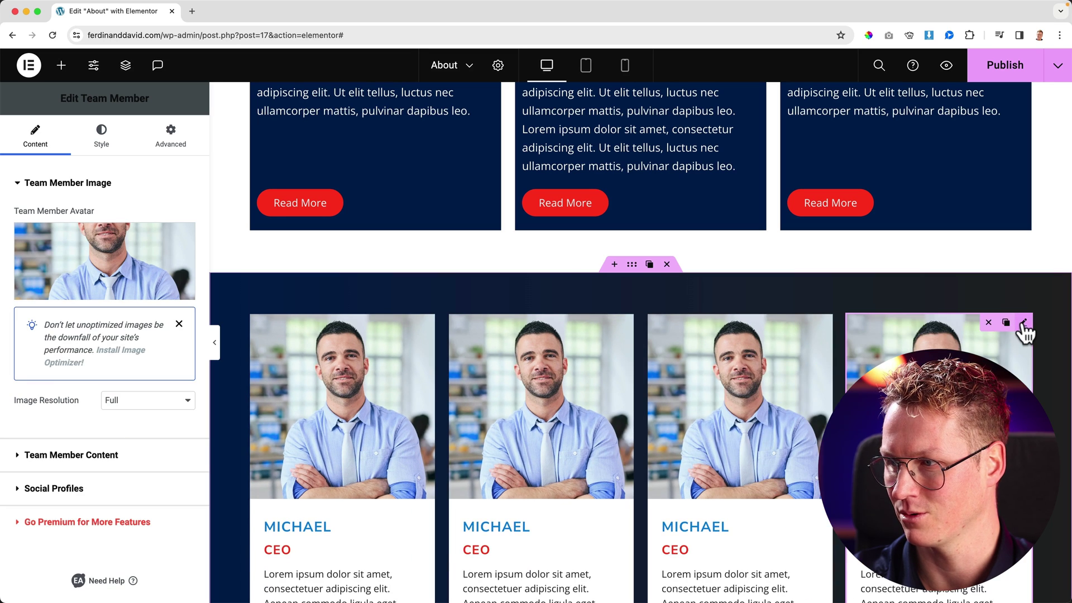
click(1007, 324)
click(1007, 324)
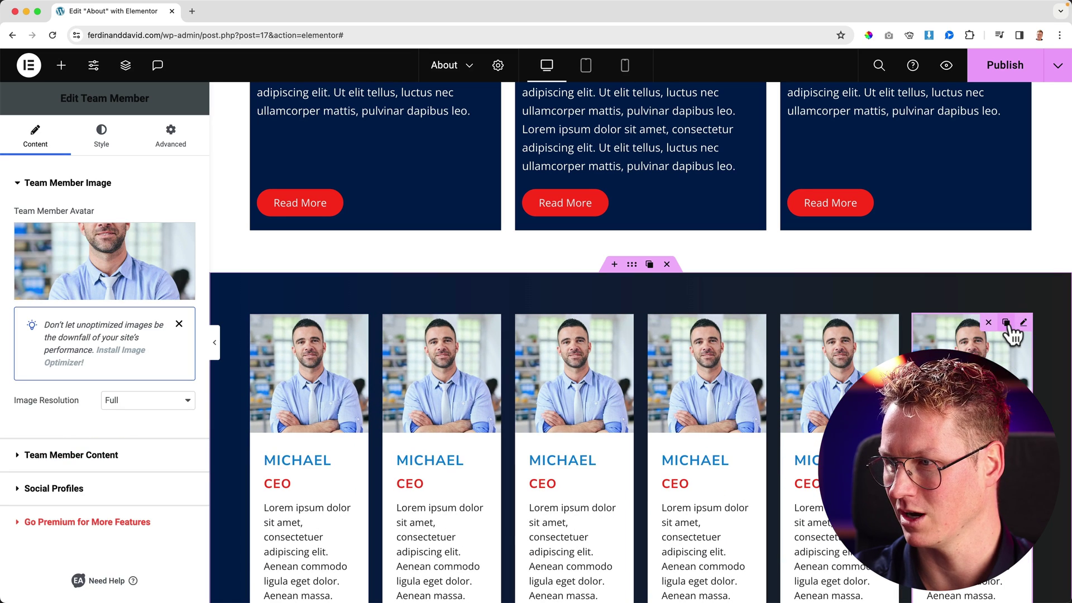
click(1007, 323)
click(1007, 324)
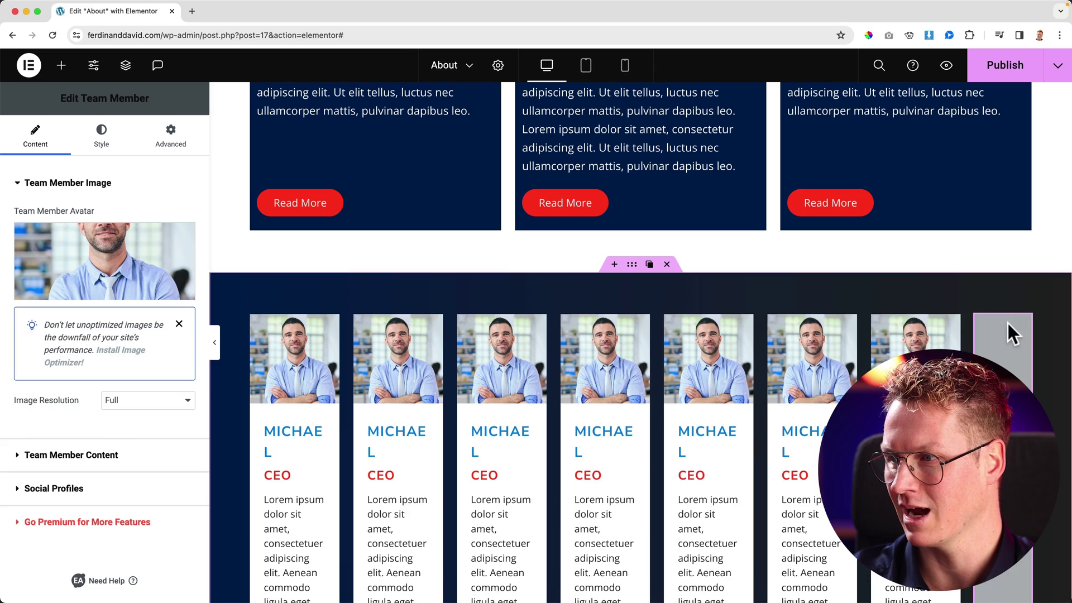
click(1007, 324)
- Try setting the nine team members' container to Wrap, and clear that Wrap choice again
scroll(453, 419, down, 3)
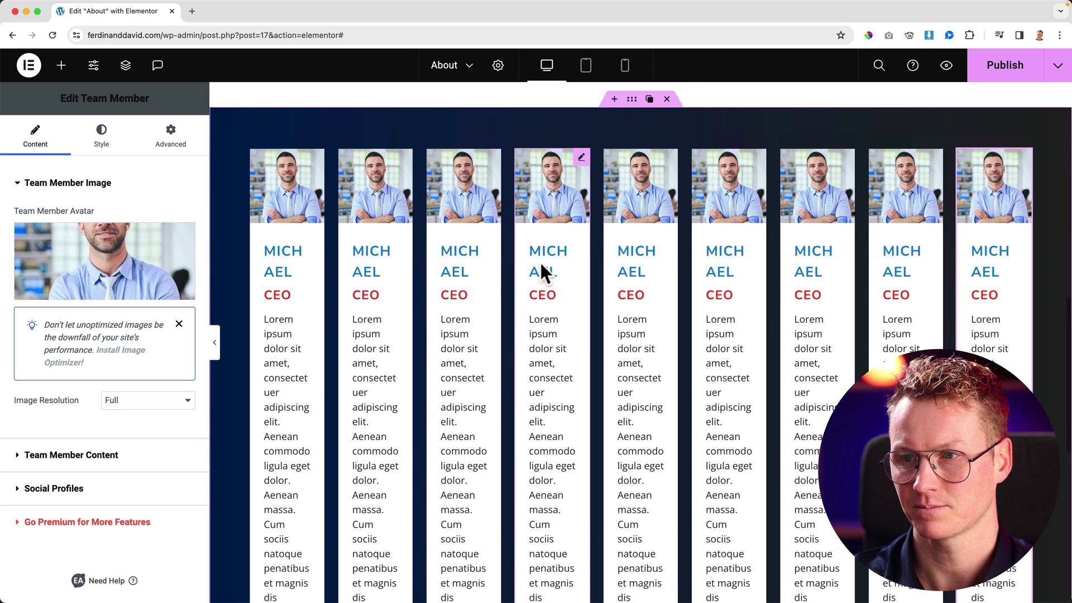
scroll(540, 263, up, 2)
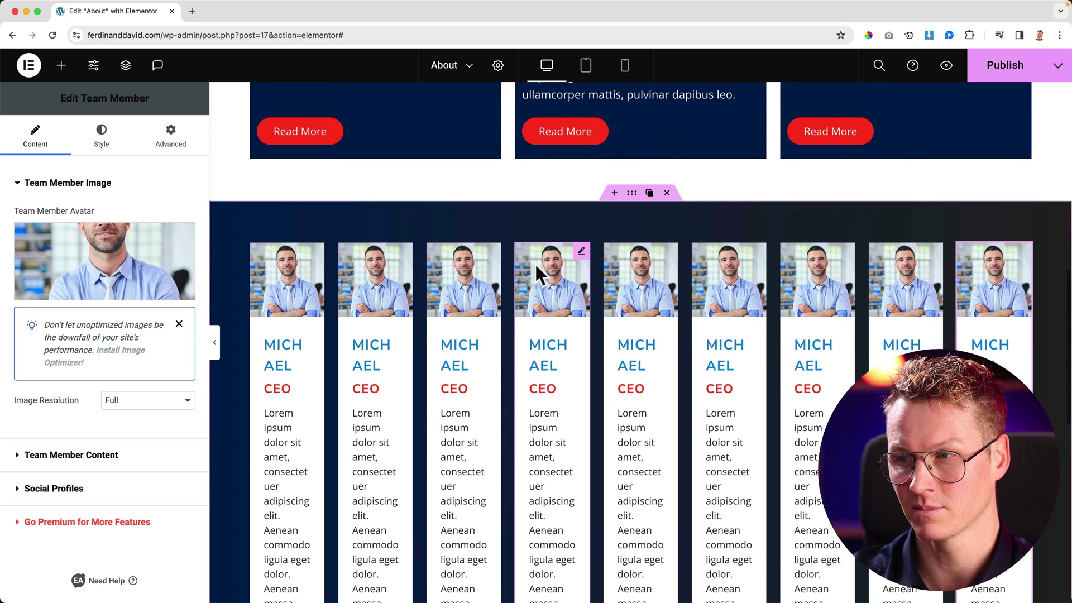
click(632, 200)
scroll(123, 317, down, 5)
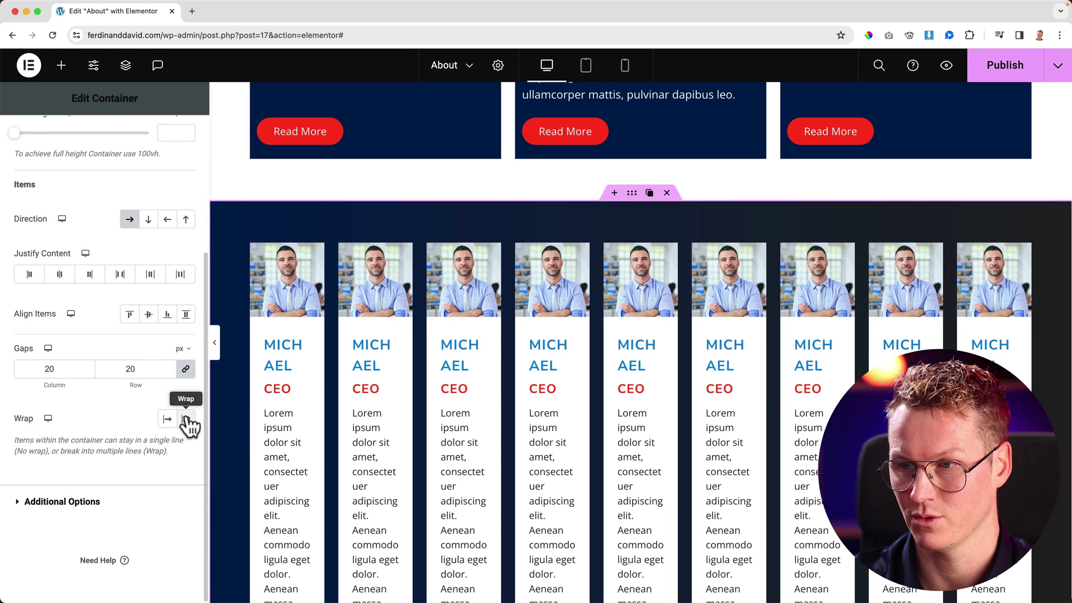
click(188, 420)
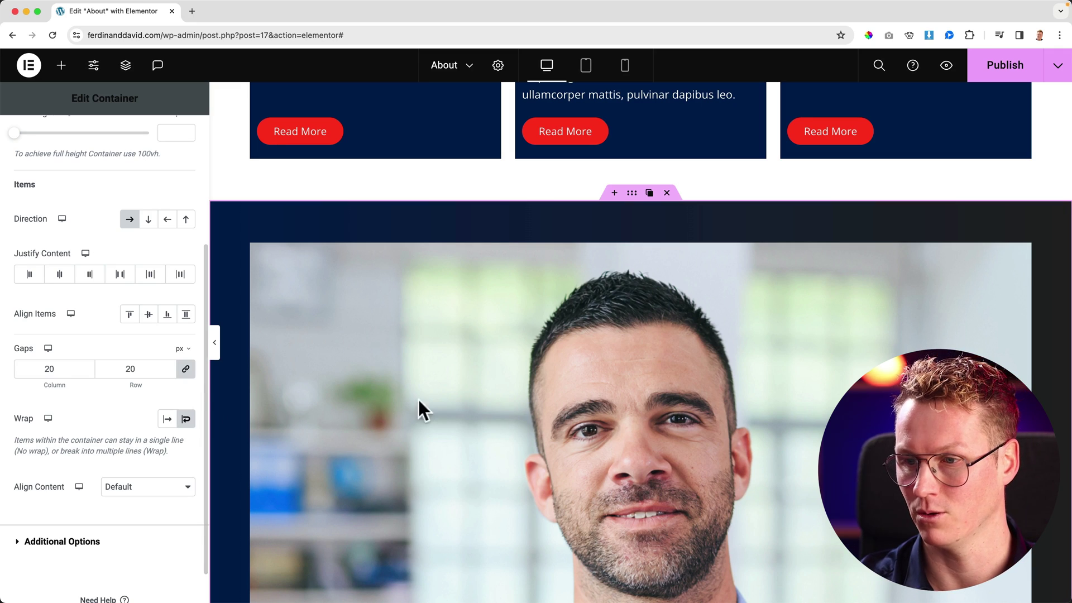
scroll(662, 394, down, 10)
scroll(548, 411, up, 6)
scroll(546, 398, down, 4)
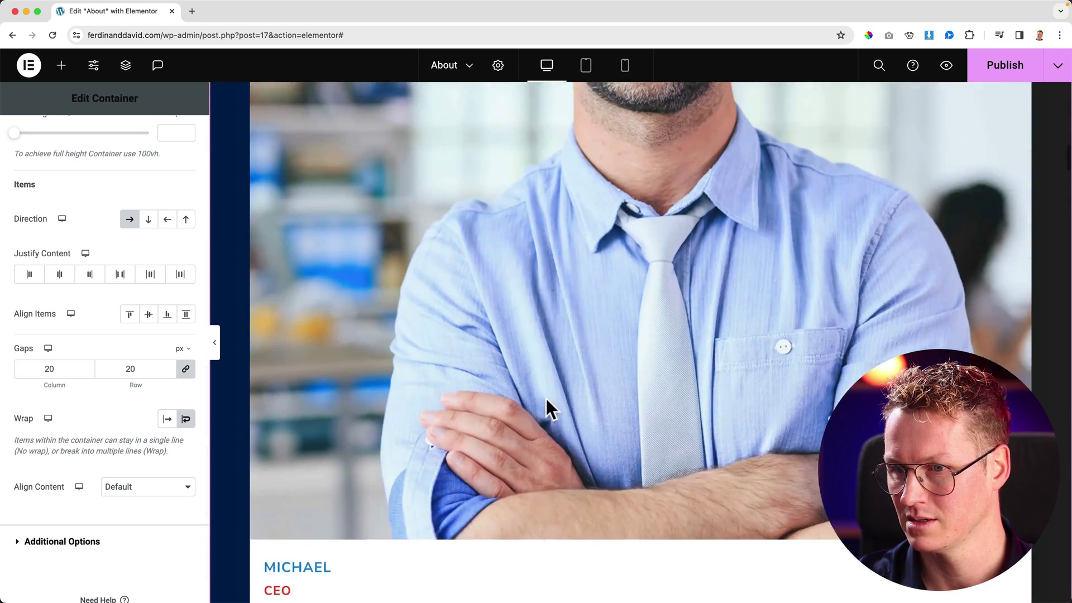
scroll(546, 398, up, 6)
click(185, 418)
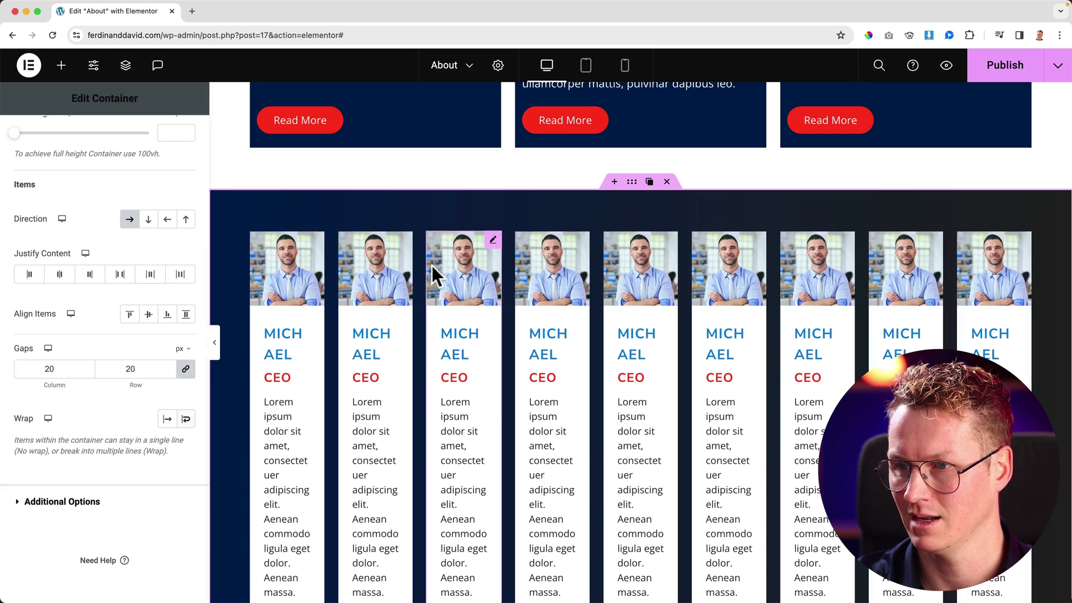
- Delete three of the duplicated Team Member widgets to leave six in the row
click(369, 240)
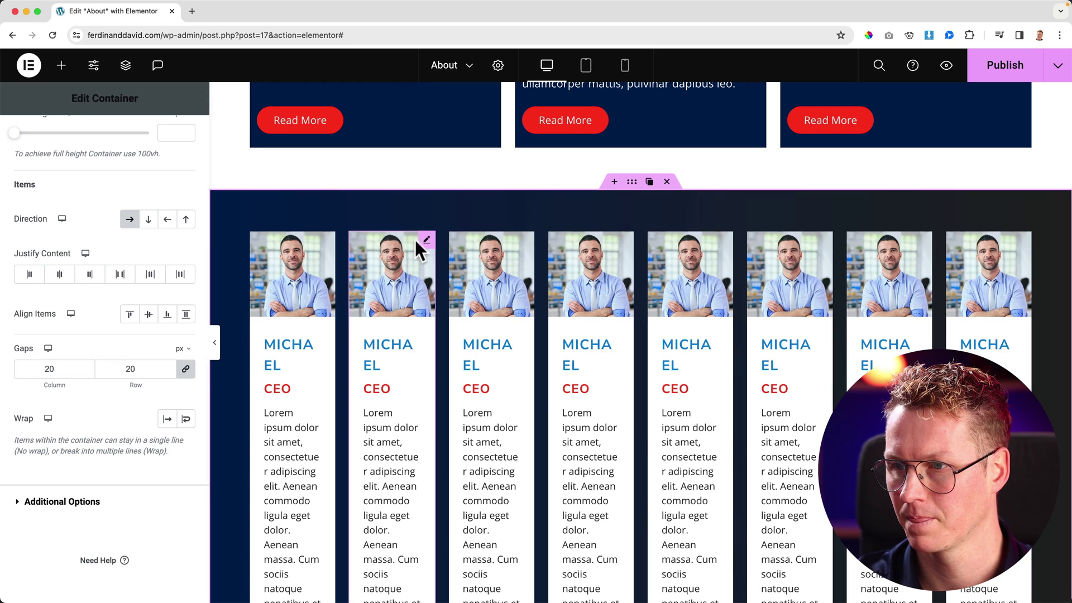
click(392, 240)
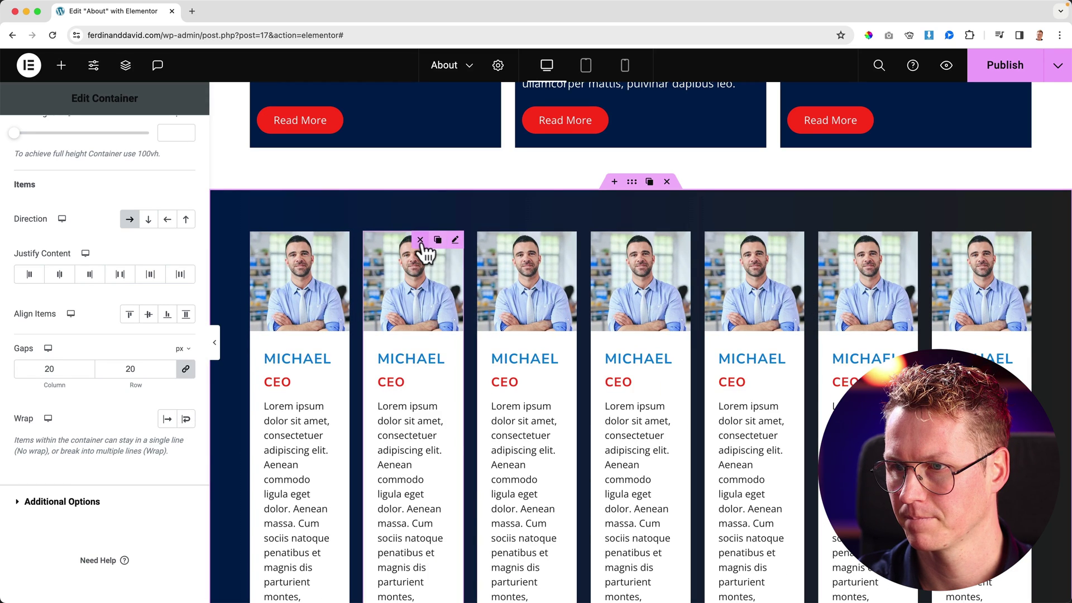
click(420, 240)
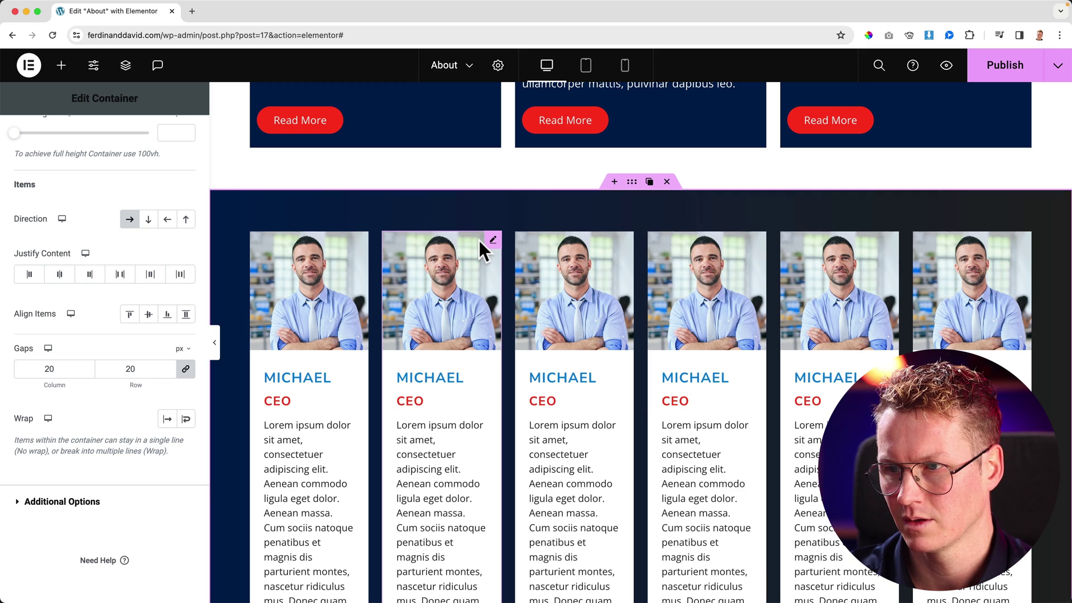
- Try the Grow size on the first Team Member widget in the row, and clear that size choice again
click(360, 240)
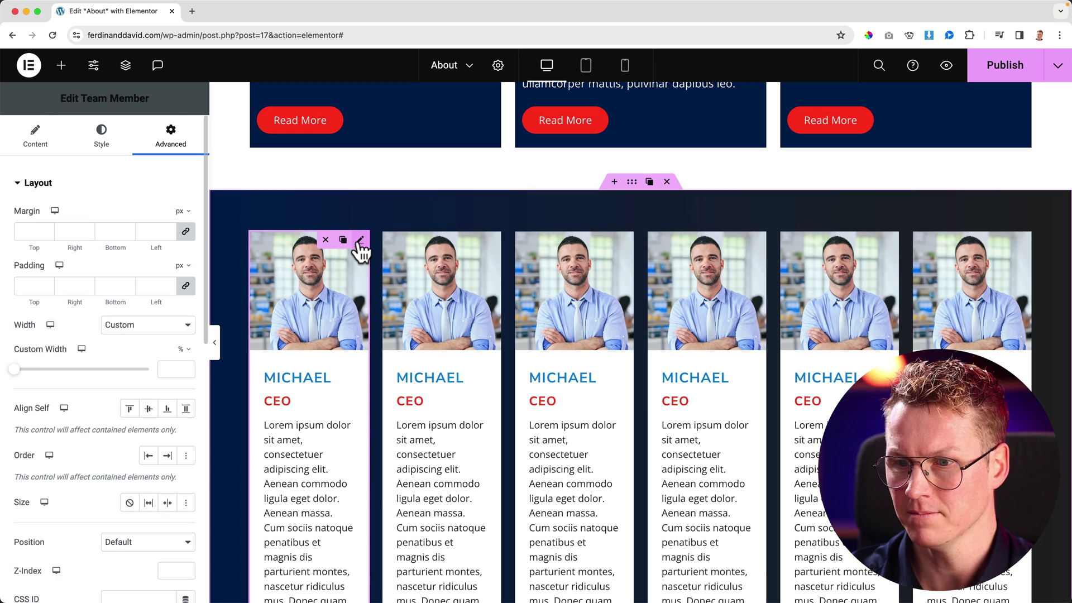
scroll(346, 268, down, 1)
click(148, 503)
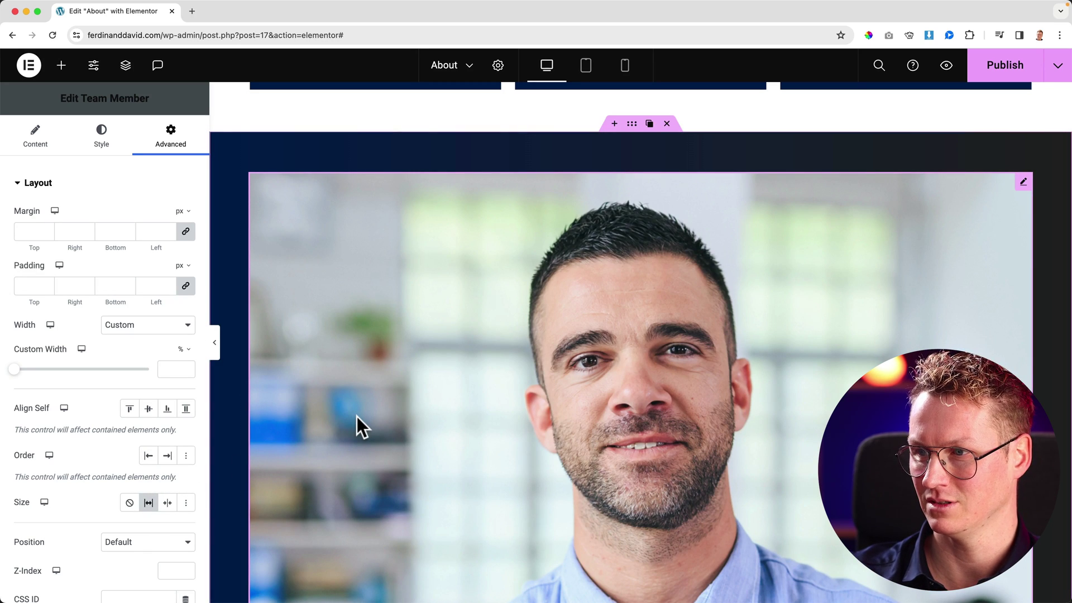
click(156, 503)
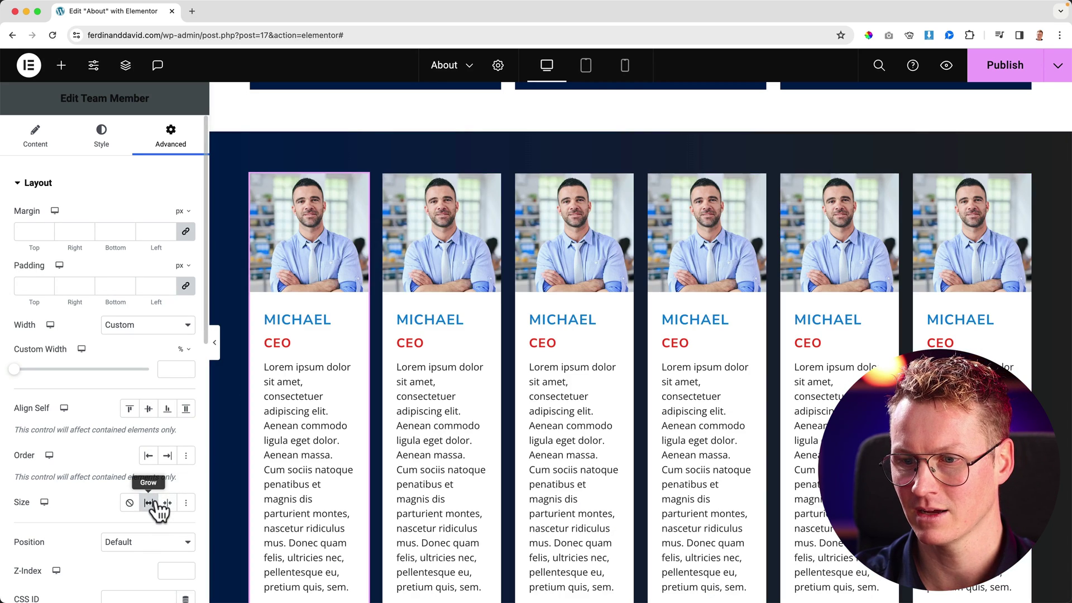
scroll(373, 316, up, 1)
scroll(352, 326, down, 1)
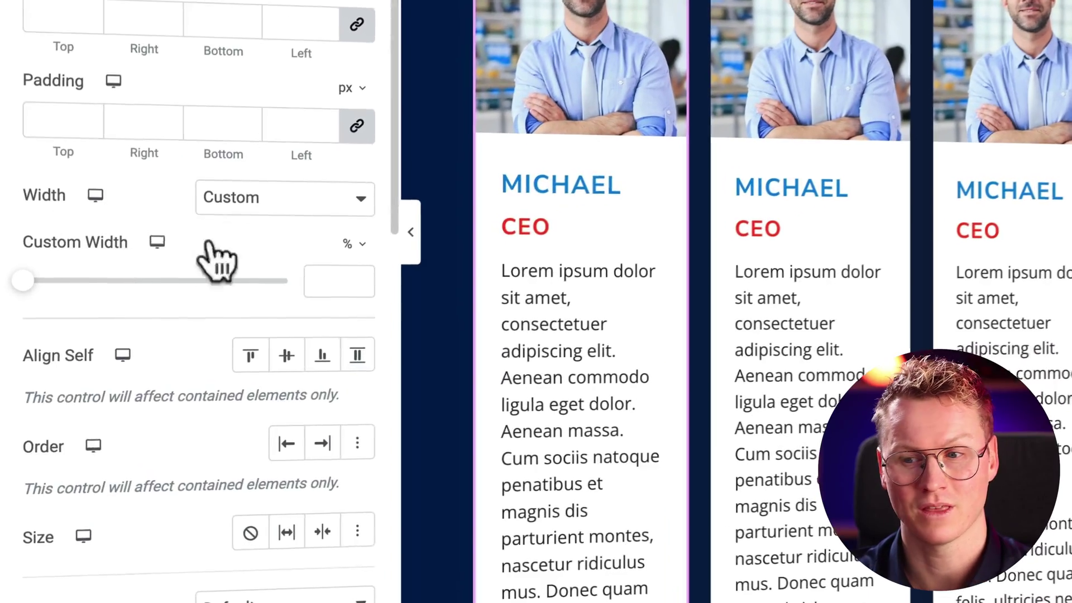
- Set the first Team Member widget's custom width to 33%
click(352, 244)
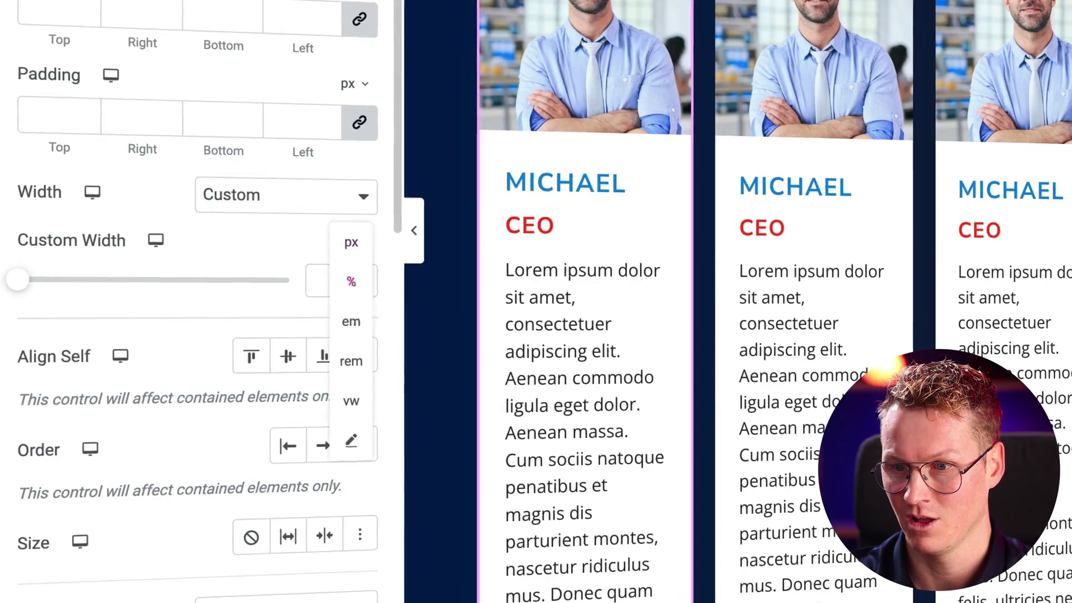
click(351, 281)
click(342, 277)
text(33)
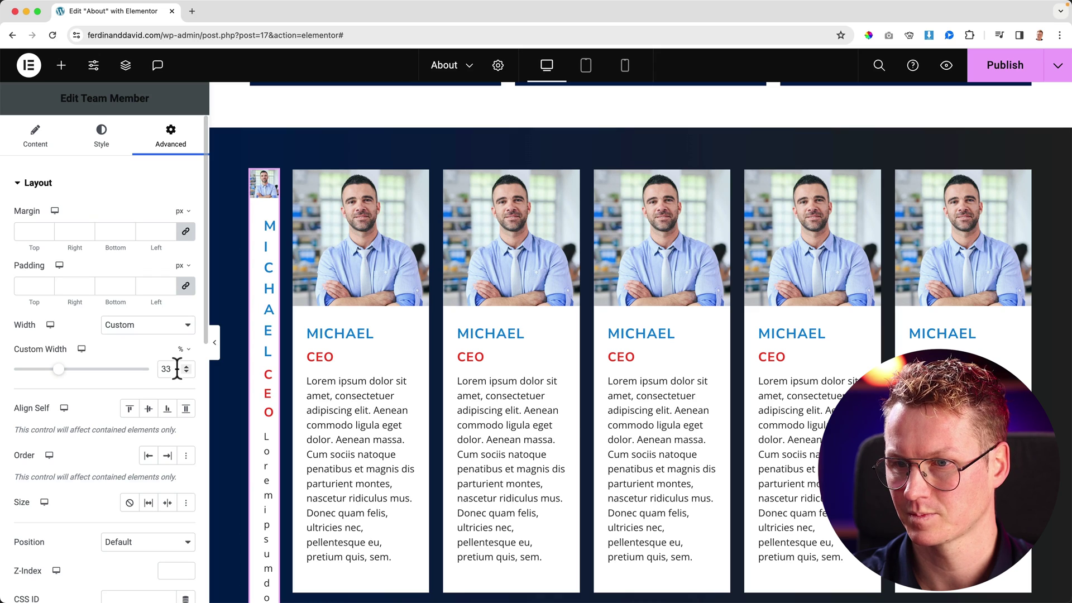
- Set the dark container holding the six Team Member widgets to Wrap
click(633, 123)
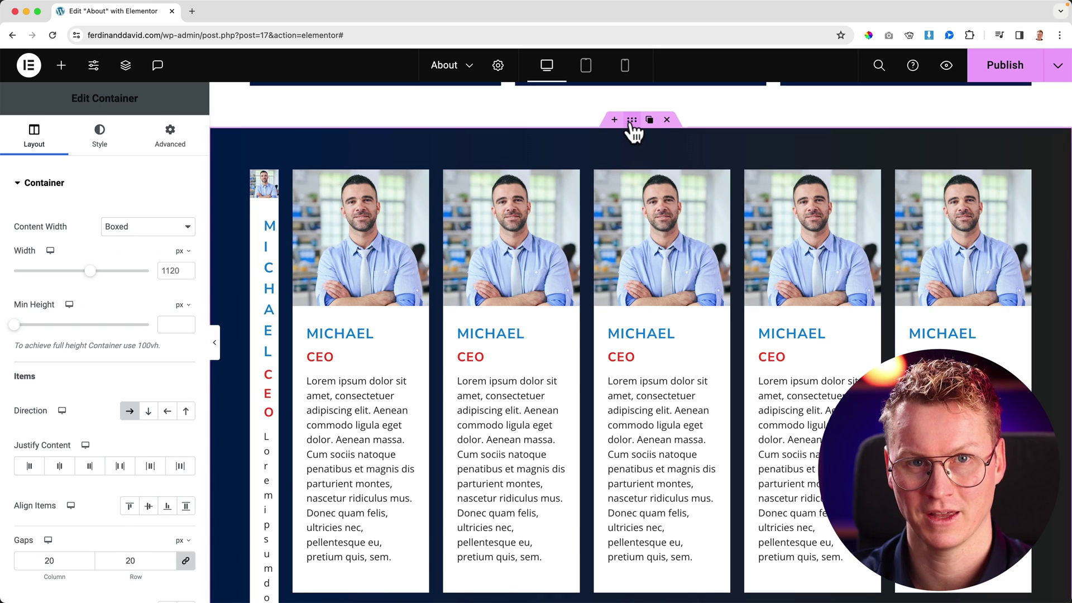
scroll(82, 332, down, 3)
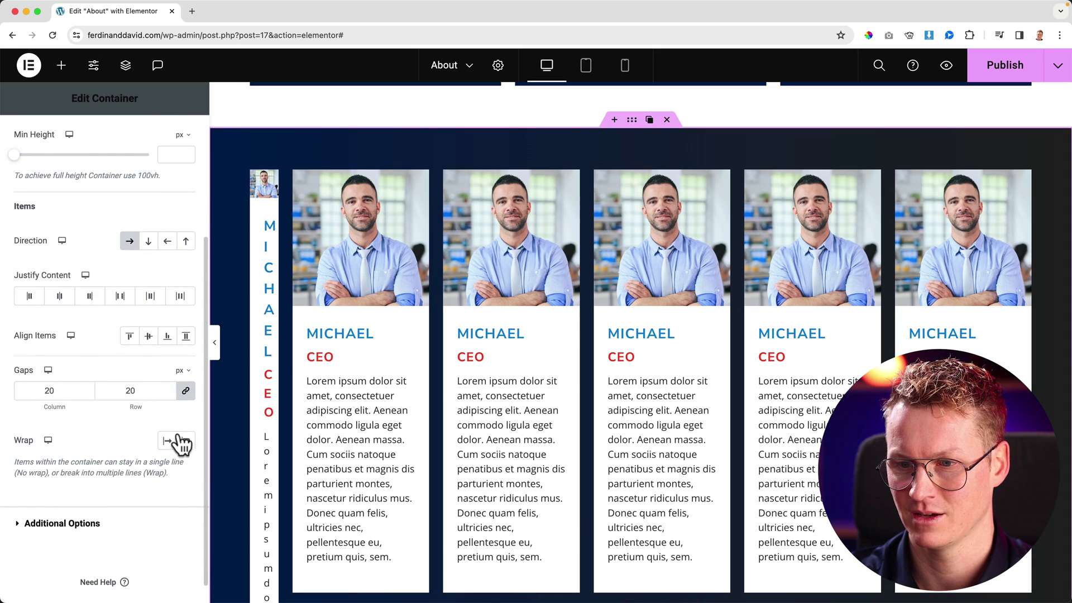
click(187, 440)
scroll(412, 347, down, 6)
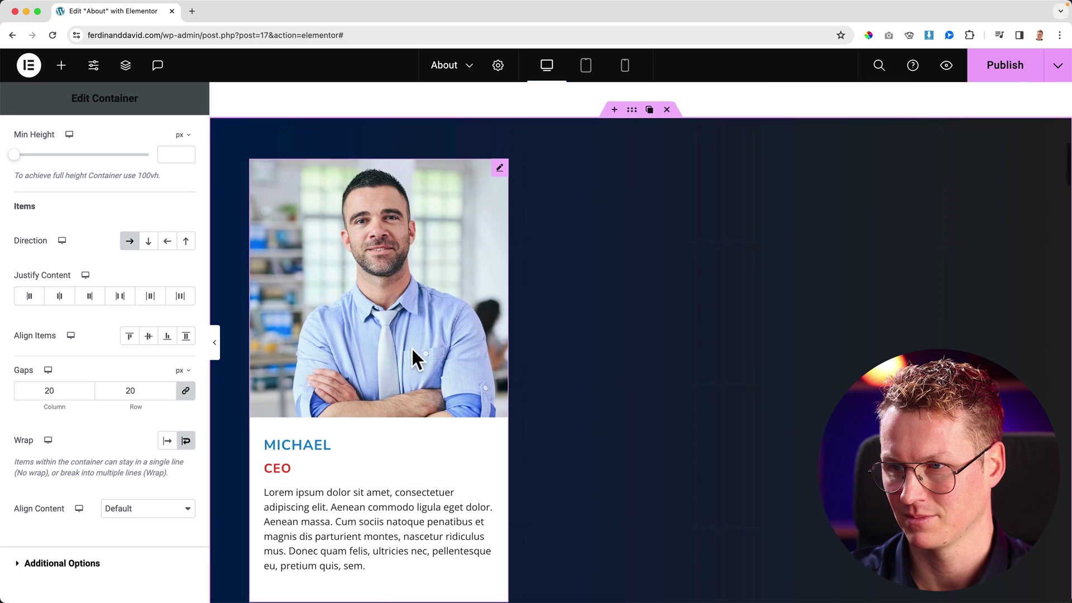
scroll(412, 350, down, 1)
scroll(412, 349, up, 6)
scroll(411, 350, down, 5)
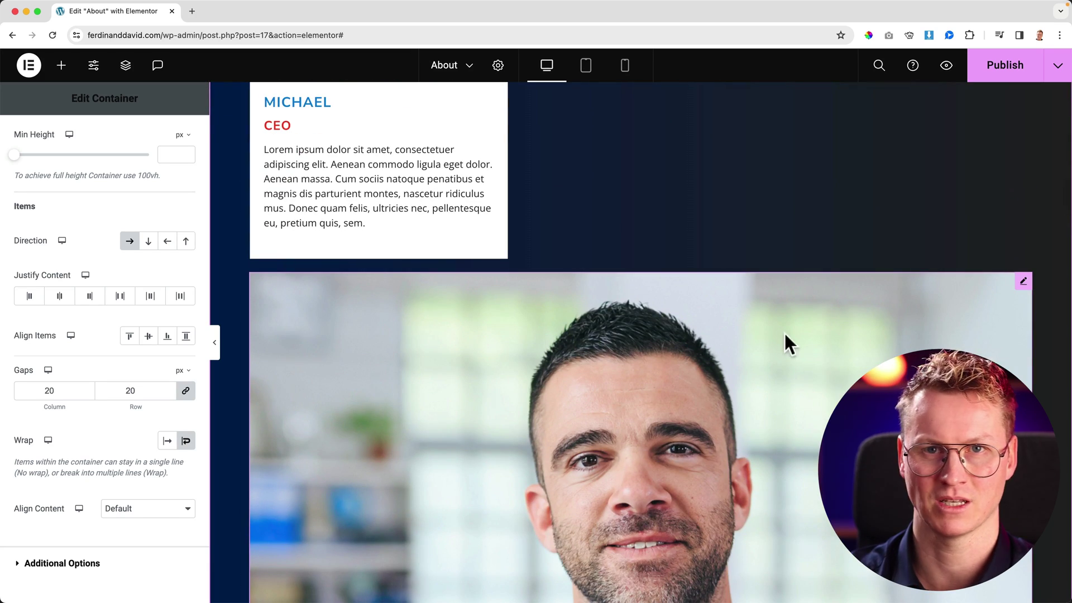
scroll(553, 331, up, 6)
- Copy the first Team Member widget's style and paste it onto the second and third team members
right_click(352, 267)
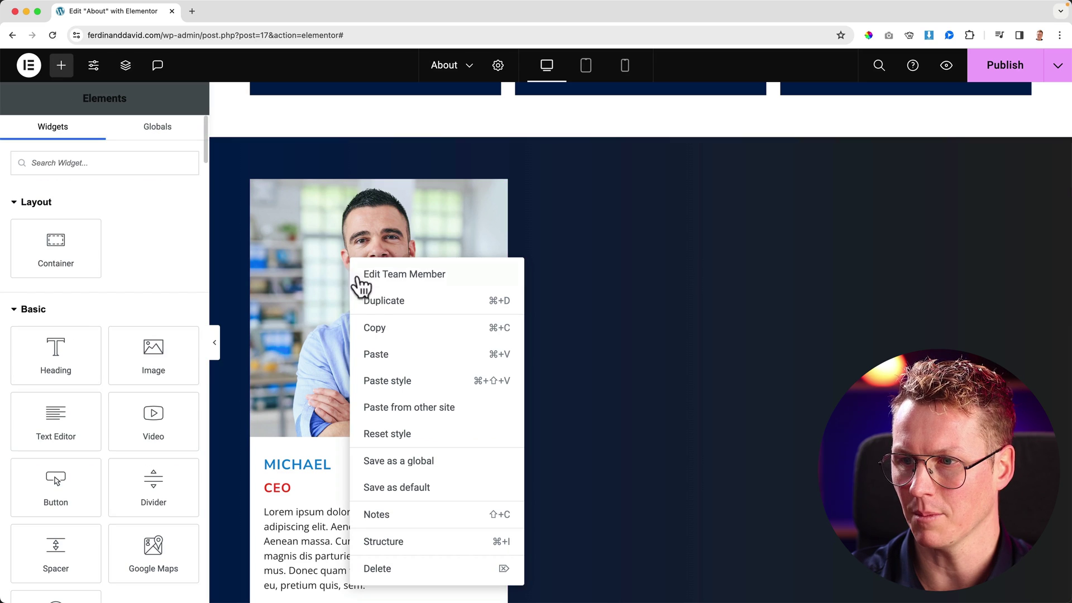
click(371, 305)
right_click(399, 277)
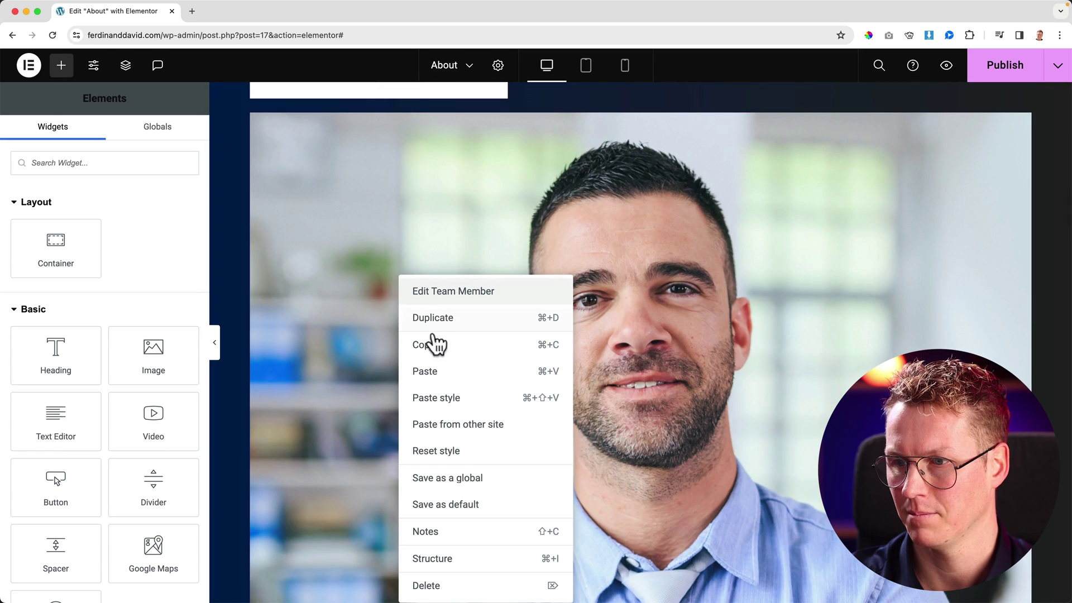
click(450, 371)
scroll(457, 357, down, 3)
right_click(455, 286)
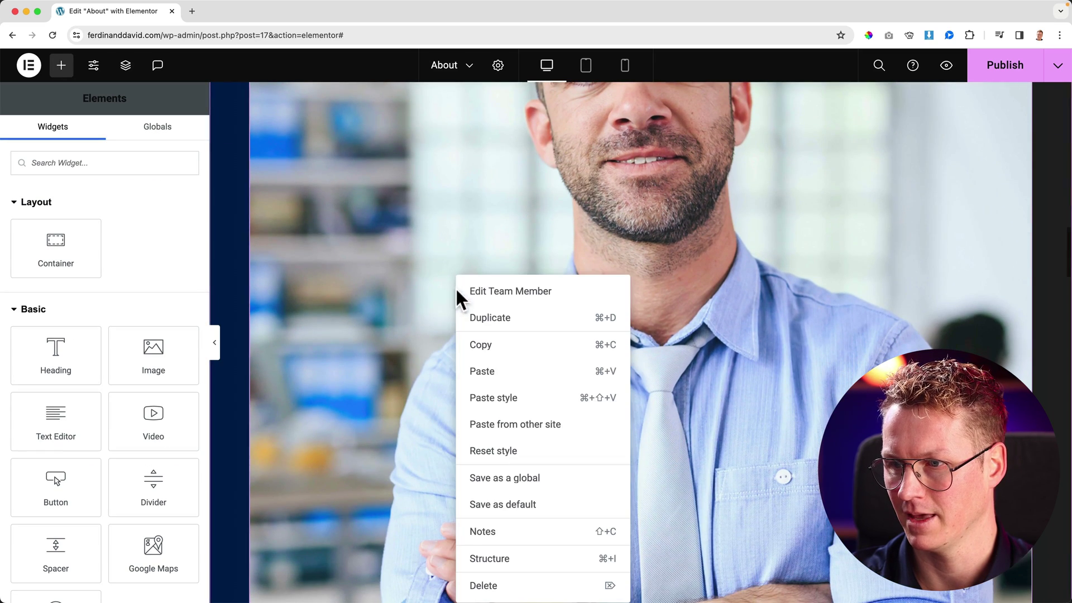
click(500, 385)
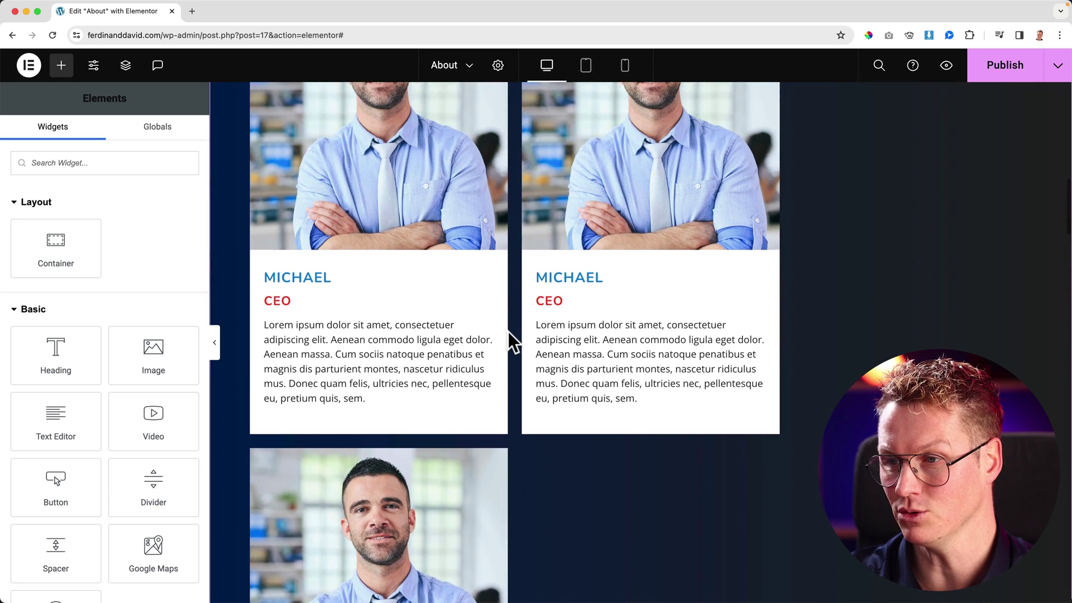
scroll(508, 332, up, 3)
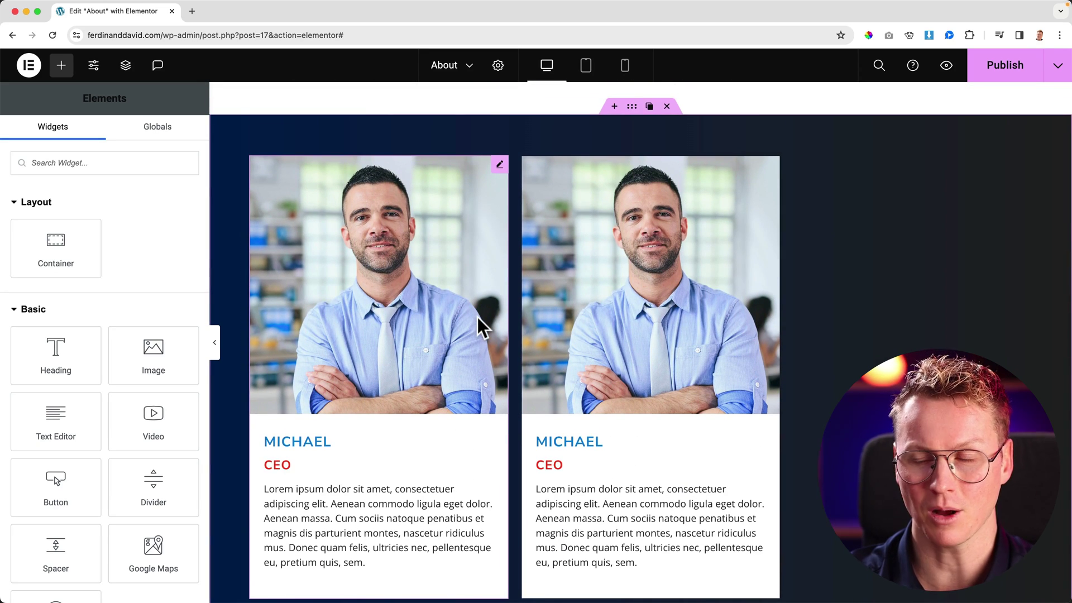
scroll(450, 287, down, 2)
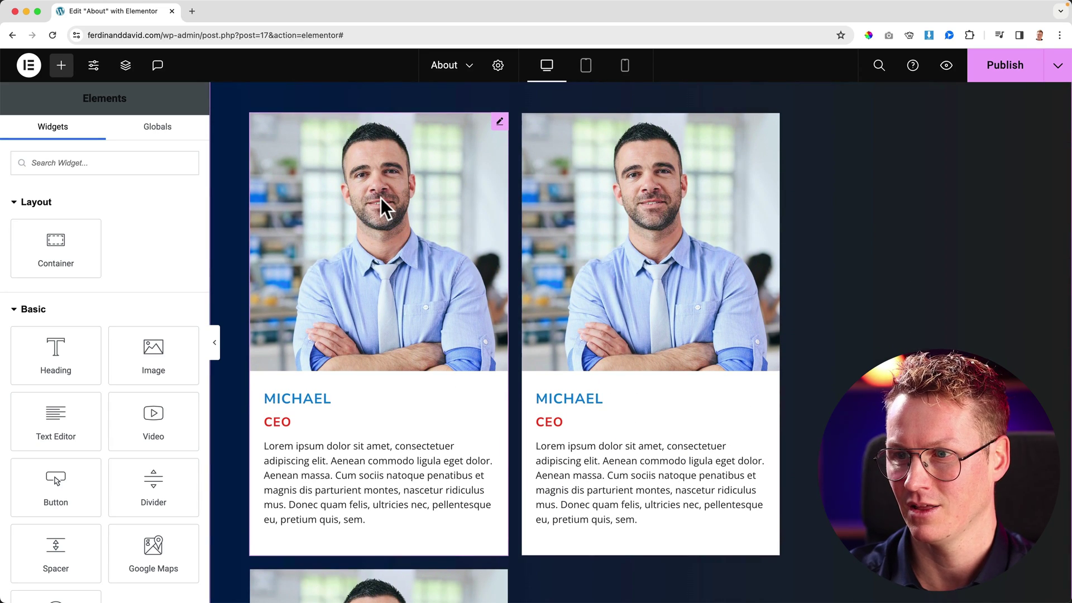
scroll(412, 334, down, 6)
scroll(439, 360, up, 6)
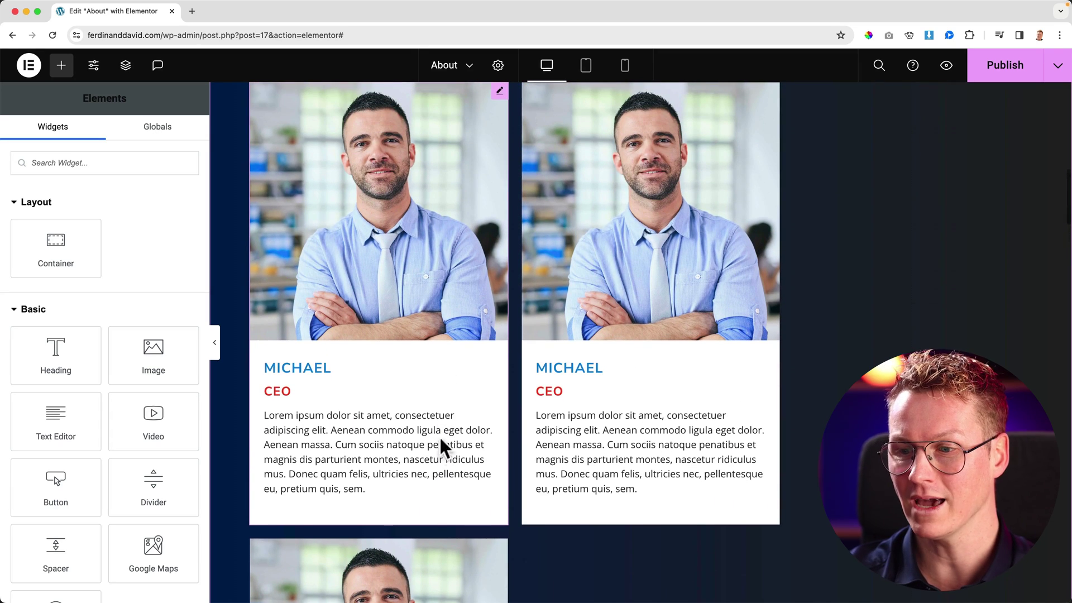
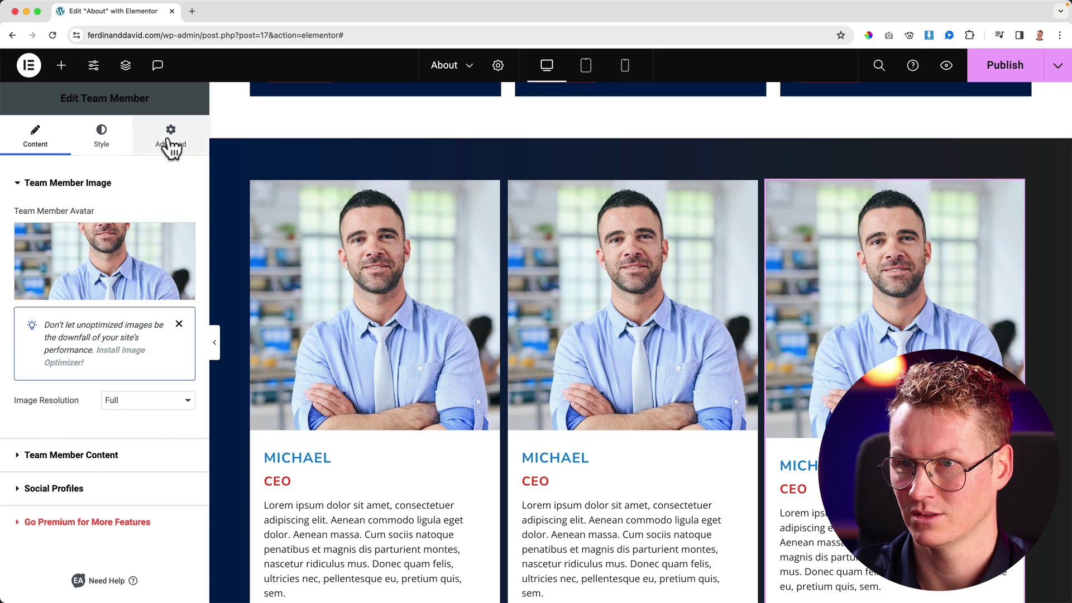
- Set the third team member's custom width to 32% and the wrapping container's column gap to 2%
scroll(171, 368, down, 1)
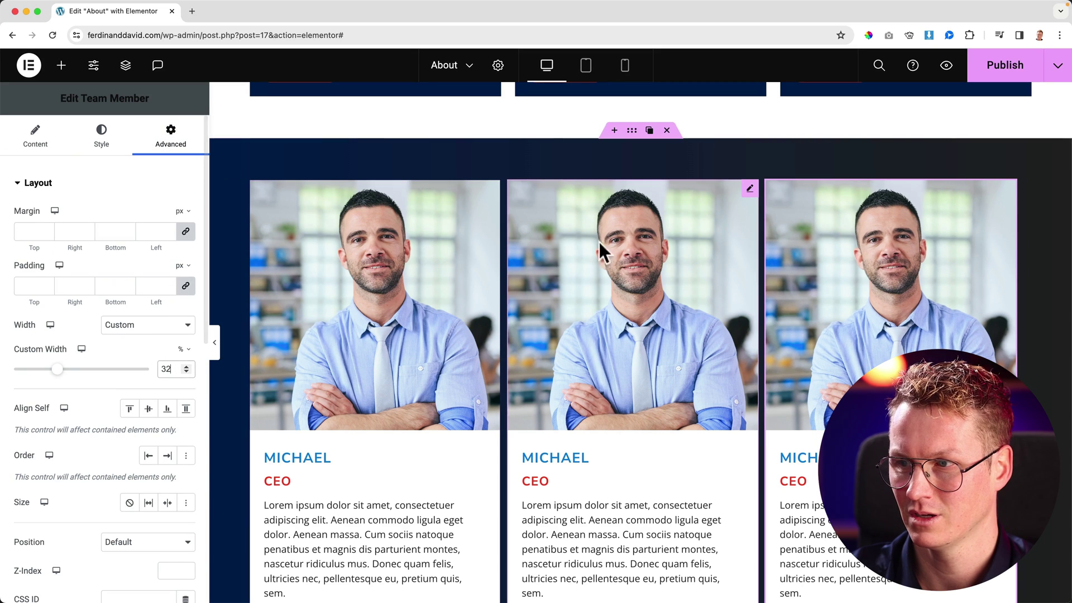
click(631, 139)
scroll(106, 378, down, 5)
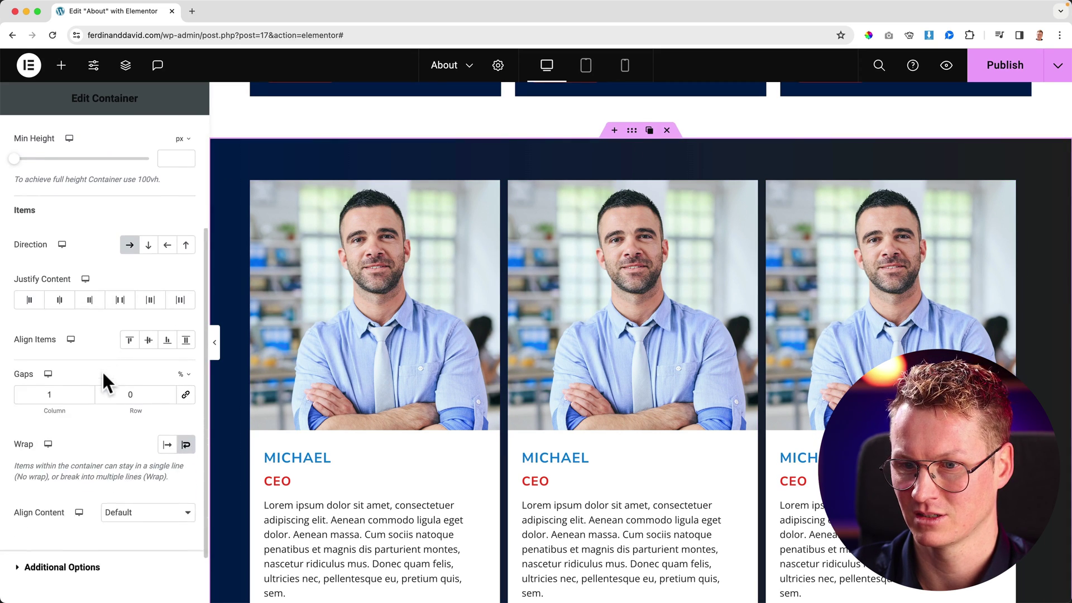
text(1)
key(BackSpace)
text(2)
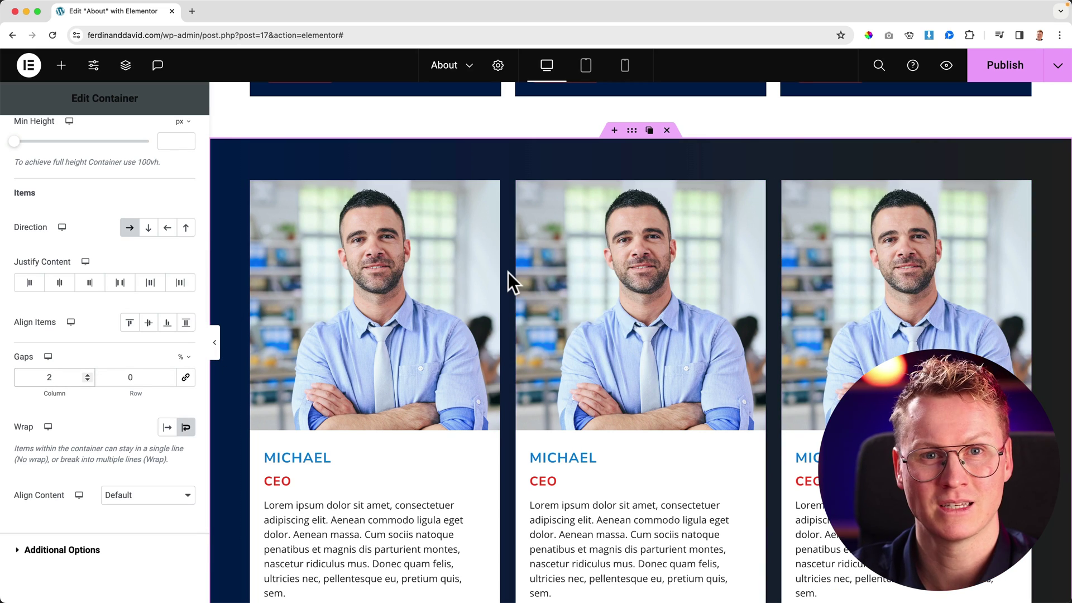
scroll(507, 273, up, 2)
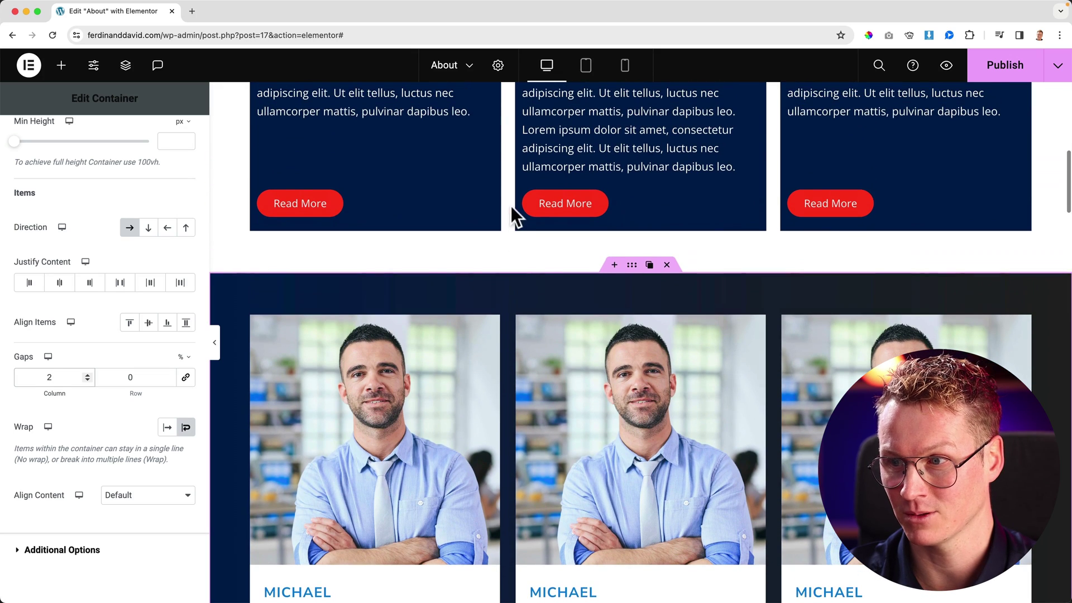
scroll(513, 313, down, 1)
scroll(529, 357, down, 1)
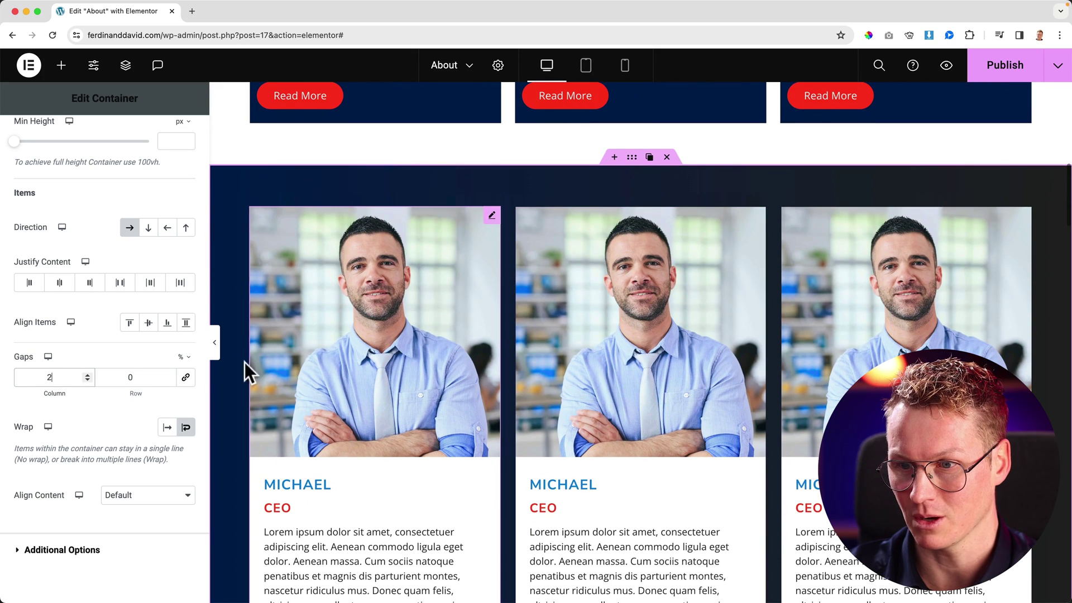
- Set the container's gaps to 20 px, then try centring its content with Justify Content and clear that choice again
click(182, 358)
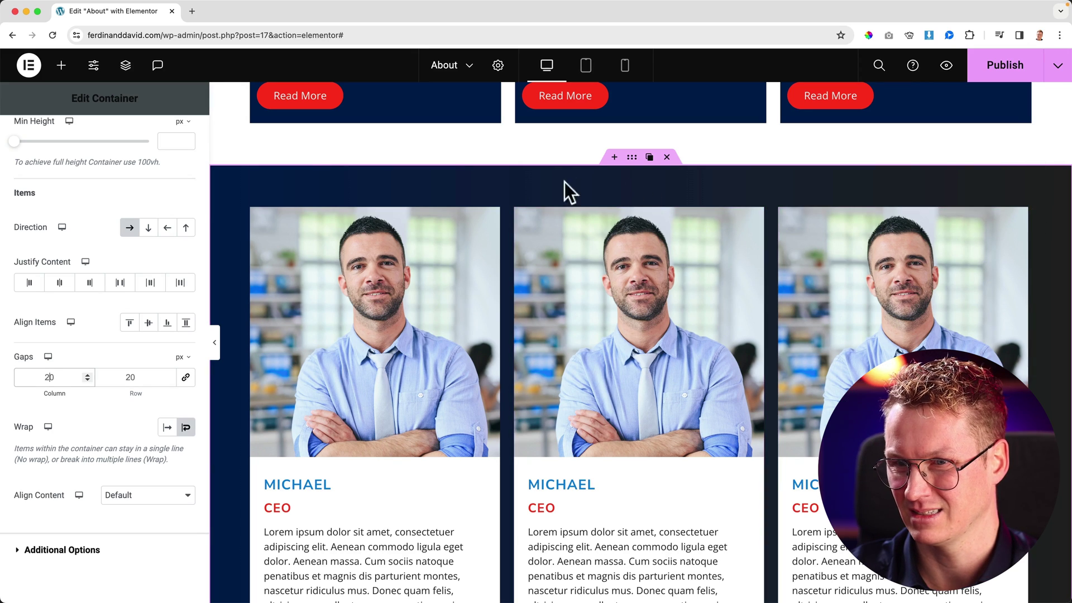
click(60, 282)
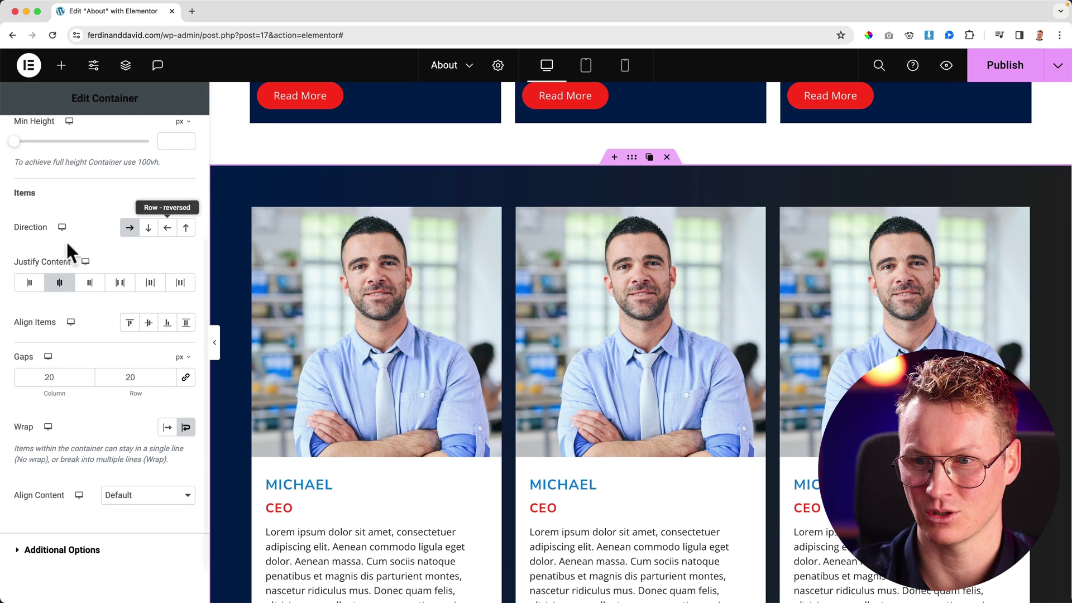
click(62, 286)
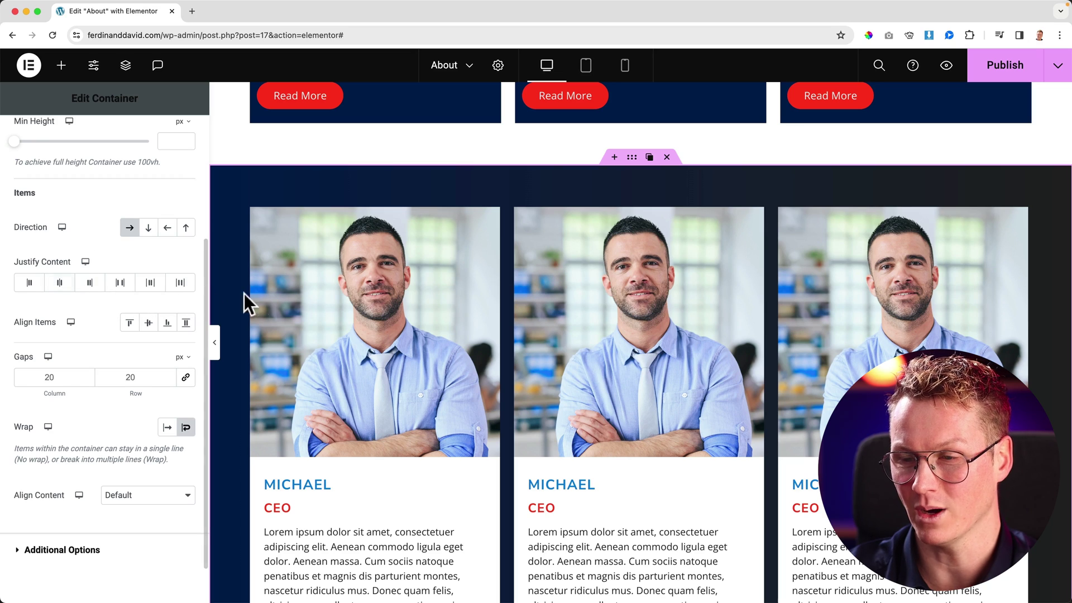
- Set the first team member's custom width to 30% and paste its style onto the second and third team members
click(400, 257)
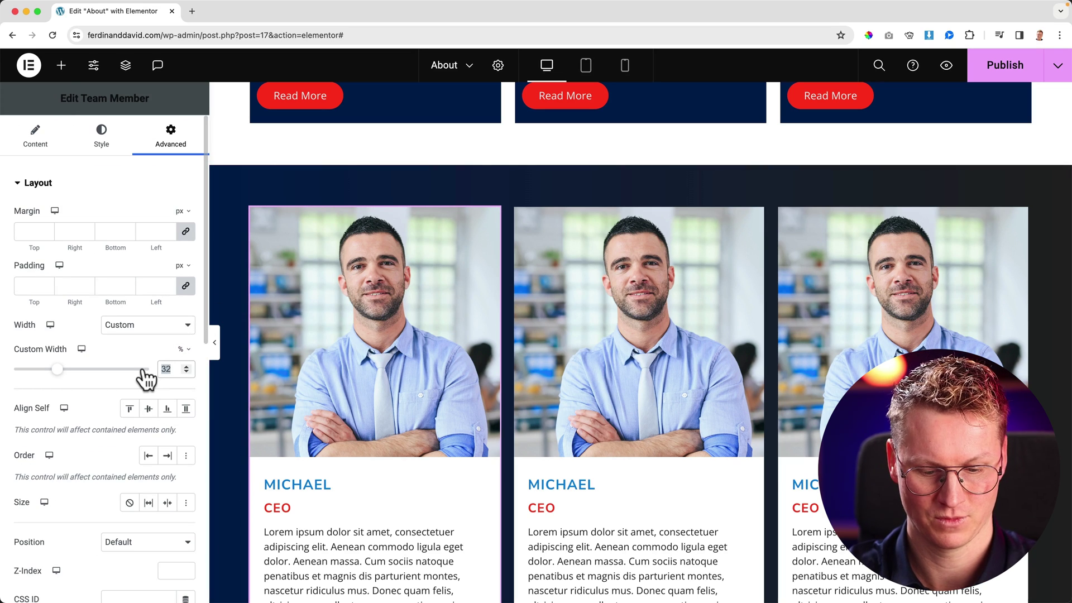
text(30)
right_click(314, 341)
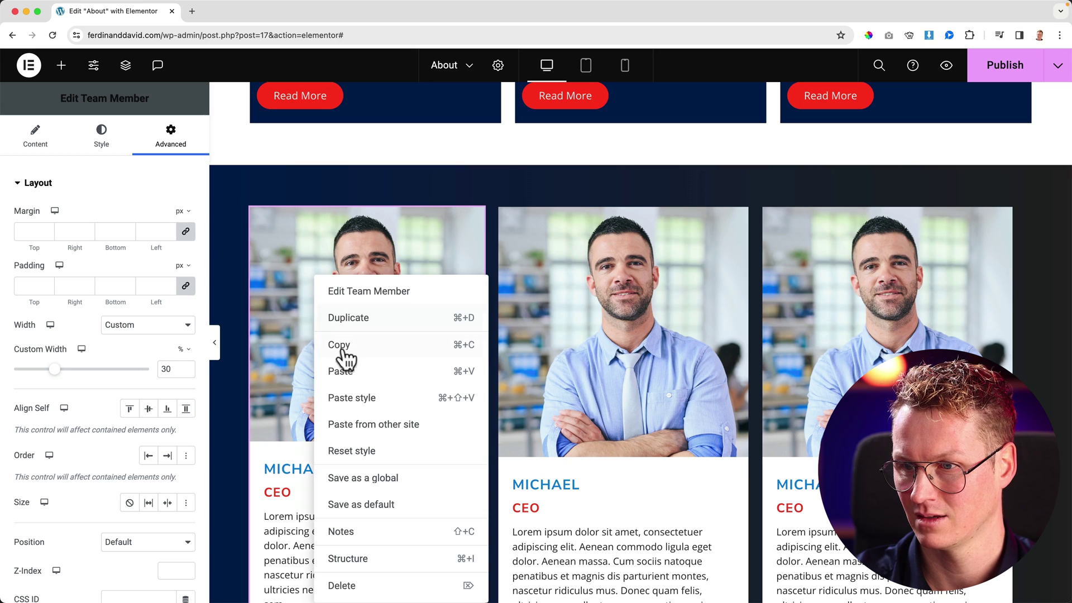
click(341, 352)
right_click(556, 335)
click(622, 396)
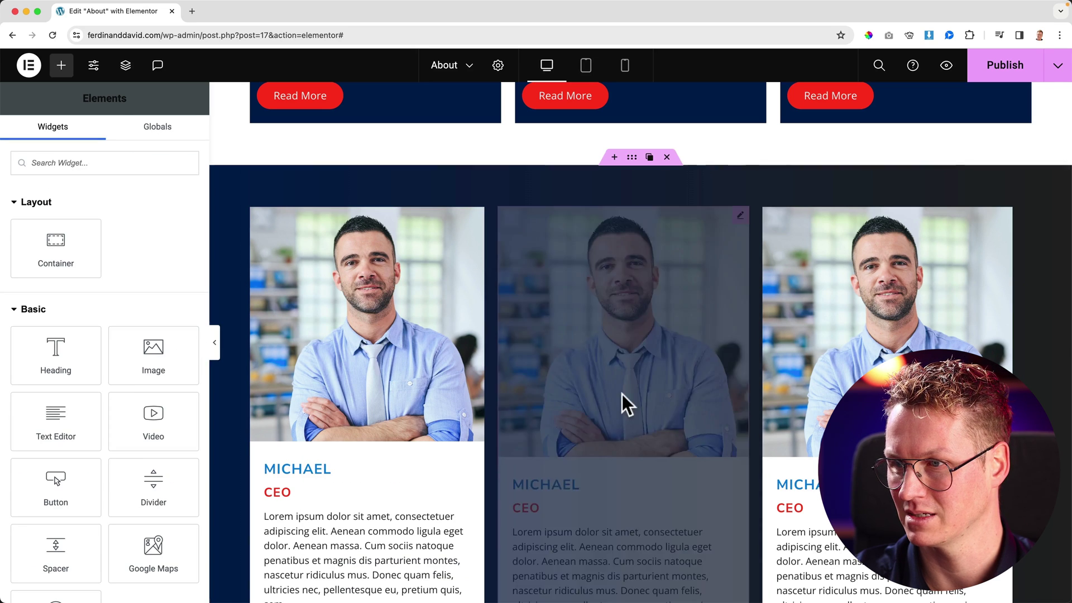
right_click(802, 322)
click(826, 397)
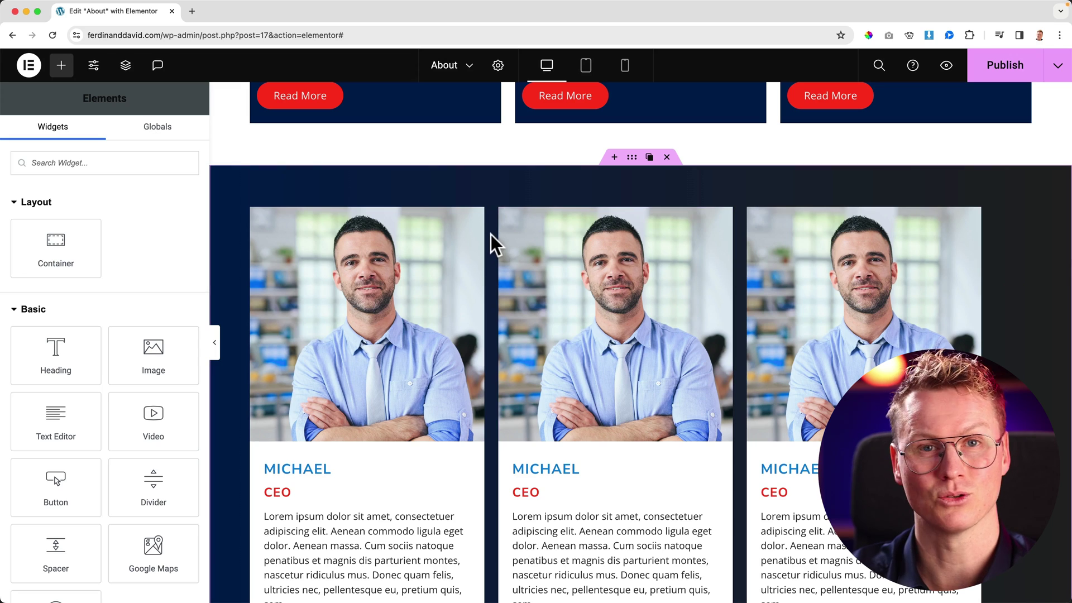
- Set the first team member's size to Grow and paste its style onto the other two cards in the row
click(390, 240)
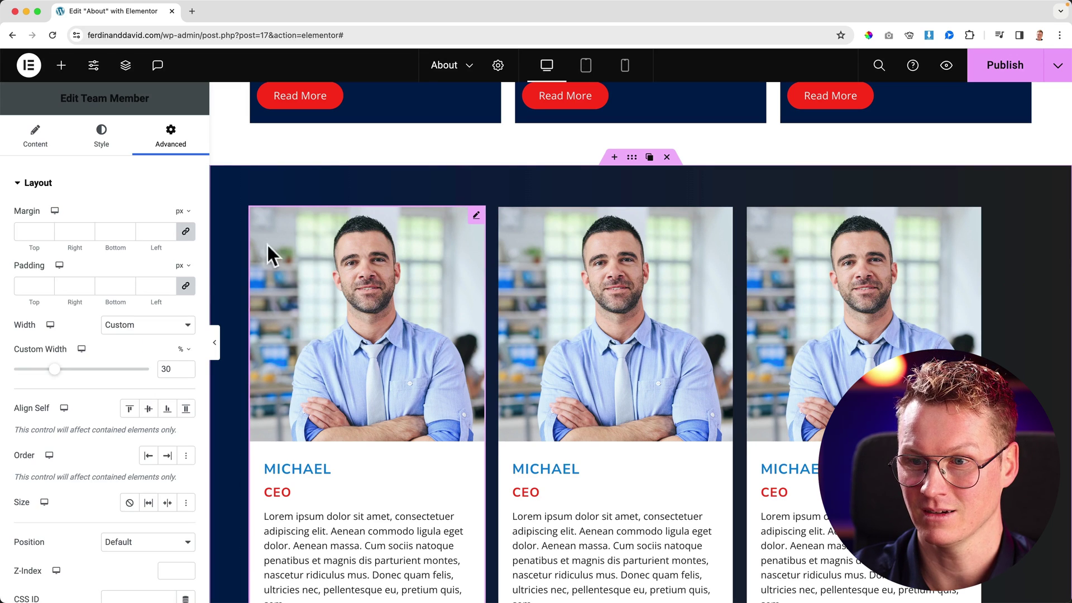
click(148, 503)
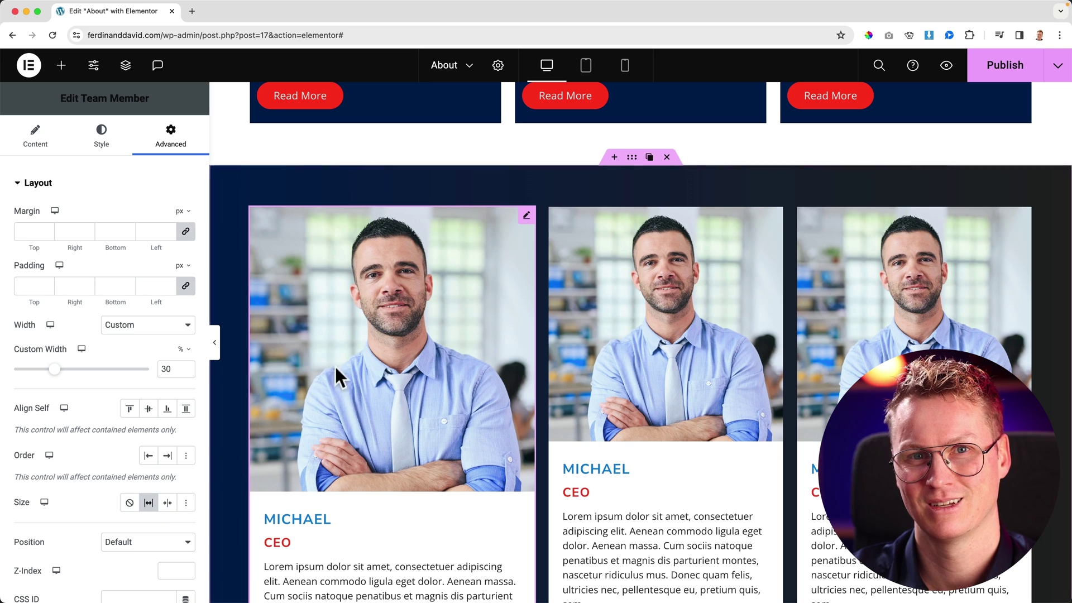
right_click(373, 308)
click(395, 345)
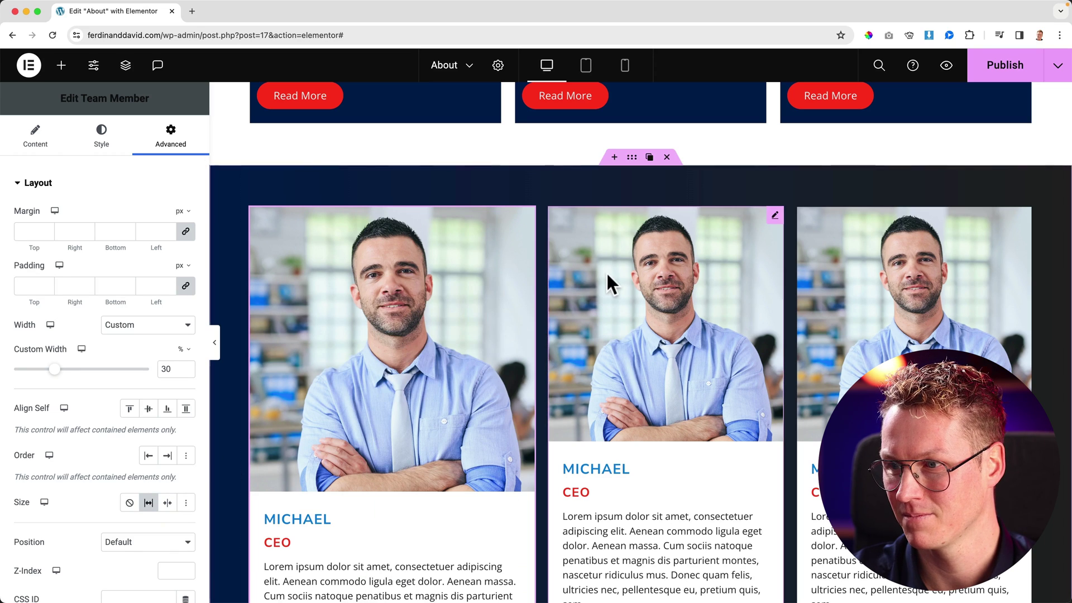
right_click(608, 271)
click(650, 398)
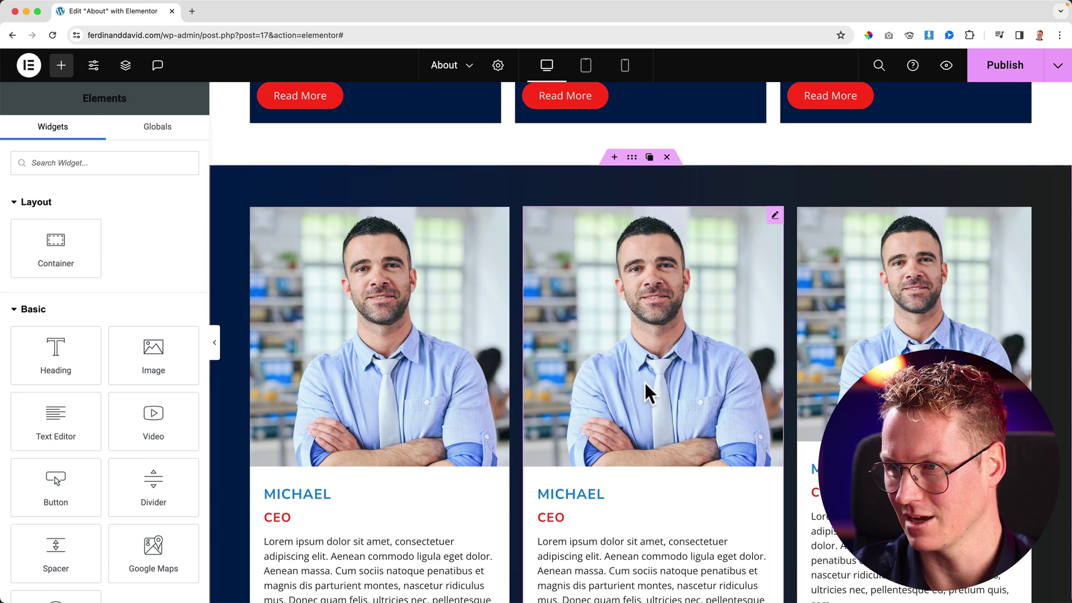
right_click(898, 275)
click(927, 397)
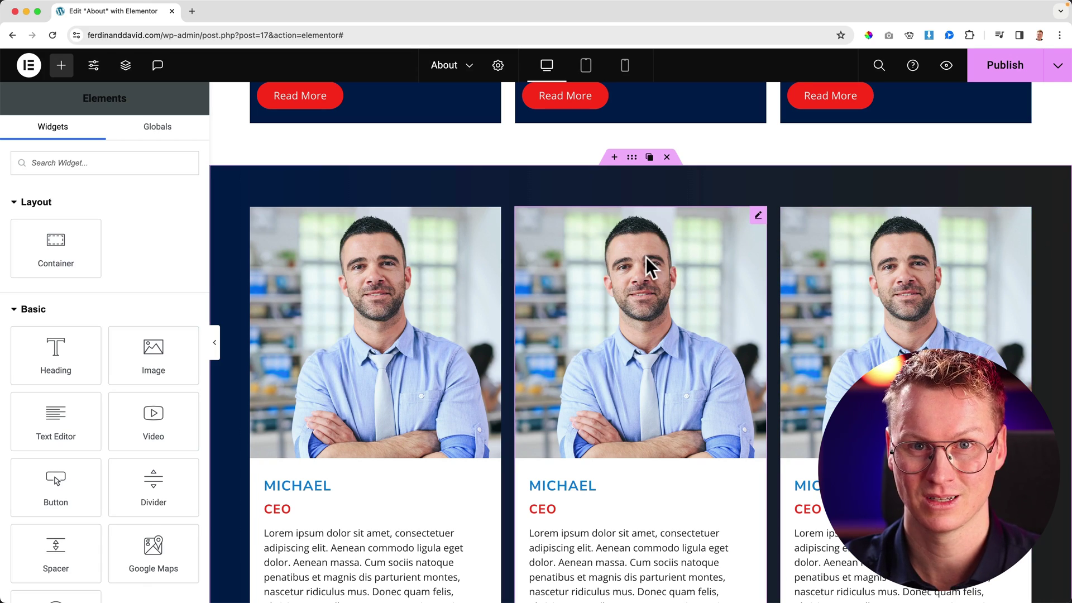
- Copy the first team member and paste its style onto the fourth team member below the first row
scroll(646, 258, down, 15)
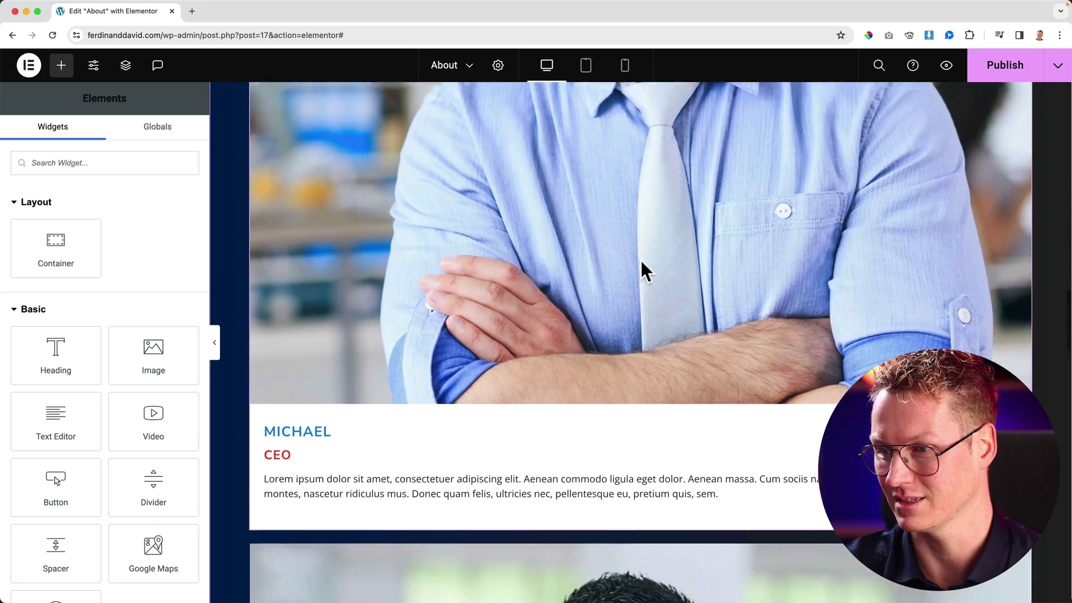
scroll(640, 258, down, 20)
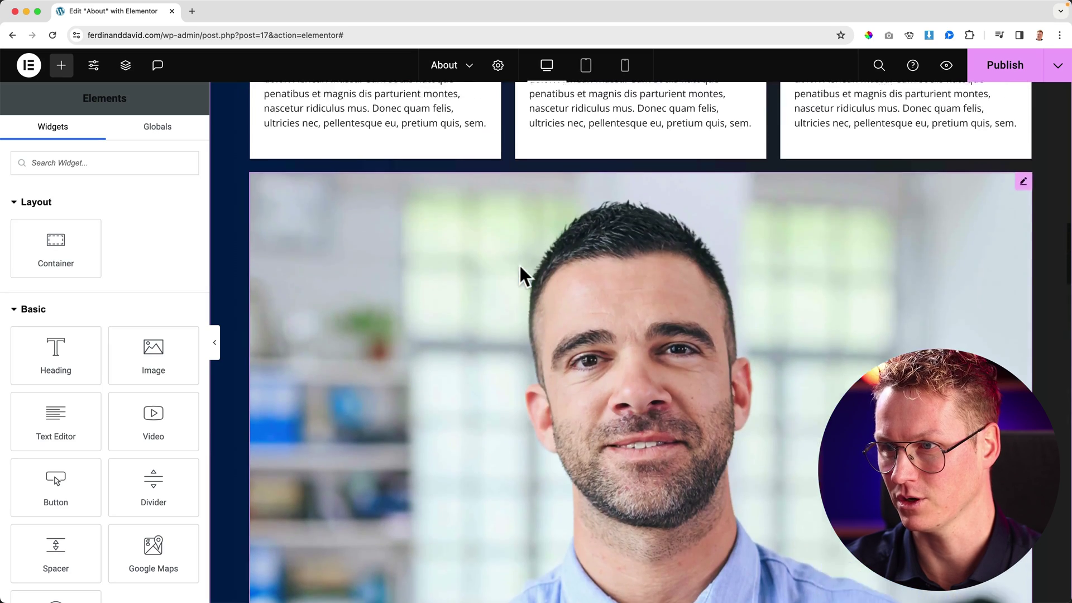
scroll(413, 234, up, 5)
right_click(305, 207)
click(335, 272)
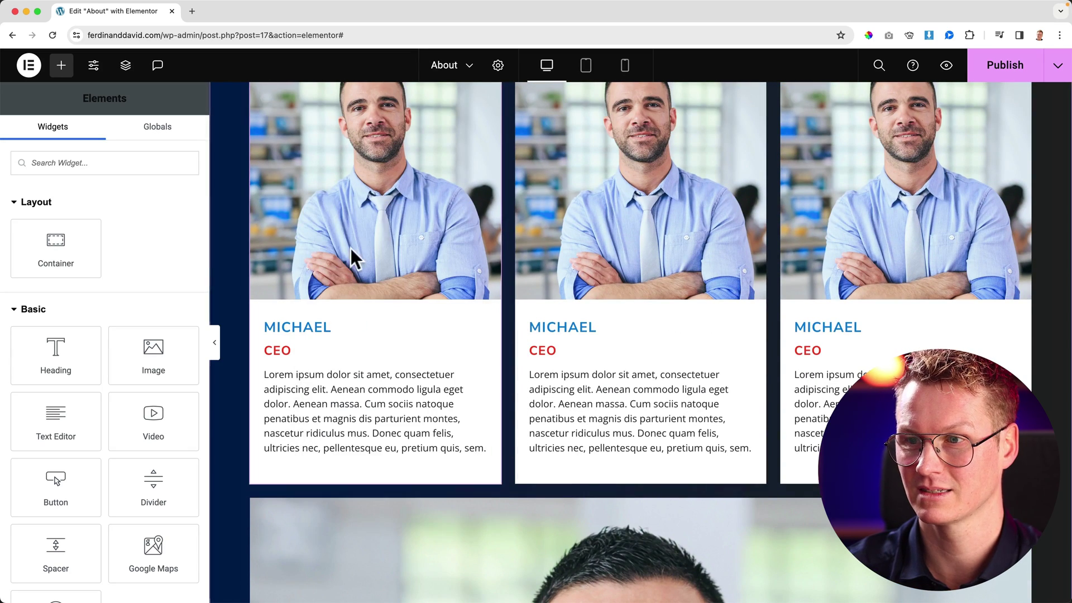
click(351, 245)
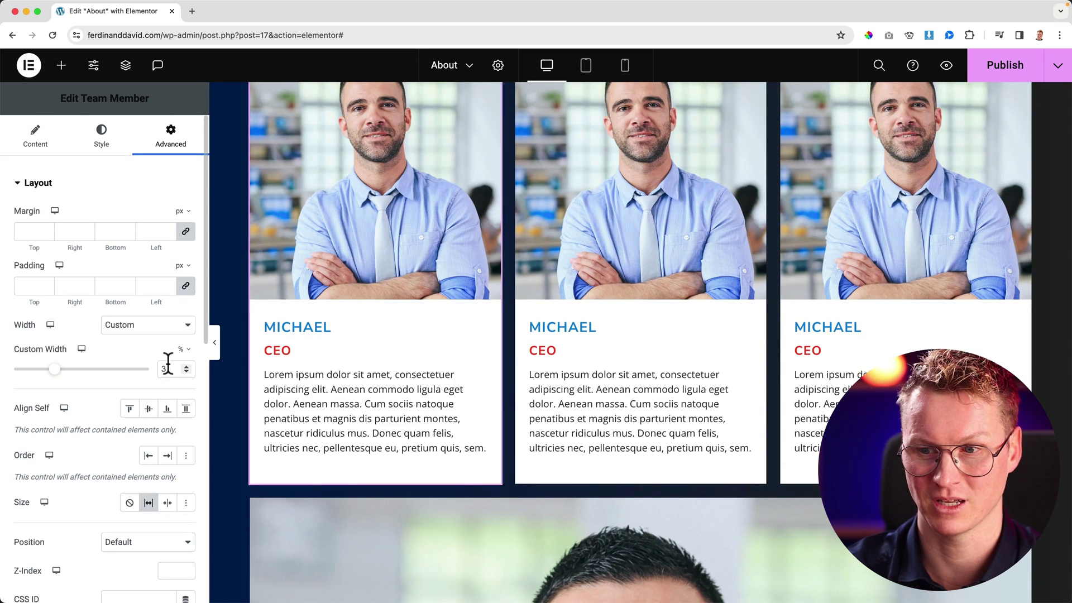
scroll(462, 332, down, 8)
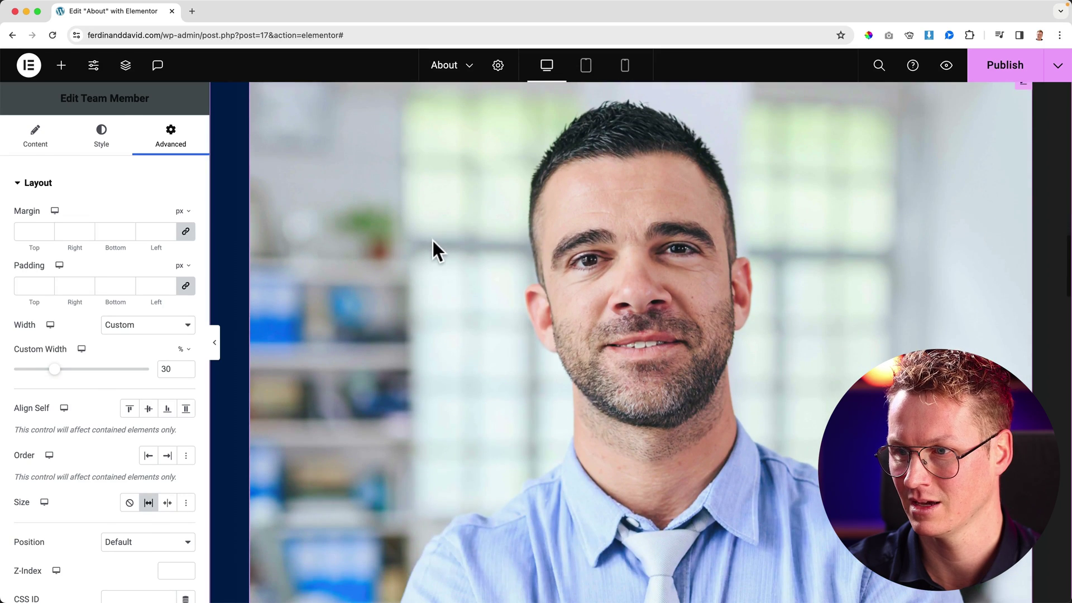
right_click(425, 248)
click(468, 363)
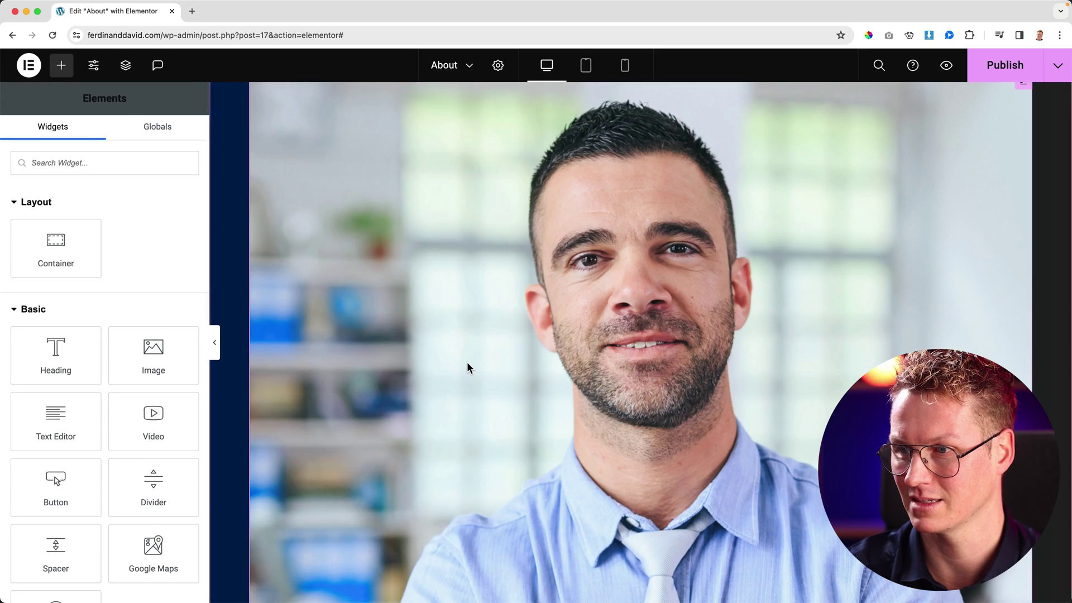
scroll(481, 307, up, 6)
scroll(484, 301, down, 6)
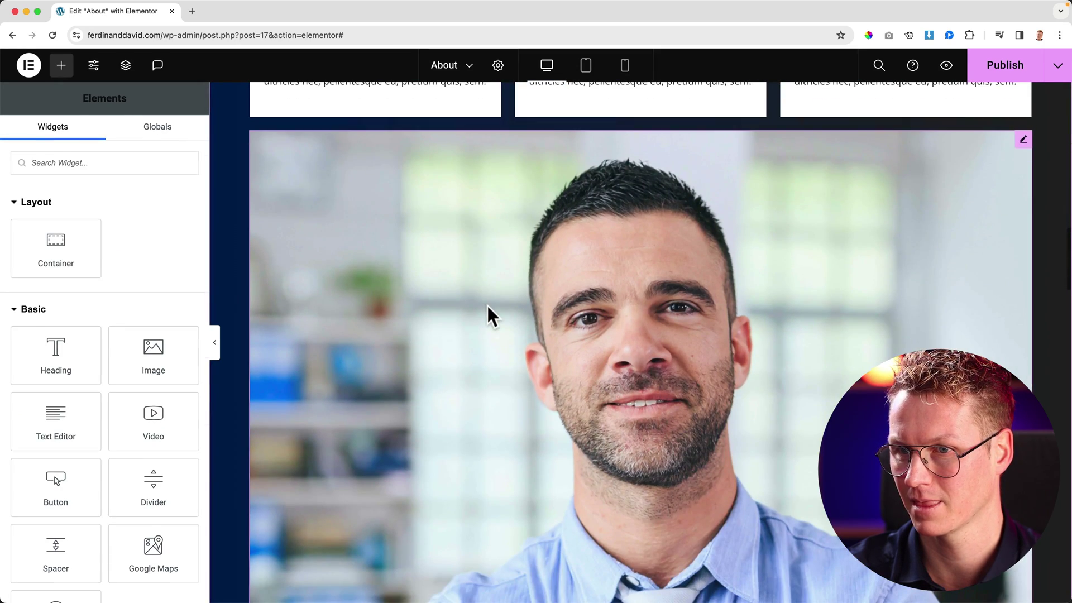
click(486, 304)
click(173, 141)
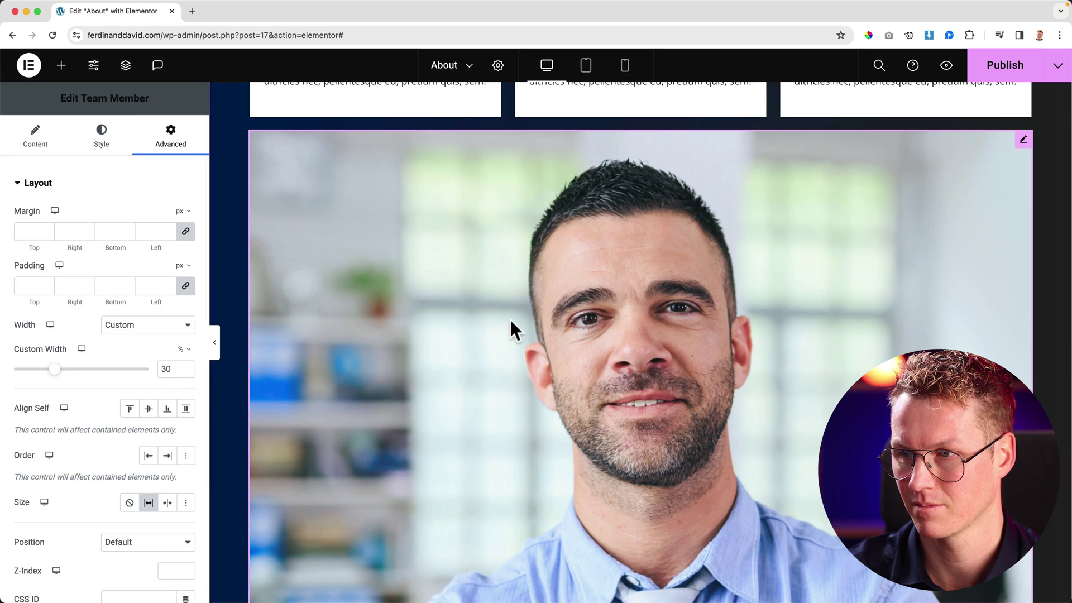
- Paste the copied style onto the fifth and sixth team members as well
scroll(510, 317, down, 10)
scroll(484, 311, down, 7)
right_click(478, 304)
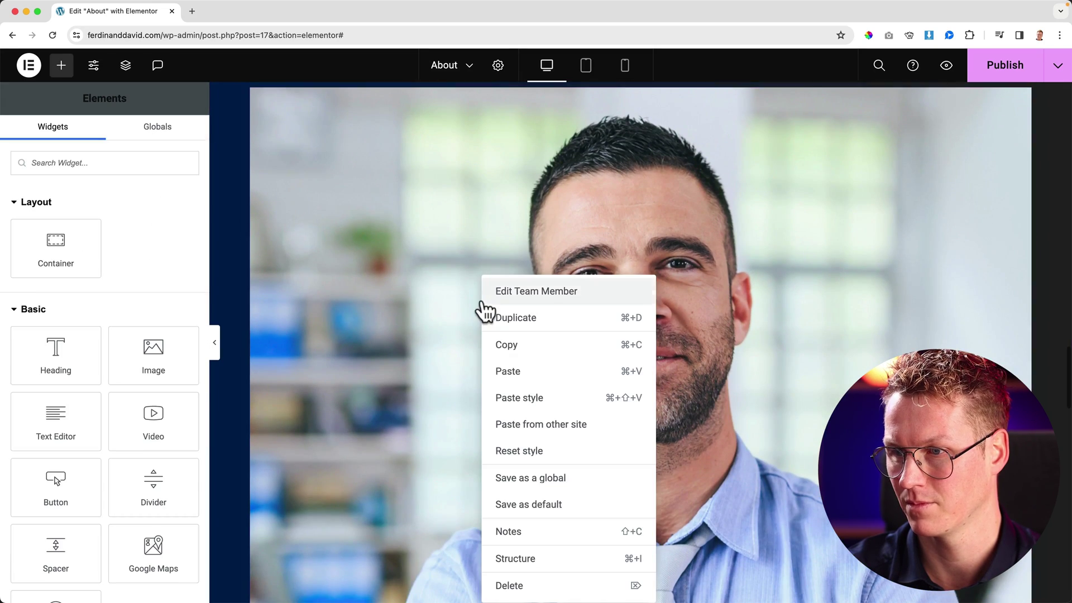
click(521, 394)
scroll(520, 391, down, 8)
scroll(496, 334, up, 5)
right_click(476, 266)
click(513, 390)
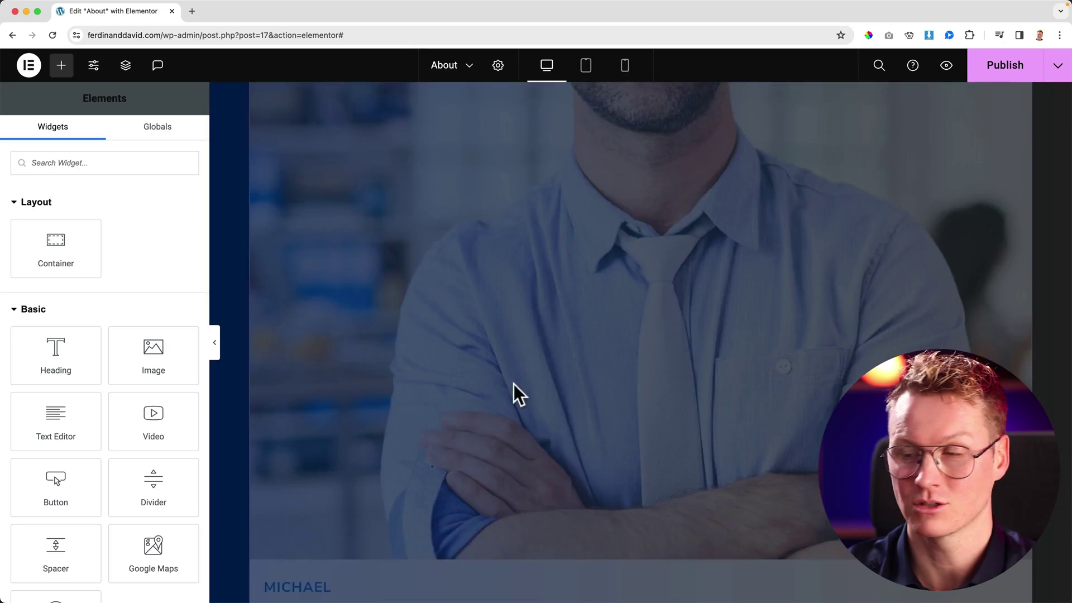
- Set the first team member's custom width to 25% and copy the card
scroll(558, 304, up, 5)
scroll(559, 291, up, 5)
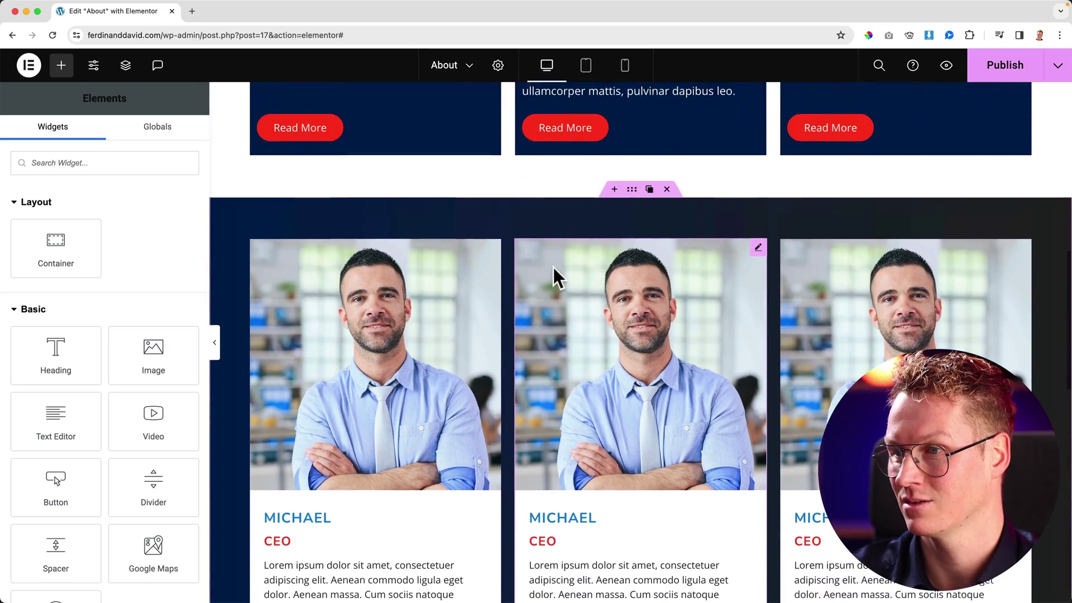
scroll(549, 273, down, 2)
scroll(551, 274, down, 2)
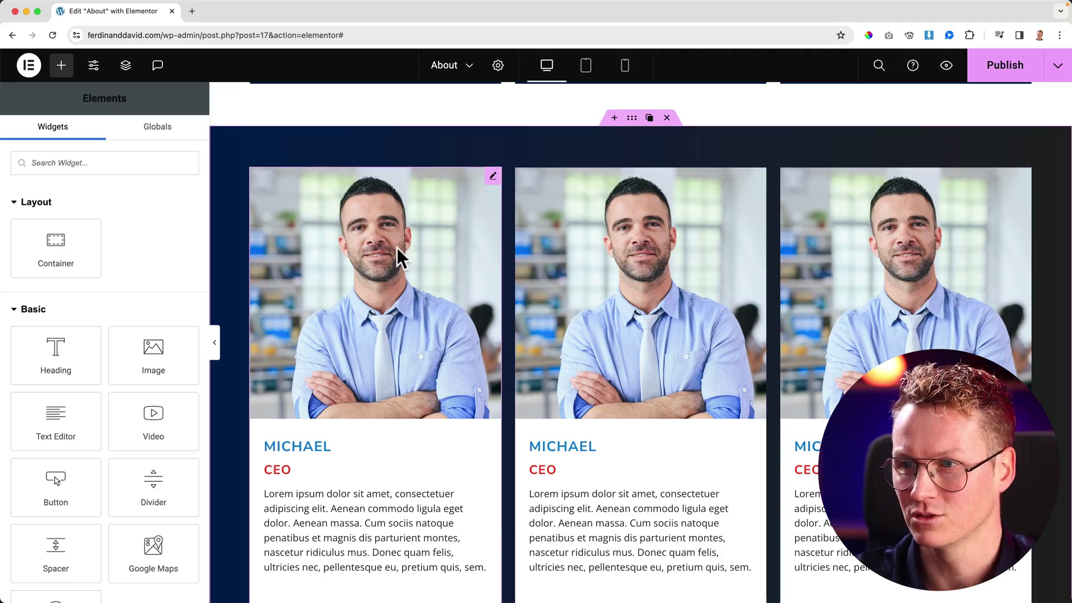
click(397, 247)
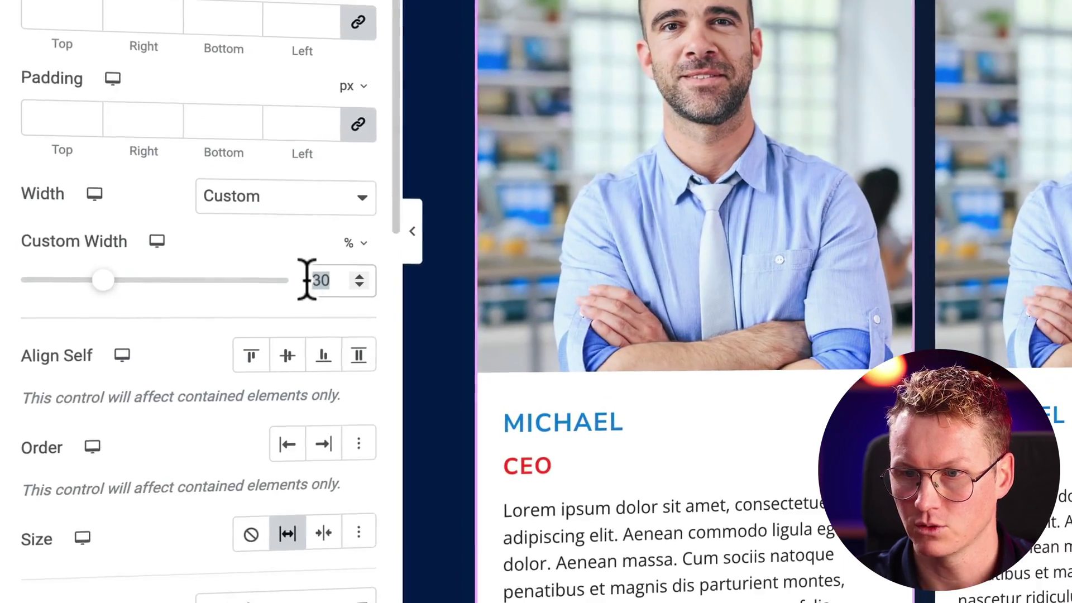
text(25)
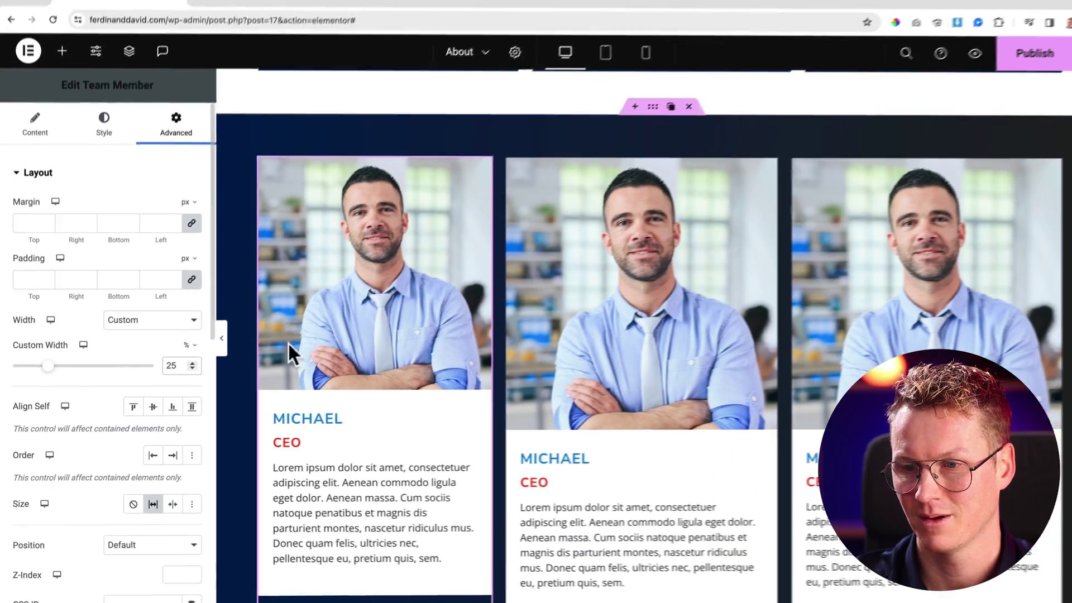
right_click(338, 265)
click(364, 347)
- Paste the 25% width style onto the second and third team members and the first card of the second row
right_click(632, 291)
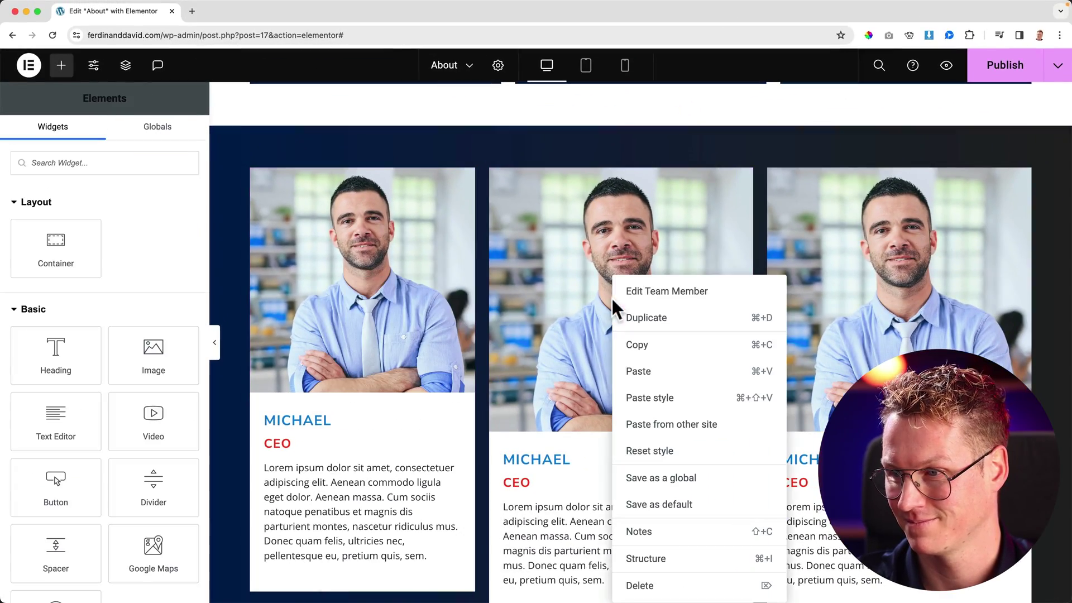
click(652, 398)
right_click(843, 290)
click(863, 392)
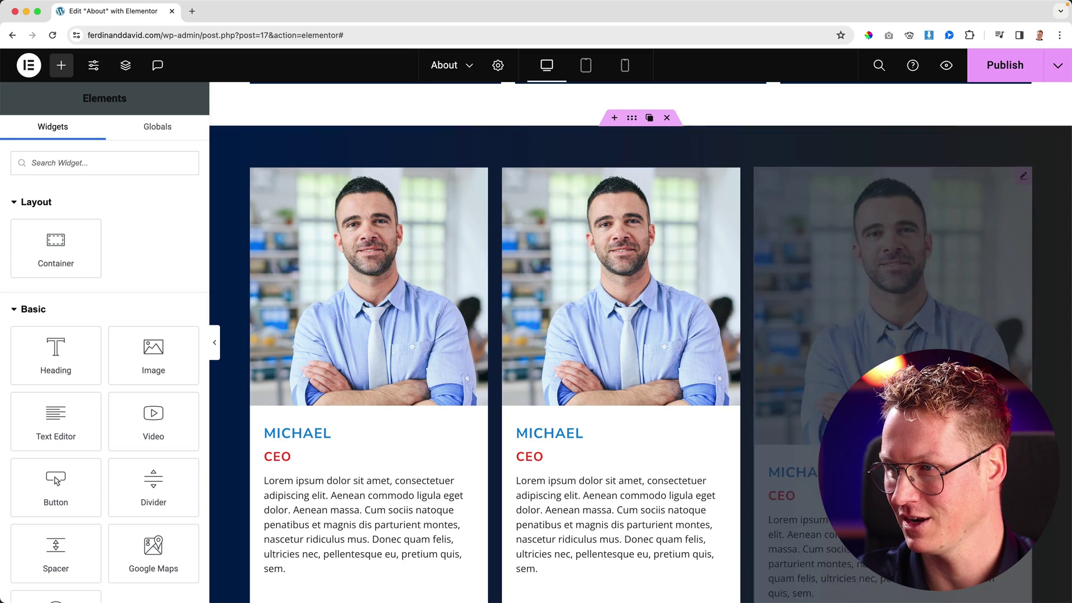
scroll(674, 313, down, 5)
right_click(409, 364)
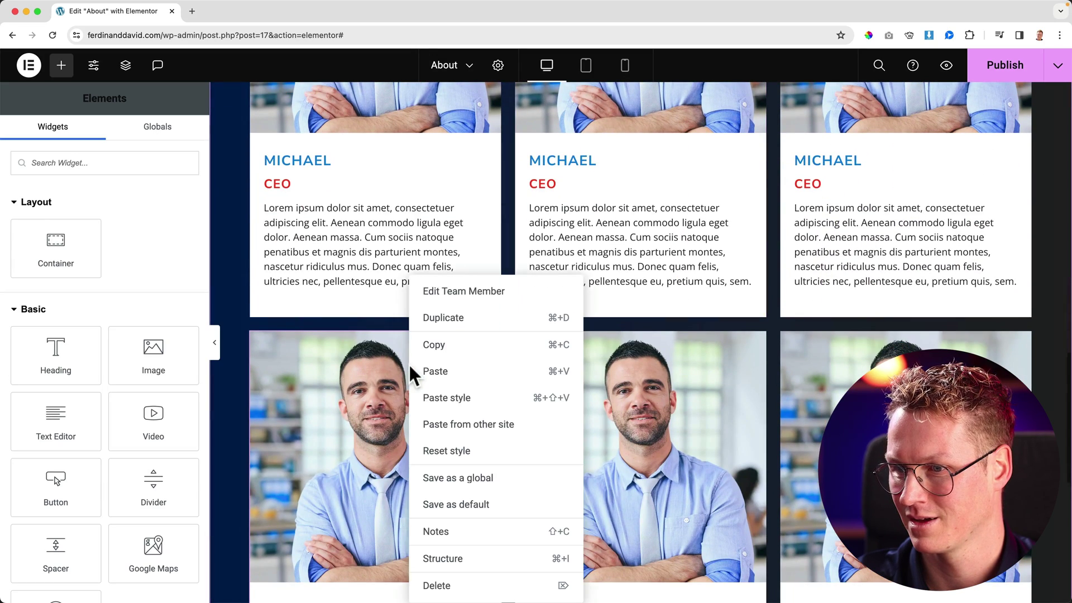
click(447, 397)
scroll(539, 340, up, 5)
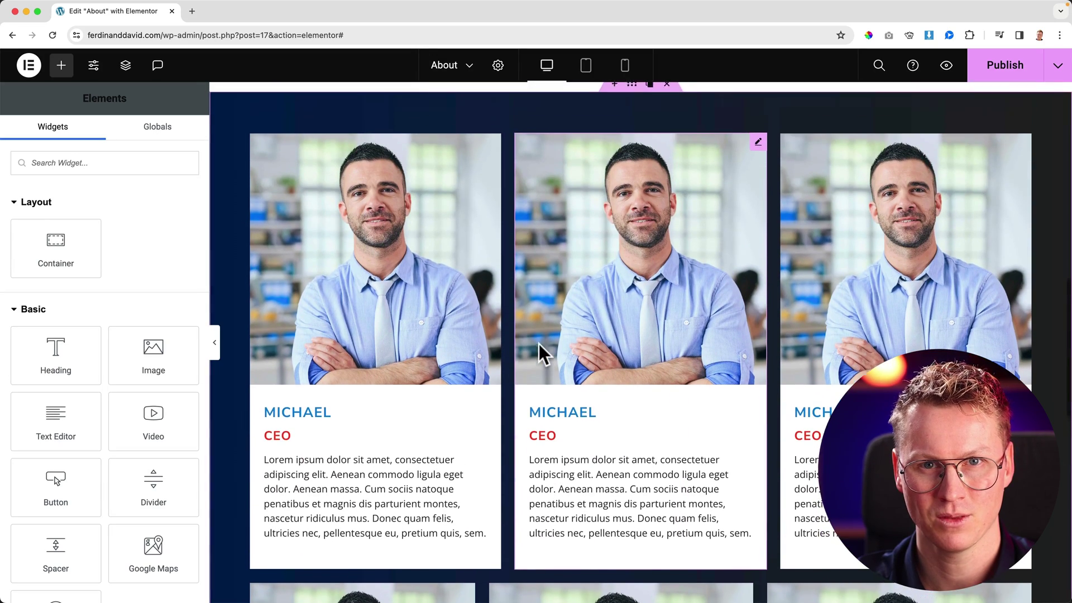
- Set the first team member's custom width to 22% and copy the card
scroll(538, 344, down, 2)
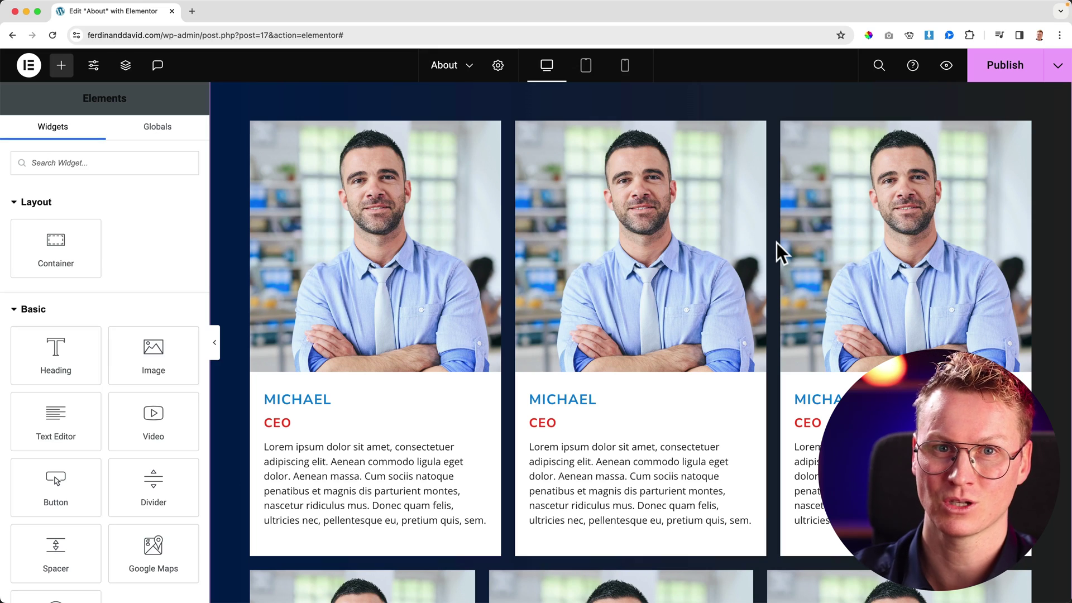
scroll(375, 354, down, 5)
scroll(383, 387, up, 4)
click(375, 258)
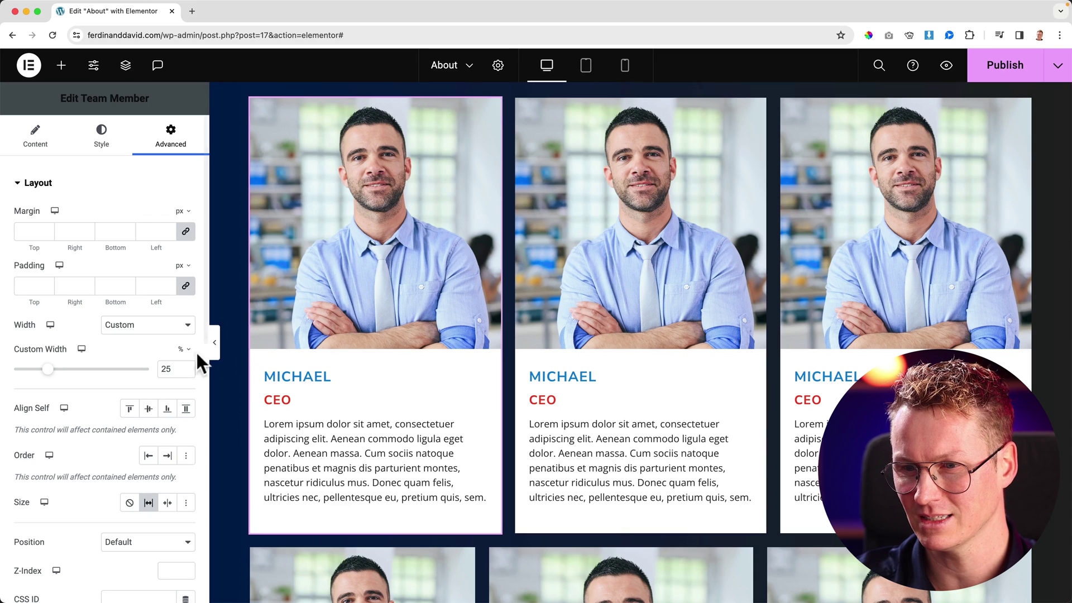
double_click(162, 366)
text(22)
right_click(385, 221)
key(Escape)
- Paste the 22% width style onto the second, third and fourth team members
right_click(567, 267)
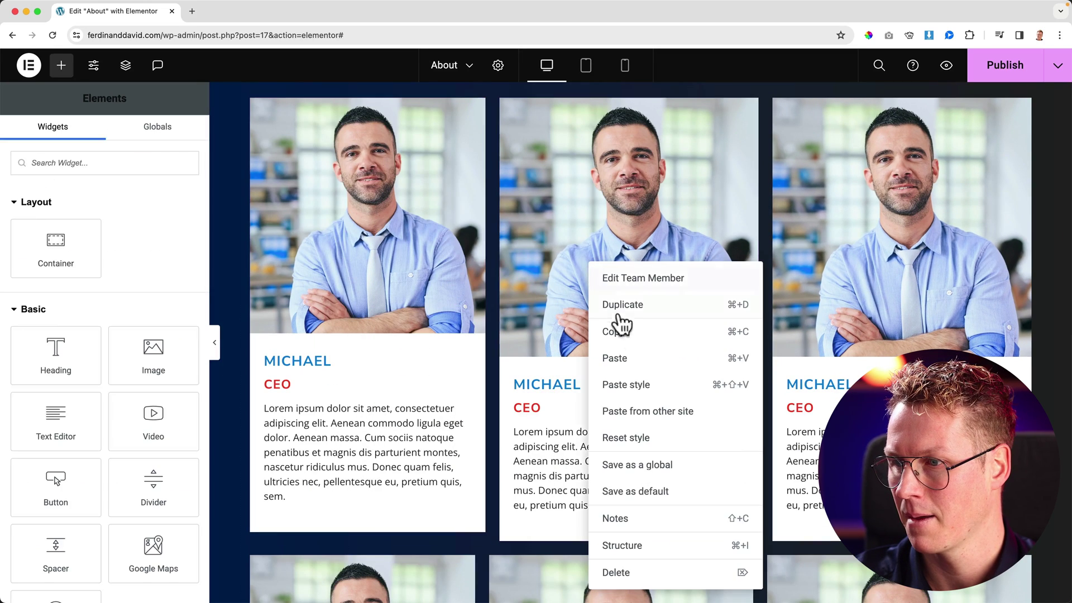
click(636, 381)
right_click(796, 249)
click(834, 370)
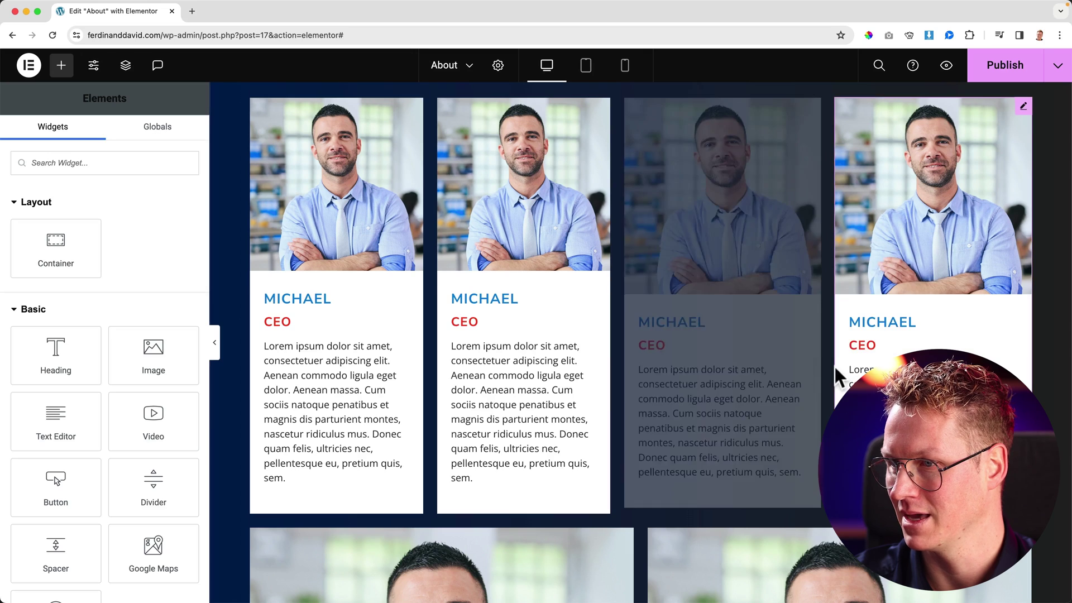
right_click(890, 229)
click(915, 352)
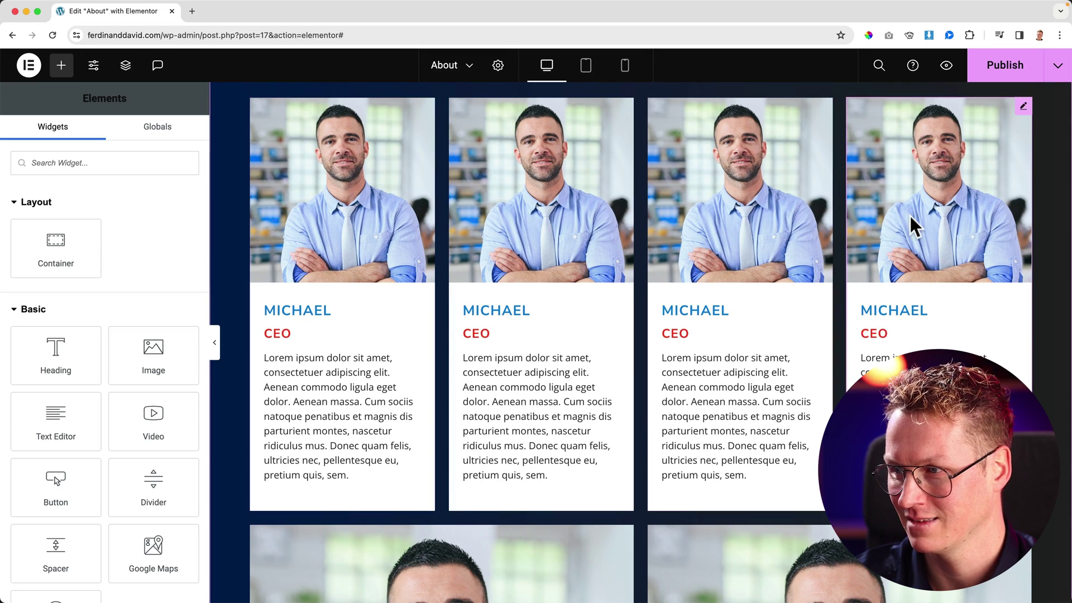
scroll(910, 216, down, 5)
scroll(502, 290, down, 3)
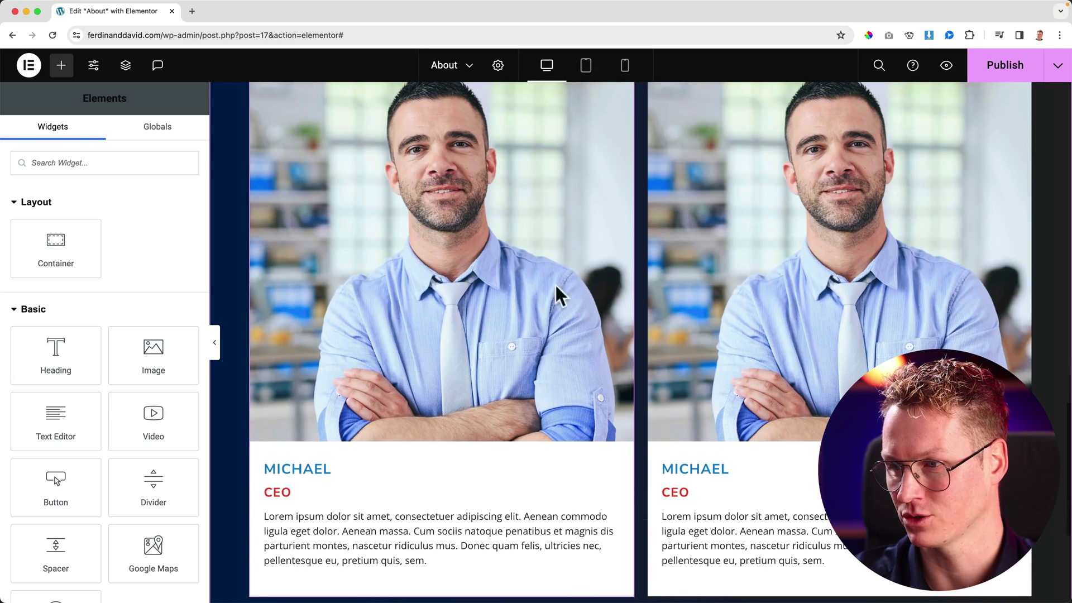
scroll(784, 279, up, 3)
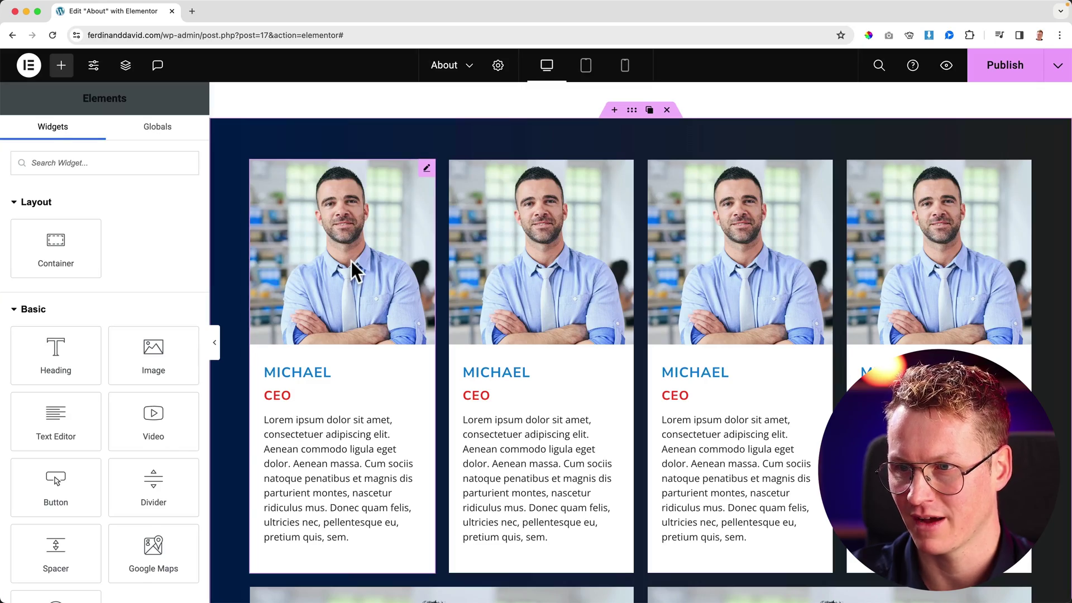
- Set the first team member's custom width to 18% and copy the card
click(351, 260)
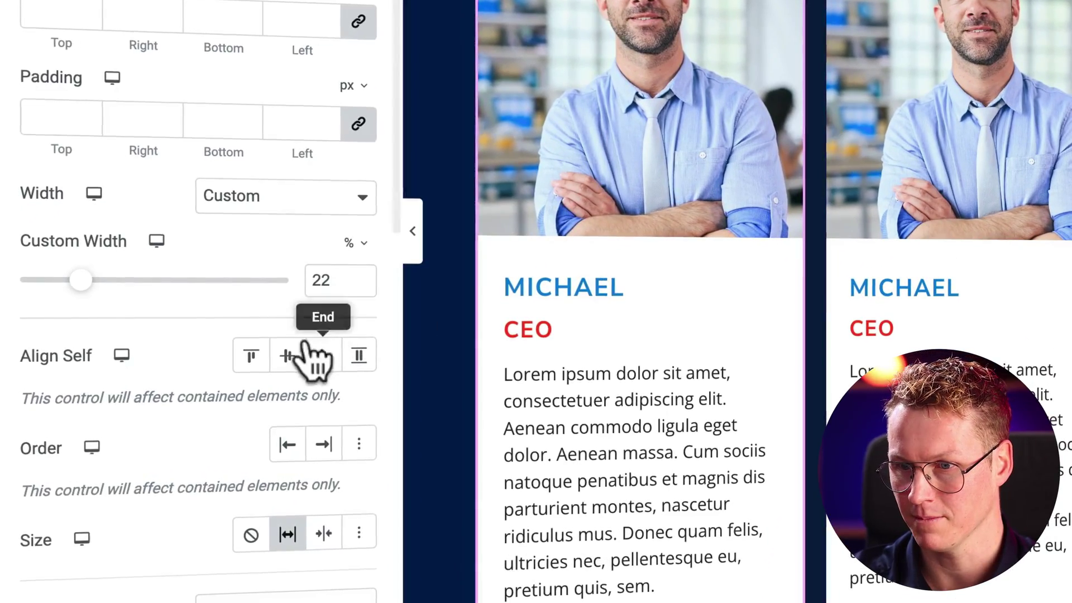
drag(342, 282, 306, 282)
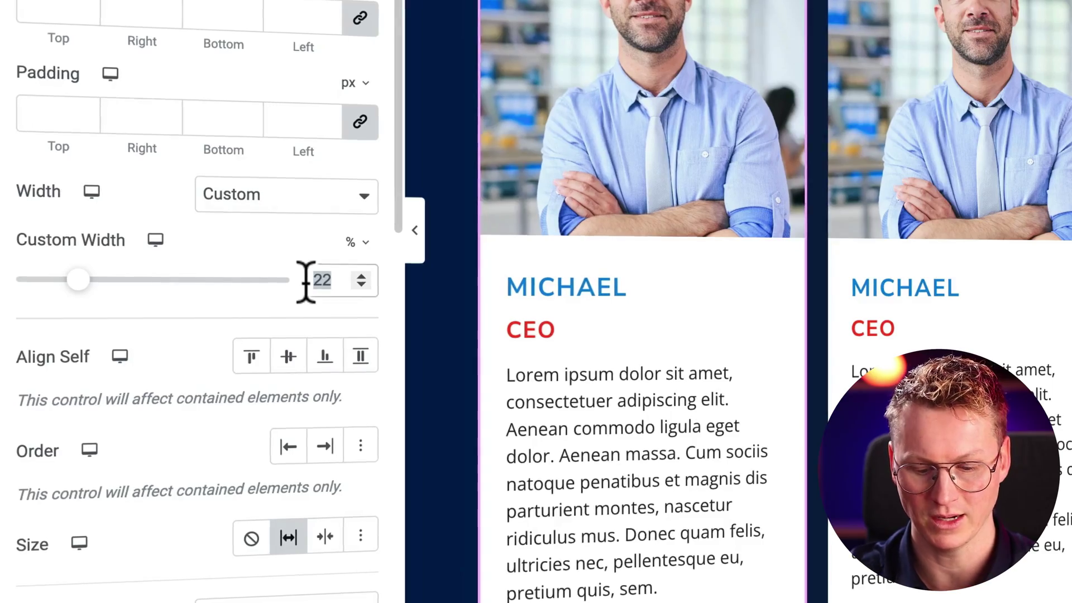
text(20)
key(Down)
key(Down)
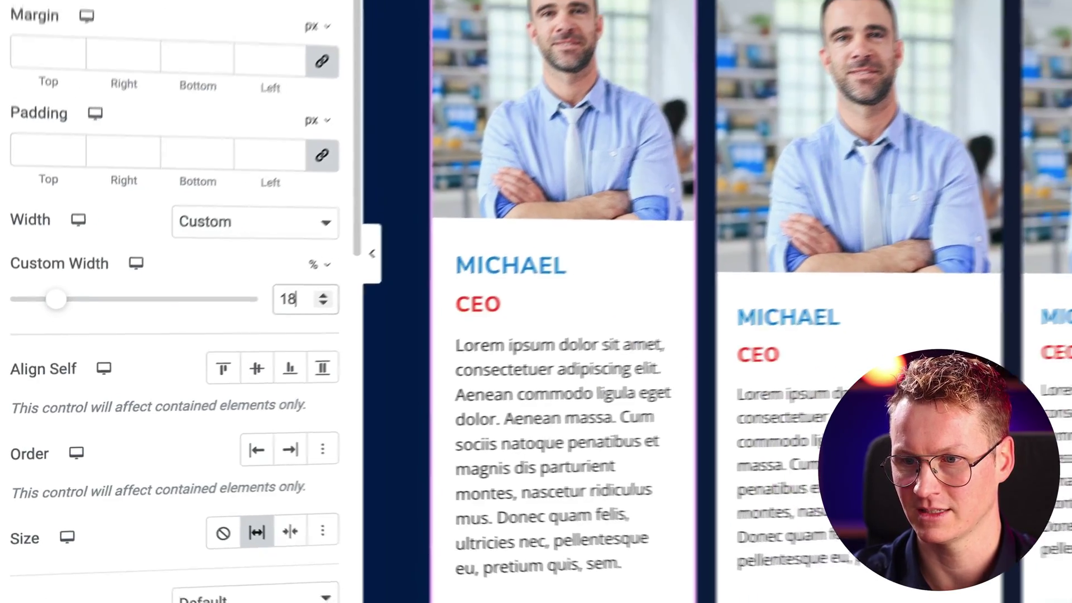
right_click(631, 84)
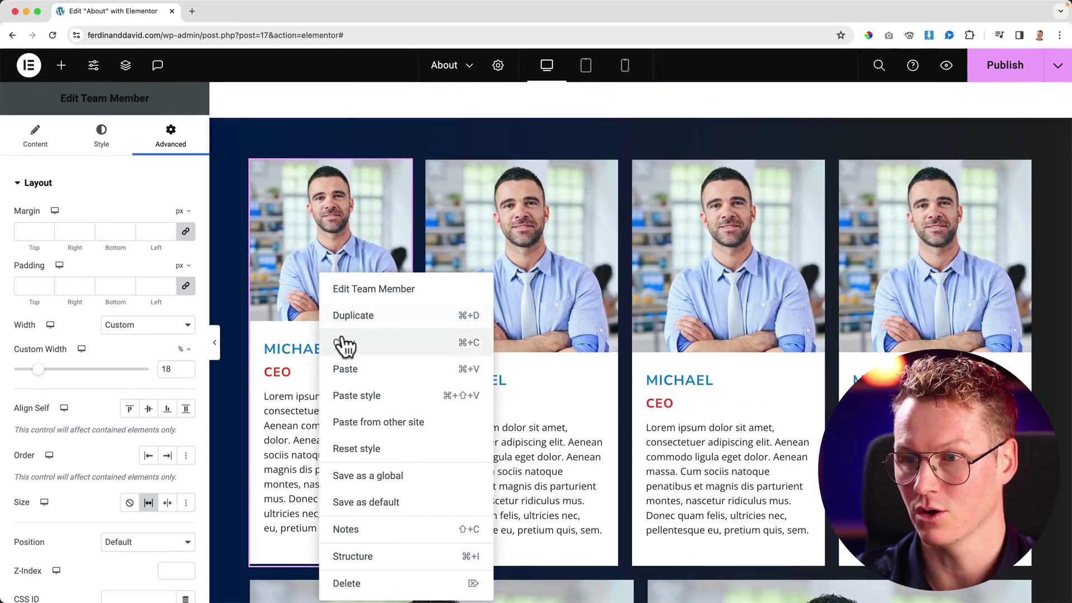
click(345, 345)
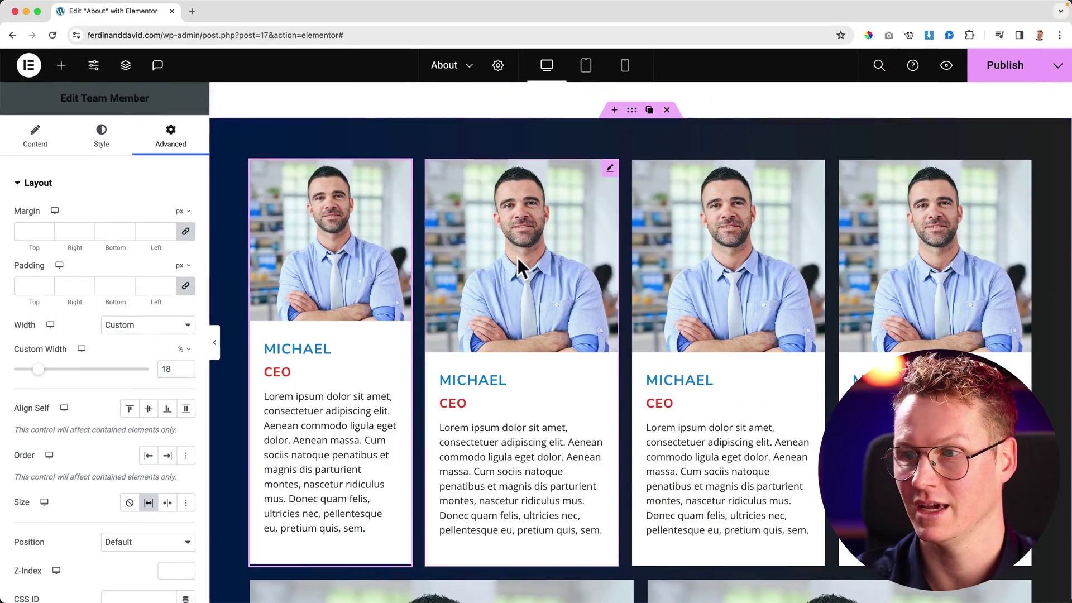
- Paste the 18% width style onto the second, third, fourth and fifth team members
right_click(520, 258)
click(556, 388)
right_click(690, 292)
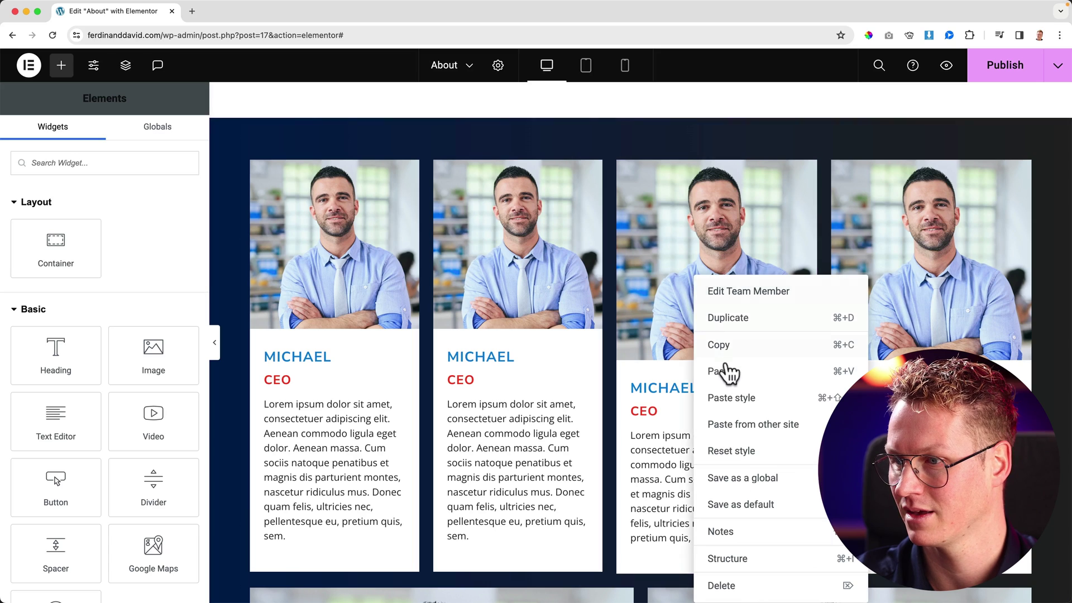
click(730, 397)
right_click(854, 284)
click(893, 398)
scroll(424, 424, down, 4)
right_click(400, 282)
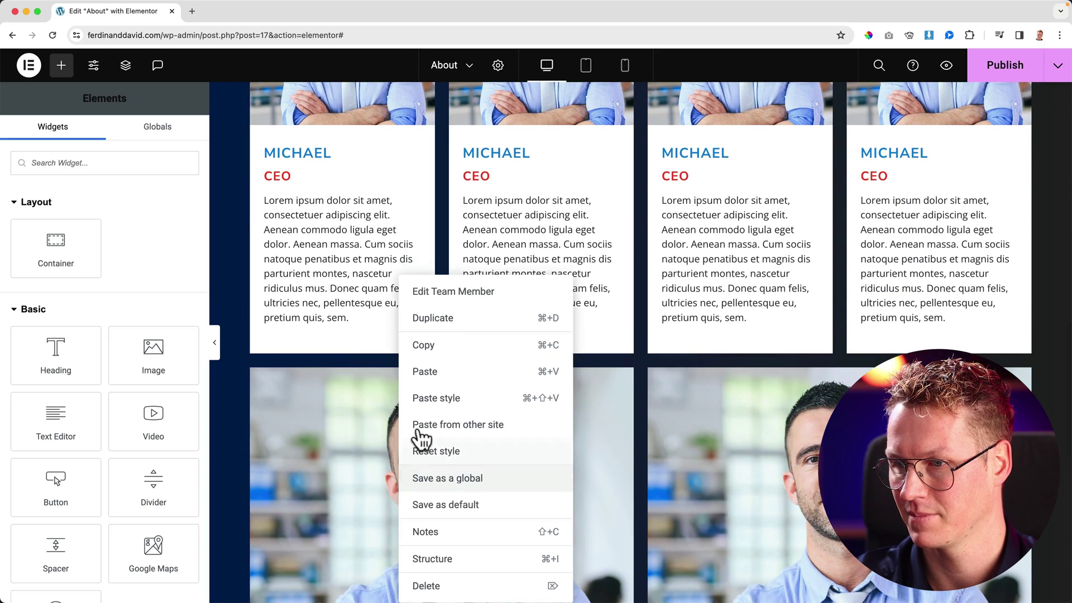
click(438, 398)
scroll(475, 392, up, 4)
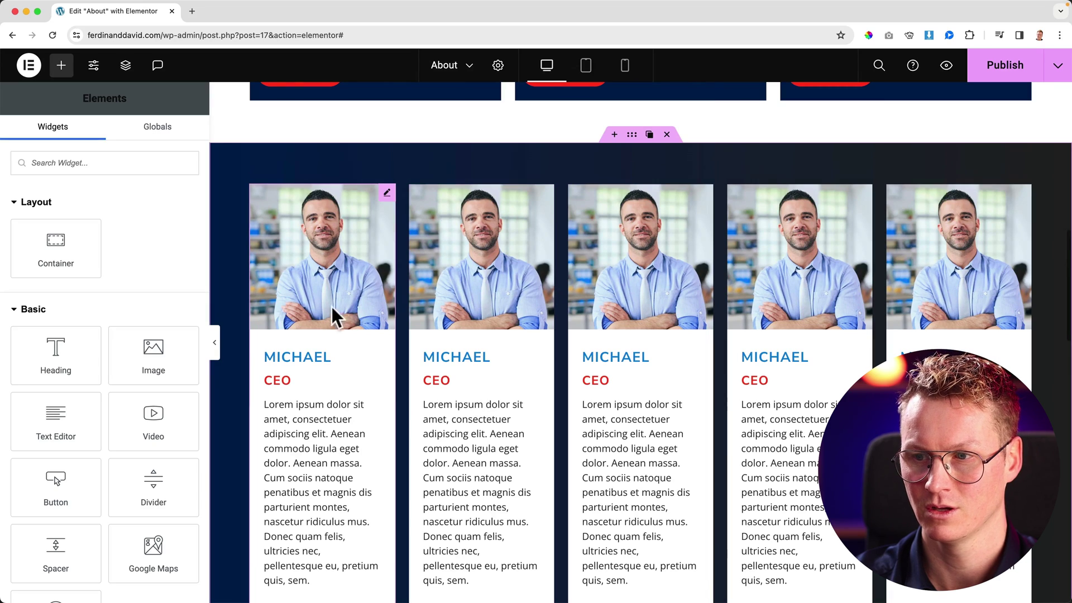
- Set the first team member's custom width to 30% and paste its style onto the second and third team members
click(333, 278)
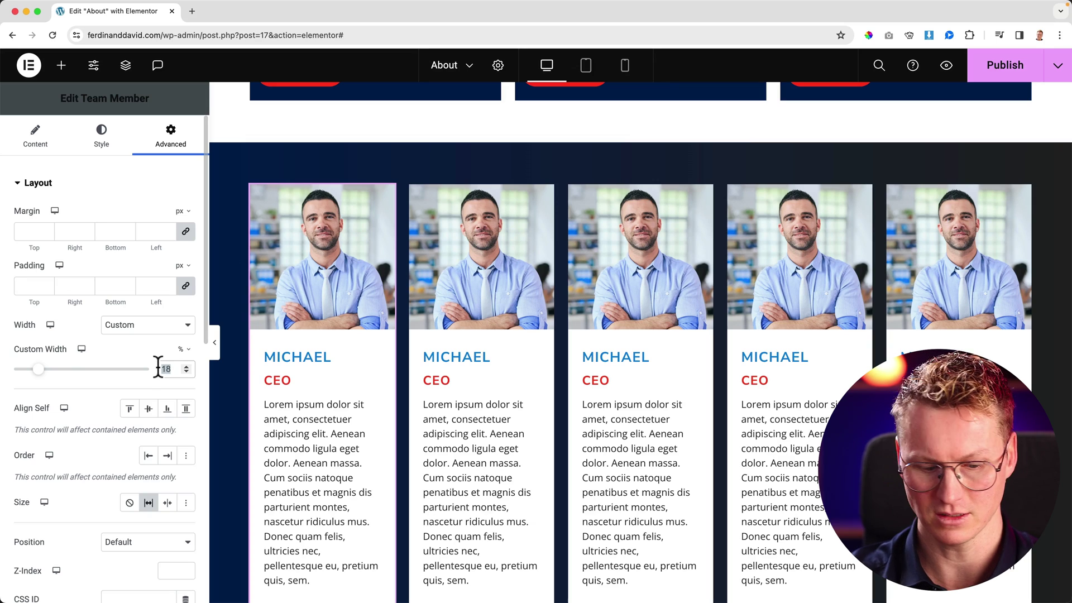
text(30)
right_click(391, 246)
click(458, 310)
right_click(604, 269)
click(642, 391)
right_click(762, 260)
right_click(898, 244)
click(943, 364)
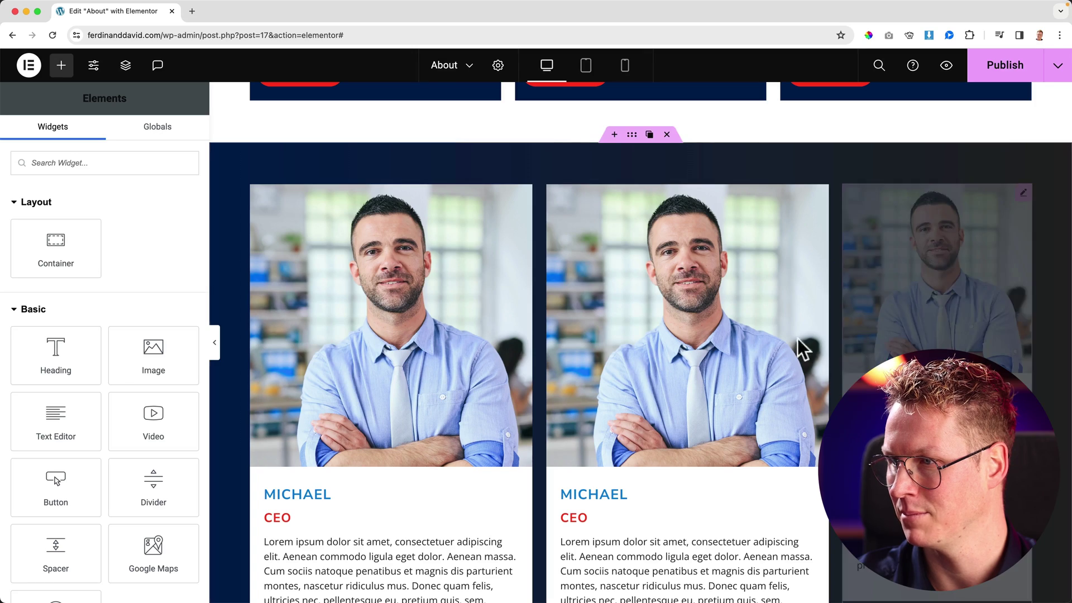
- Paste the 30% width style onto the first two team members of the second row
scroll(460, 334, down, 3)
right_click(366, 219)
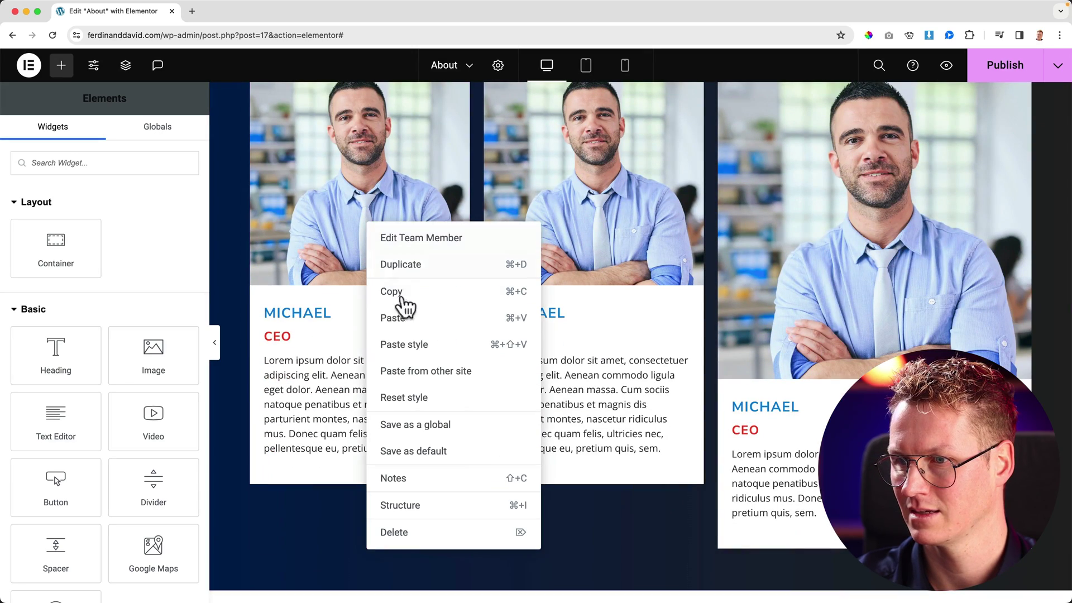
click(406, 344)
right_click(614, 215)
click(656, 341)
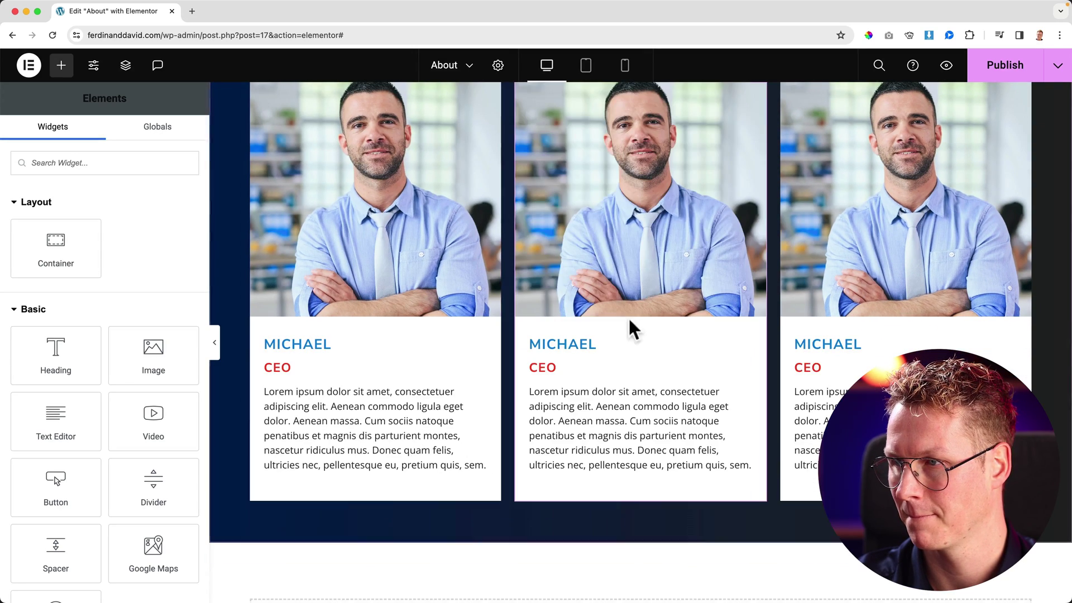
- In the tablet view, set the first team member's custom width to 45% and copy the card
scroll(549, 268, down, 4)
scroll(551, 266, down, 4)
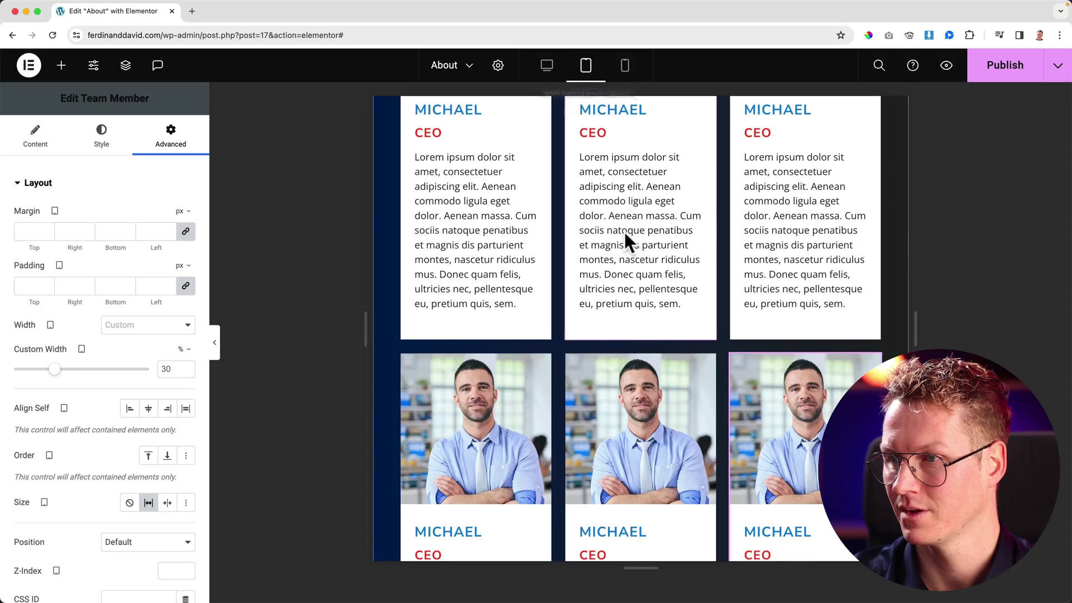
scroll(624, 230, down, 3)
scroll(620, 235, down, 2)
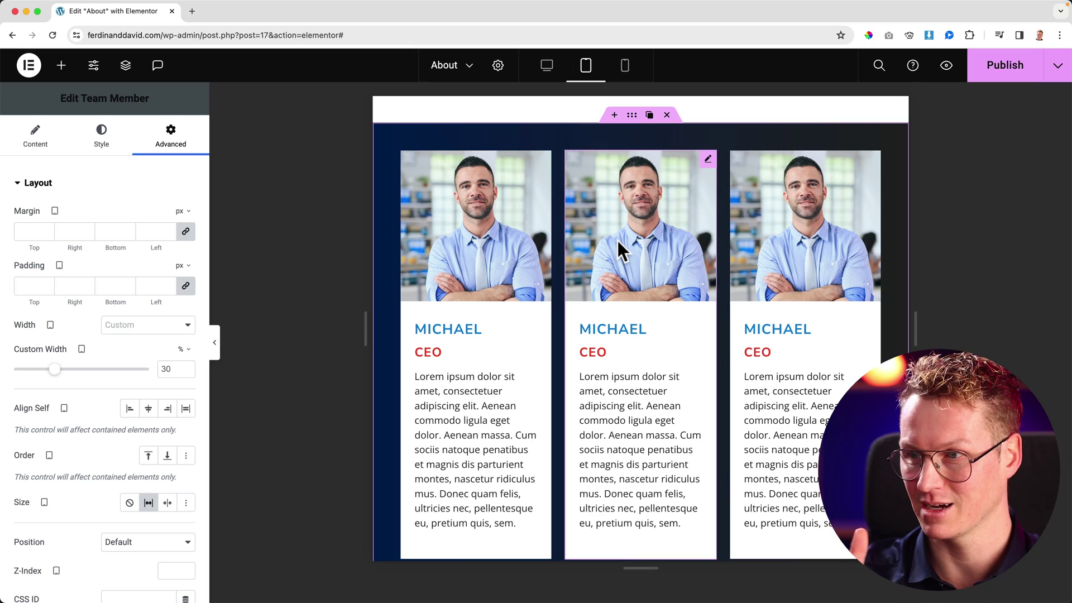
click(480, 224)
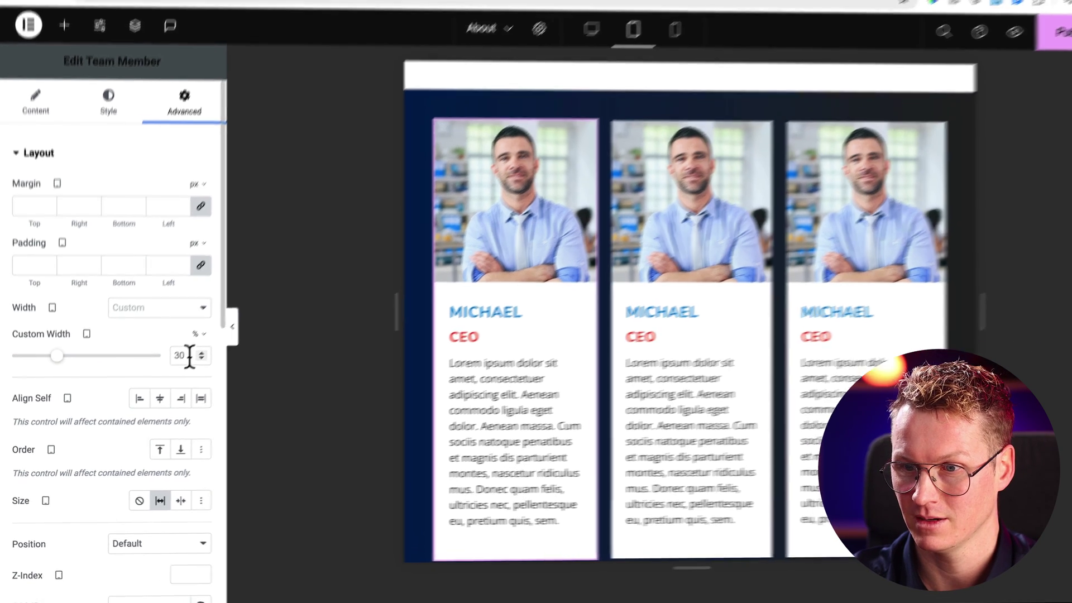
double_click(177, 358)
text(45)
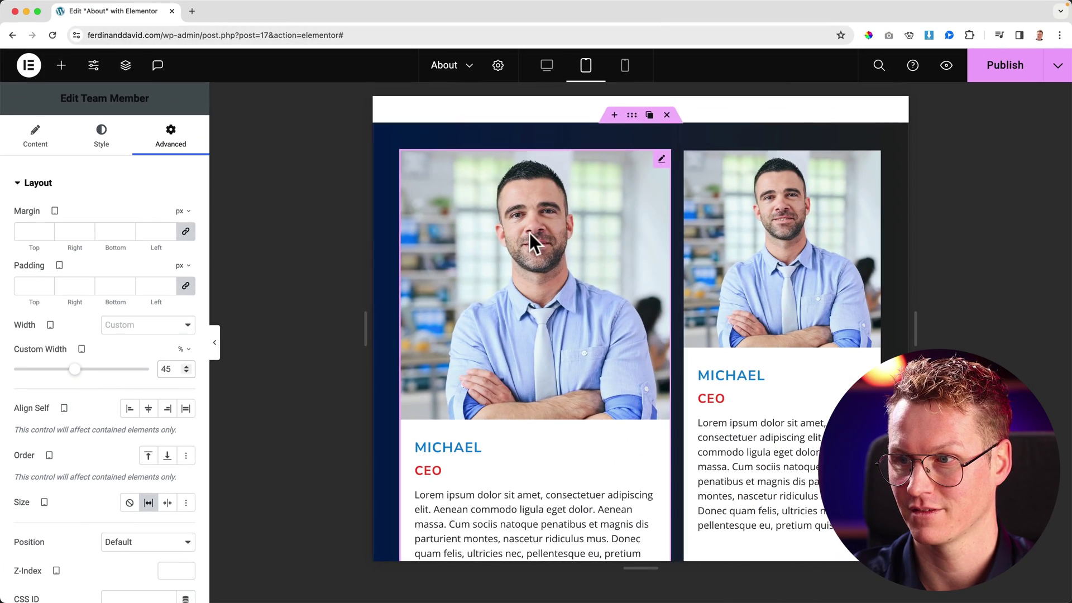
right_click(533, 233)
click(563, 304)
- Paste the 45% width style onto the second, third and fourth team members in the tablet view
right_click(758, 260)
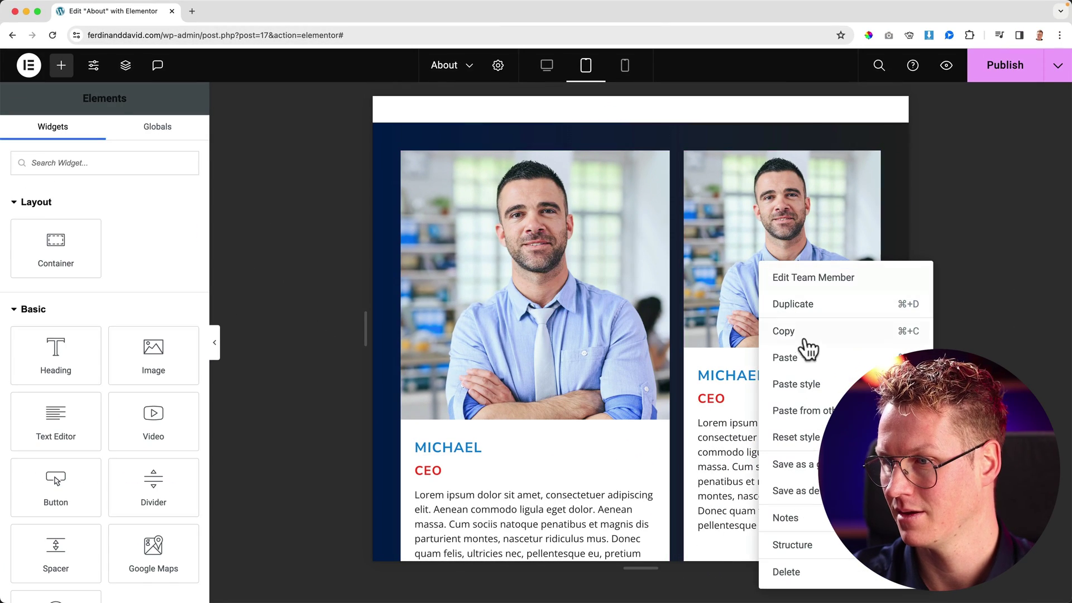
click(802, 379)
scroll(603, 290, down, 6)
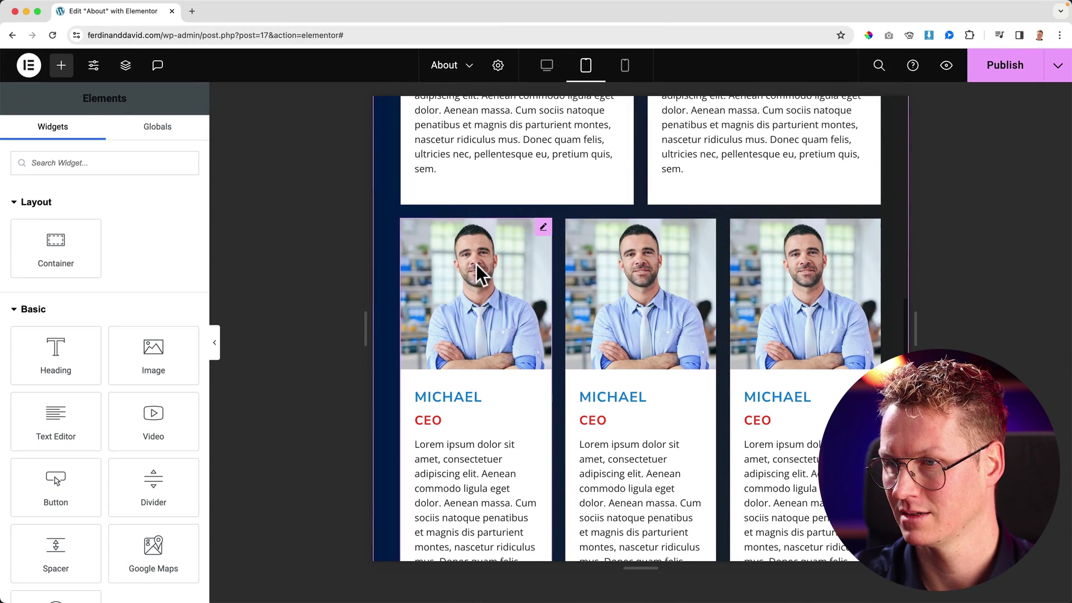
right_click(477, 265)
click(534, 387)
right_click(639, 275)
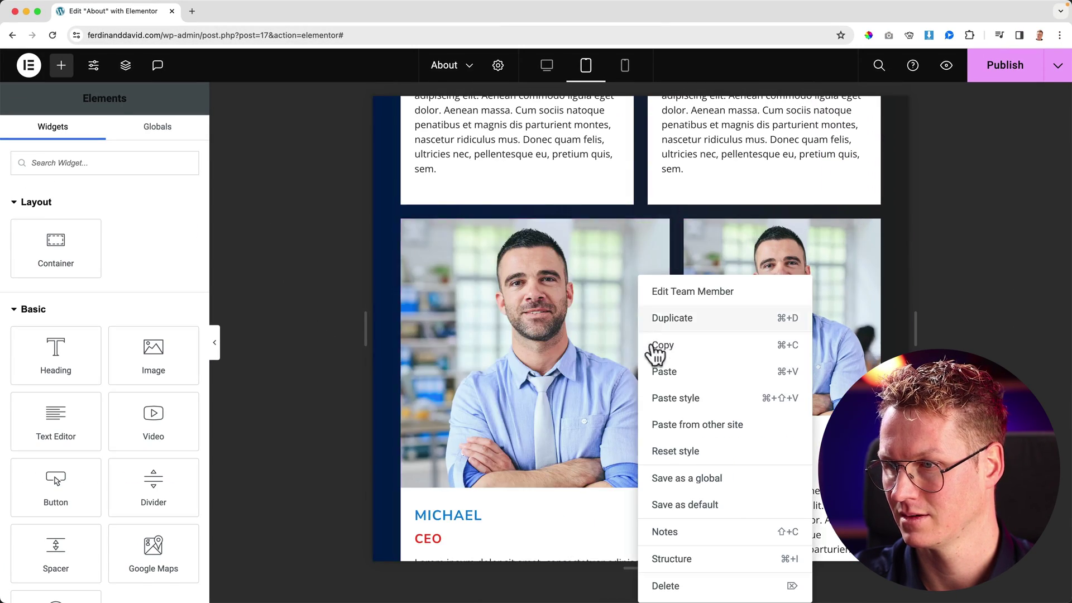
click(698, 399)
click(772, 330)
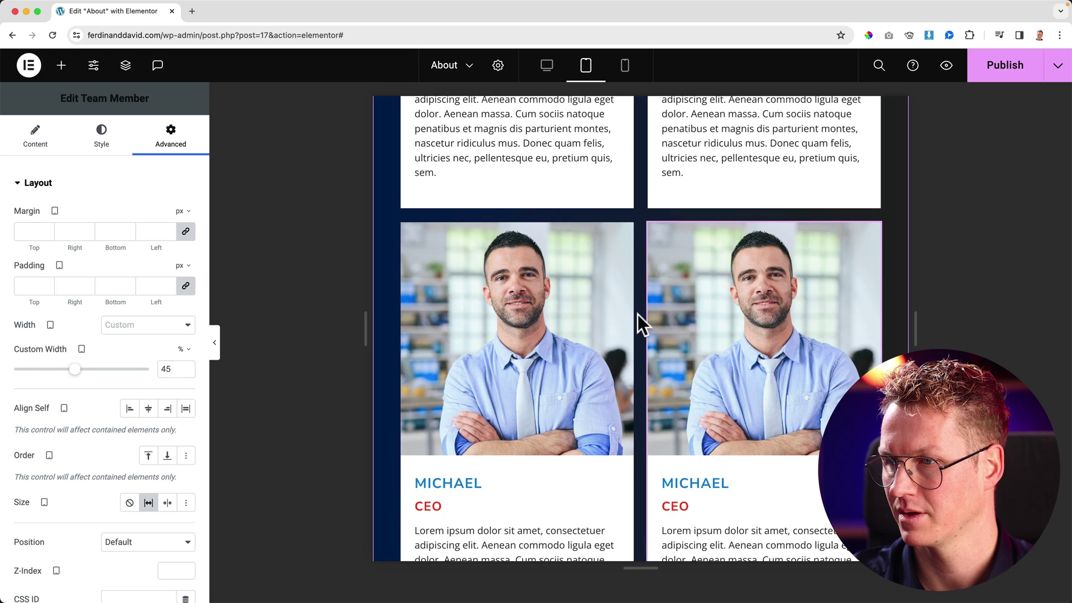
- In the mobile view, set the first team member's custom width to 100% and copy the card
scroll(638, 314, up, 5)
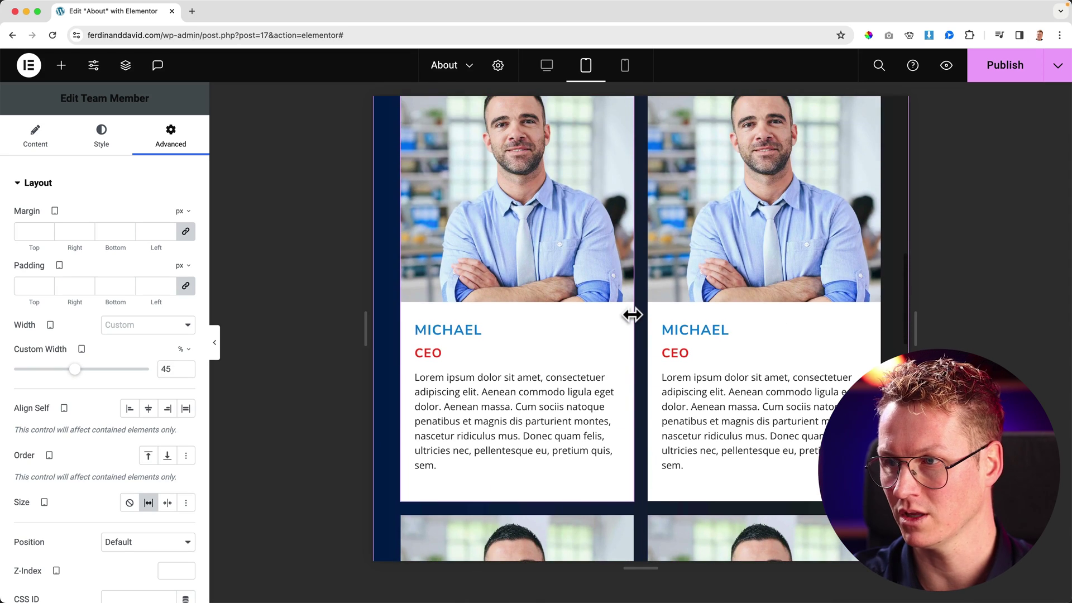
click(626, 72)
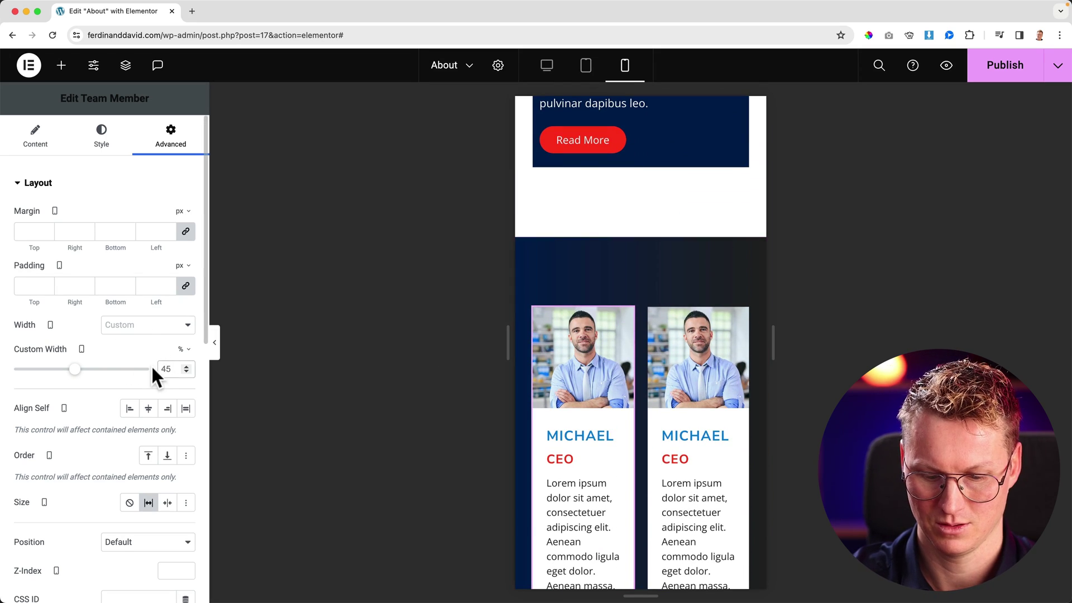
text(100)
right_click(586, 369)
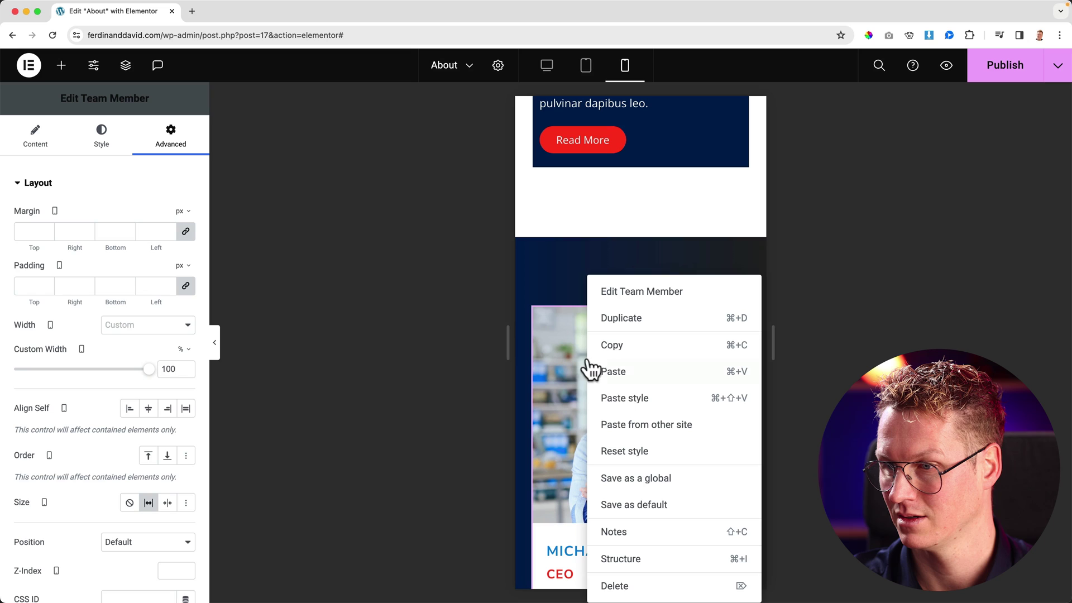
click(629, 351)
- Paste the 100% width style onto the next team members below the first card in the mobile view
scroll(628, 359, down, 8)
key(ctrl+v)
scroll(634, 321, down, 5)
scroll(634, 320, down, 5)
scroll(696, 255, up, 5)
click(696, 246)
key(ctrl+shift+v)
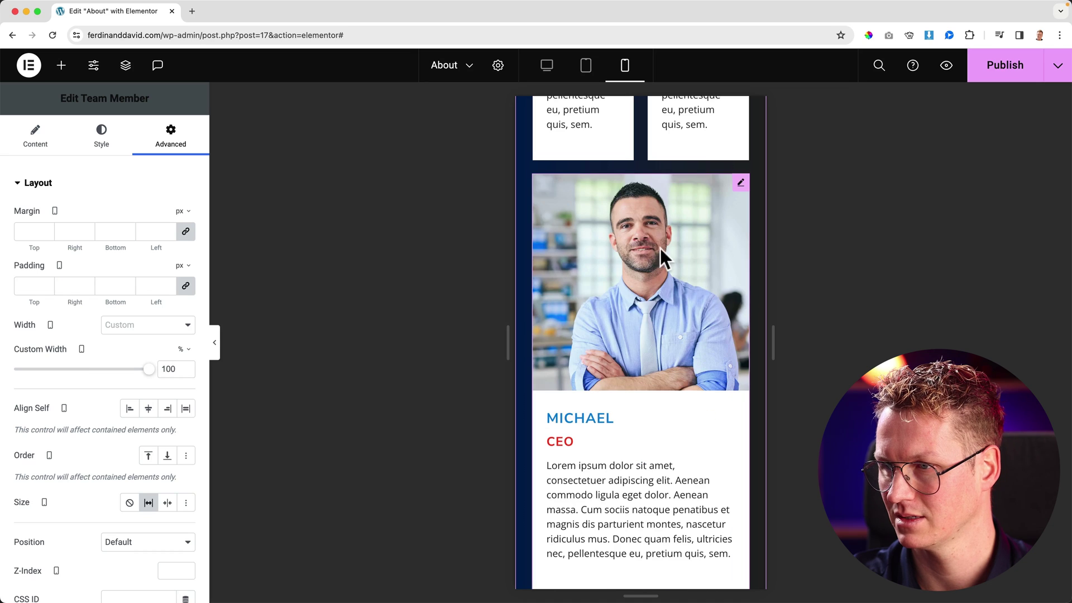
scroll(664, 250, up, 4)
scroll(590, 204, down, 10)
scroll(639, 236, up, 2)
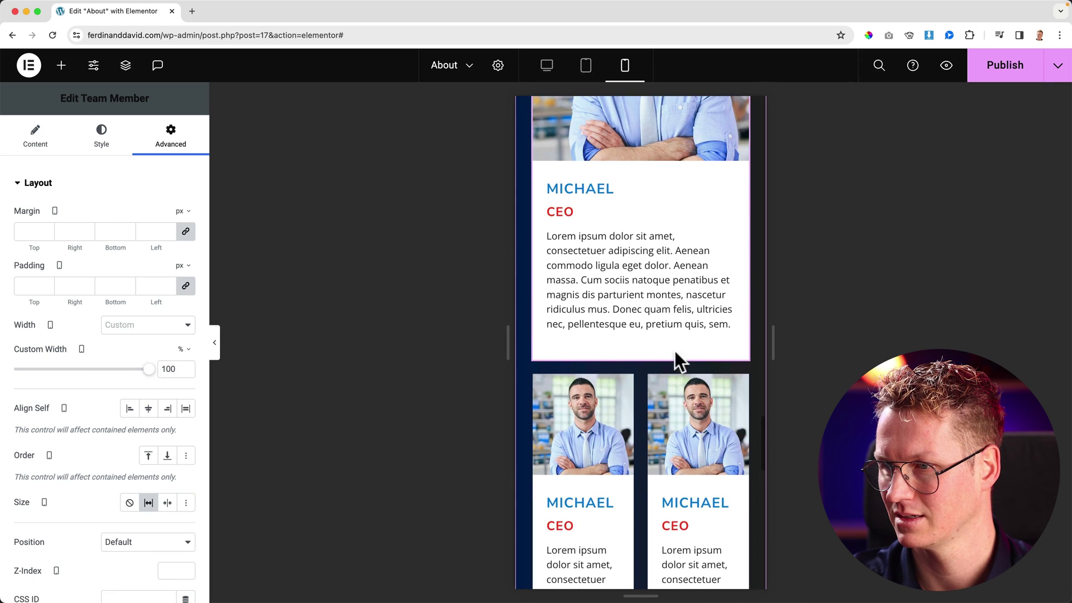
- Paste the 100% width style onto the remaining side-by-side team members at the end of the mobile section
click(696, 440)
scroll(581, 430, down, 2)
scroll(612, 381, down, 4)
key(ctrl+shift+v)
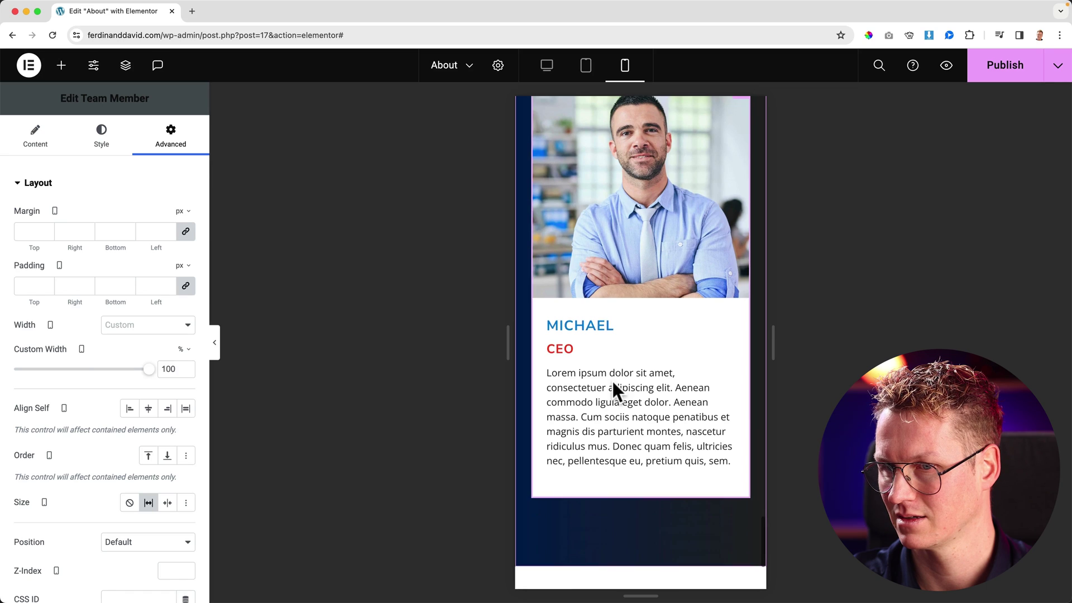
scroll(612, 381, down, 10)
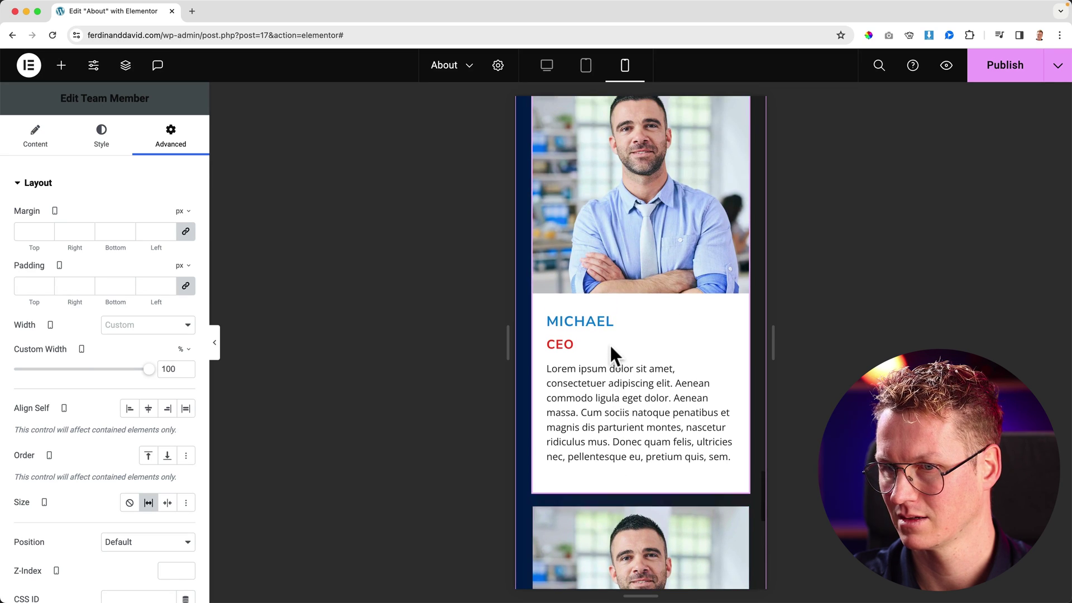
scroll(625, 316, down, 3)
click(612, 398)
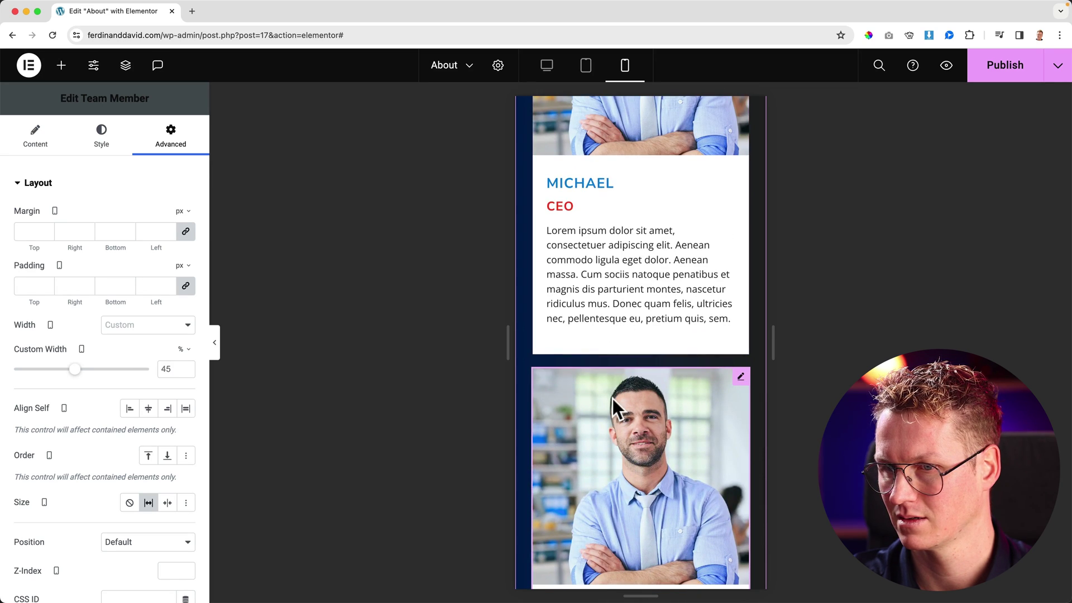
scroll(642, 395, down, 9)
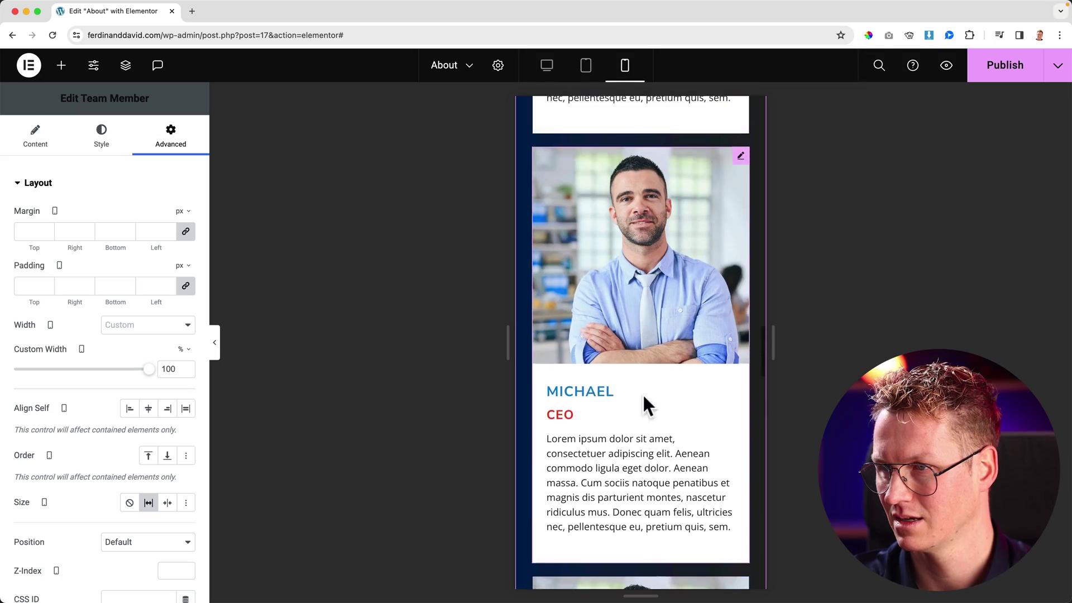